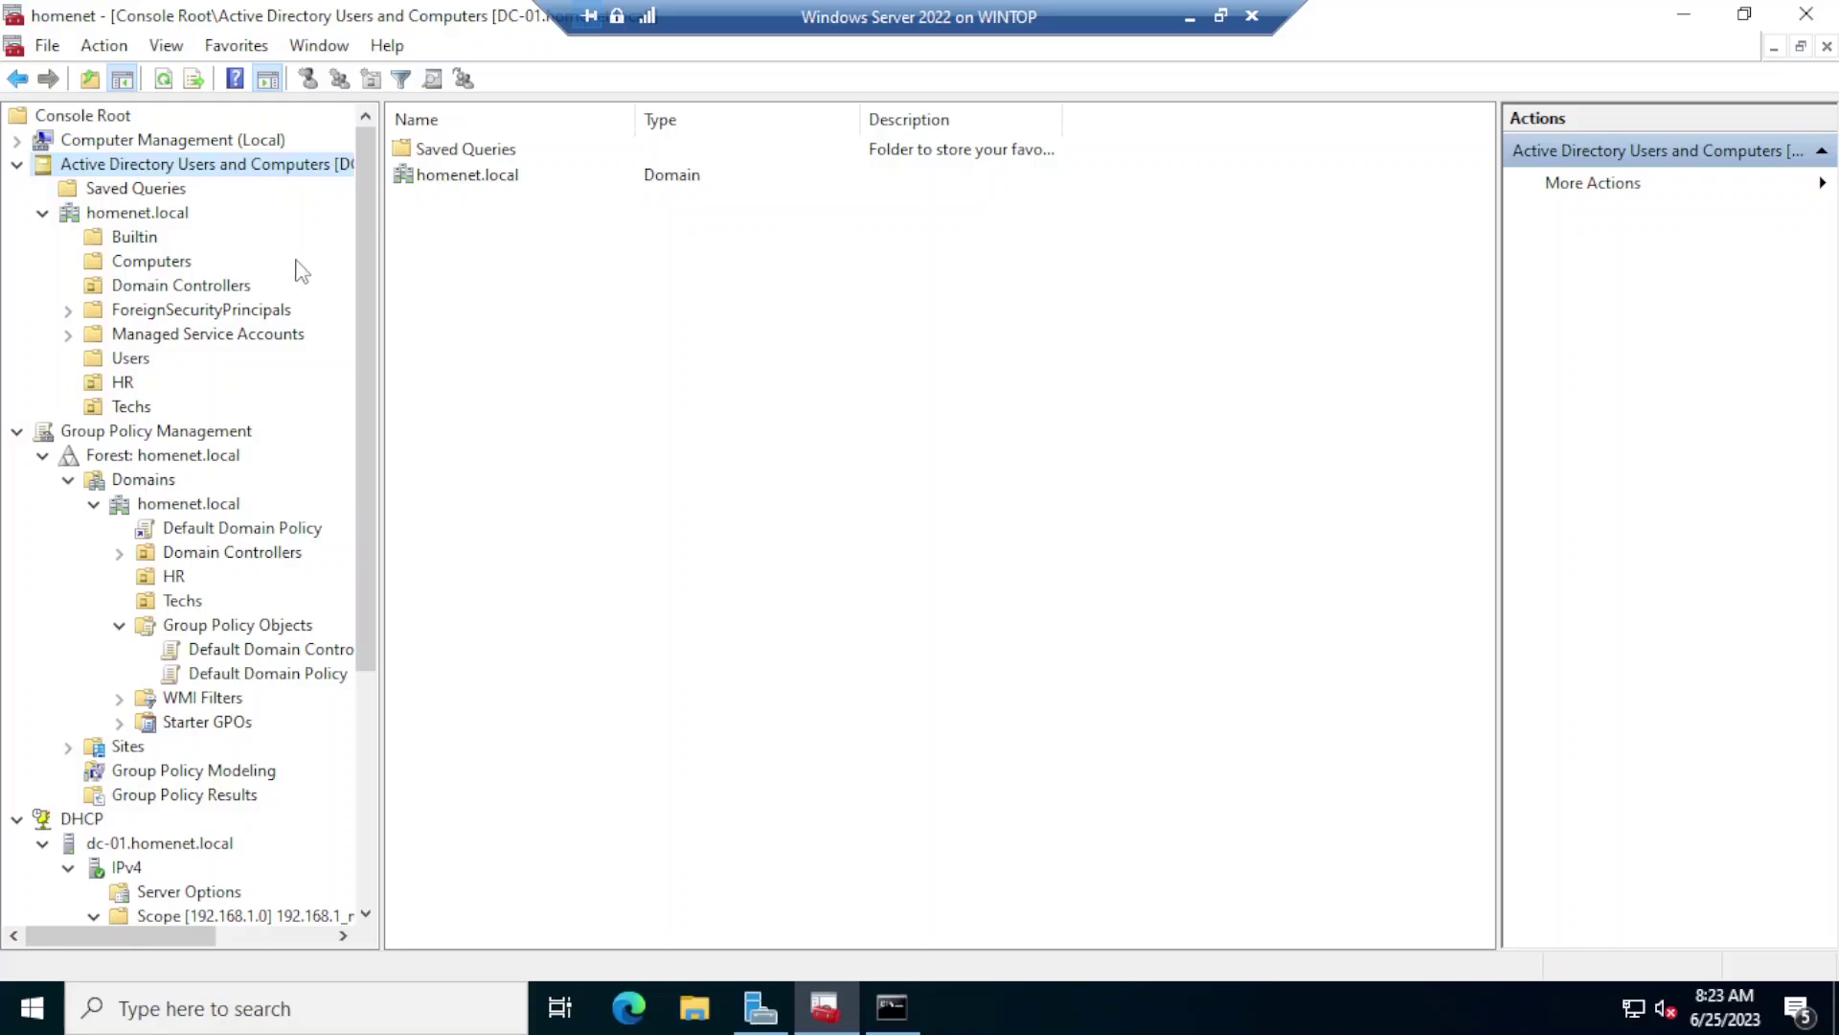
- Switch to File Explorer and locate the share folder on the DATA (E:) drive
click(707, 1003)
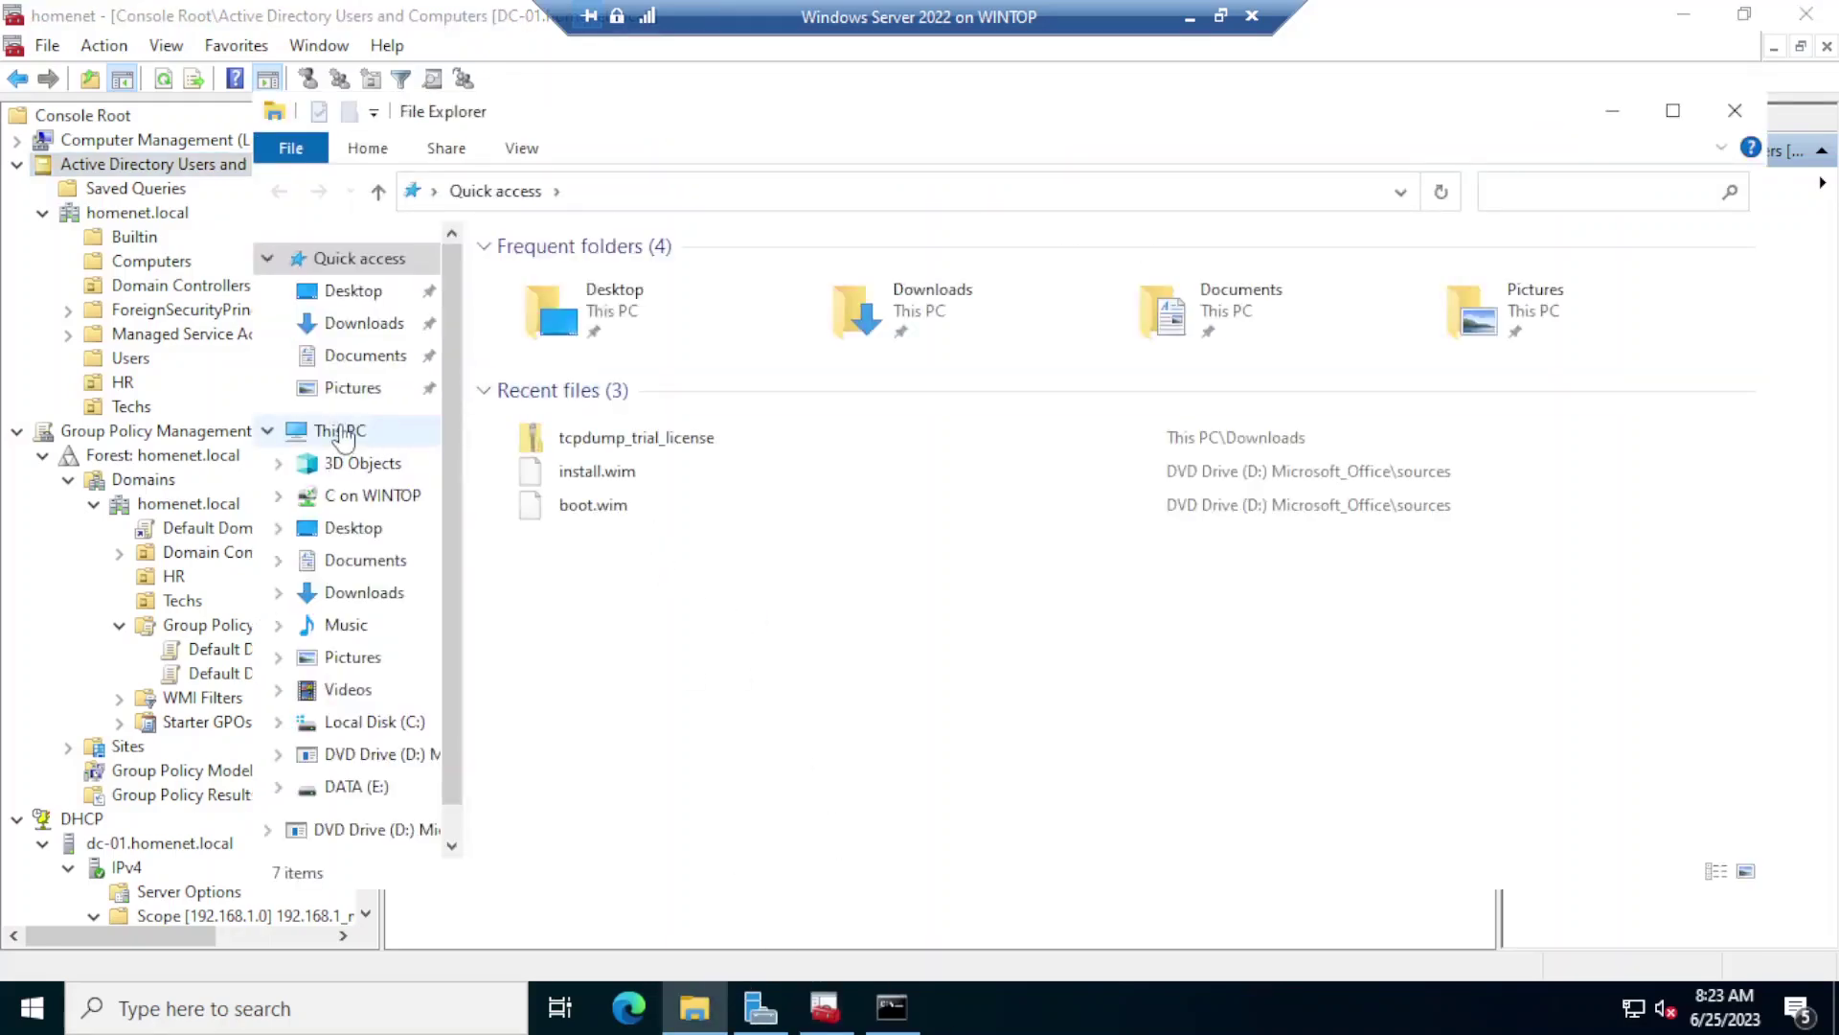
click(343, 433)
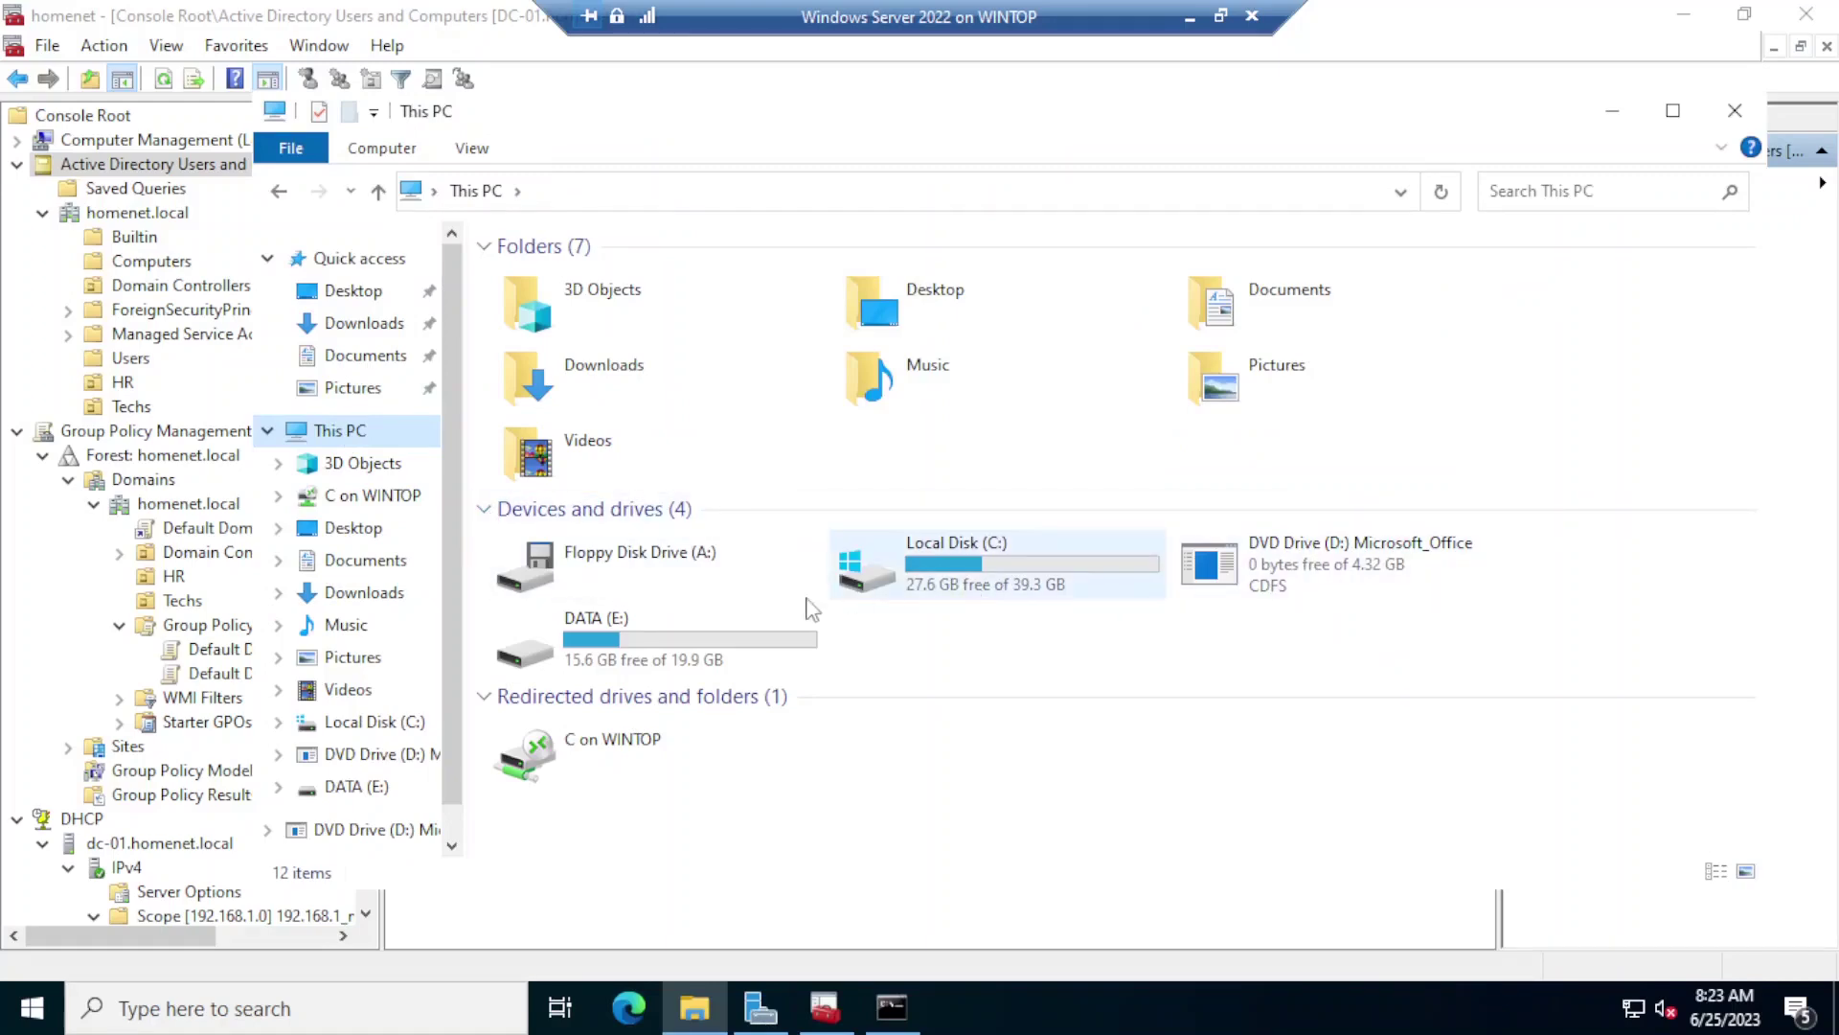
double_click(671, 656)
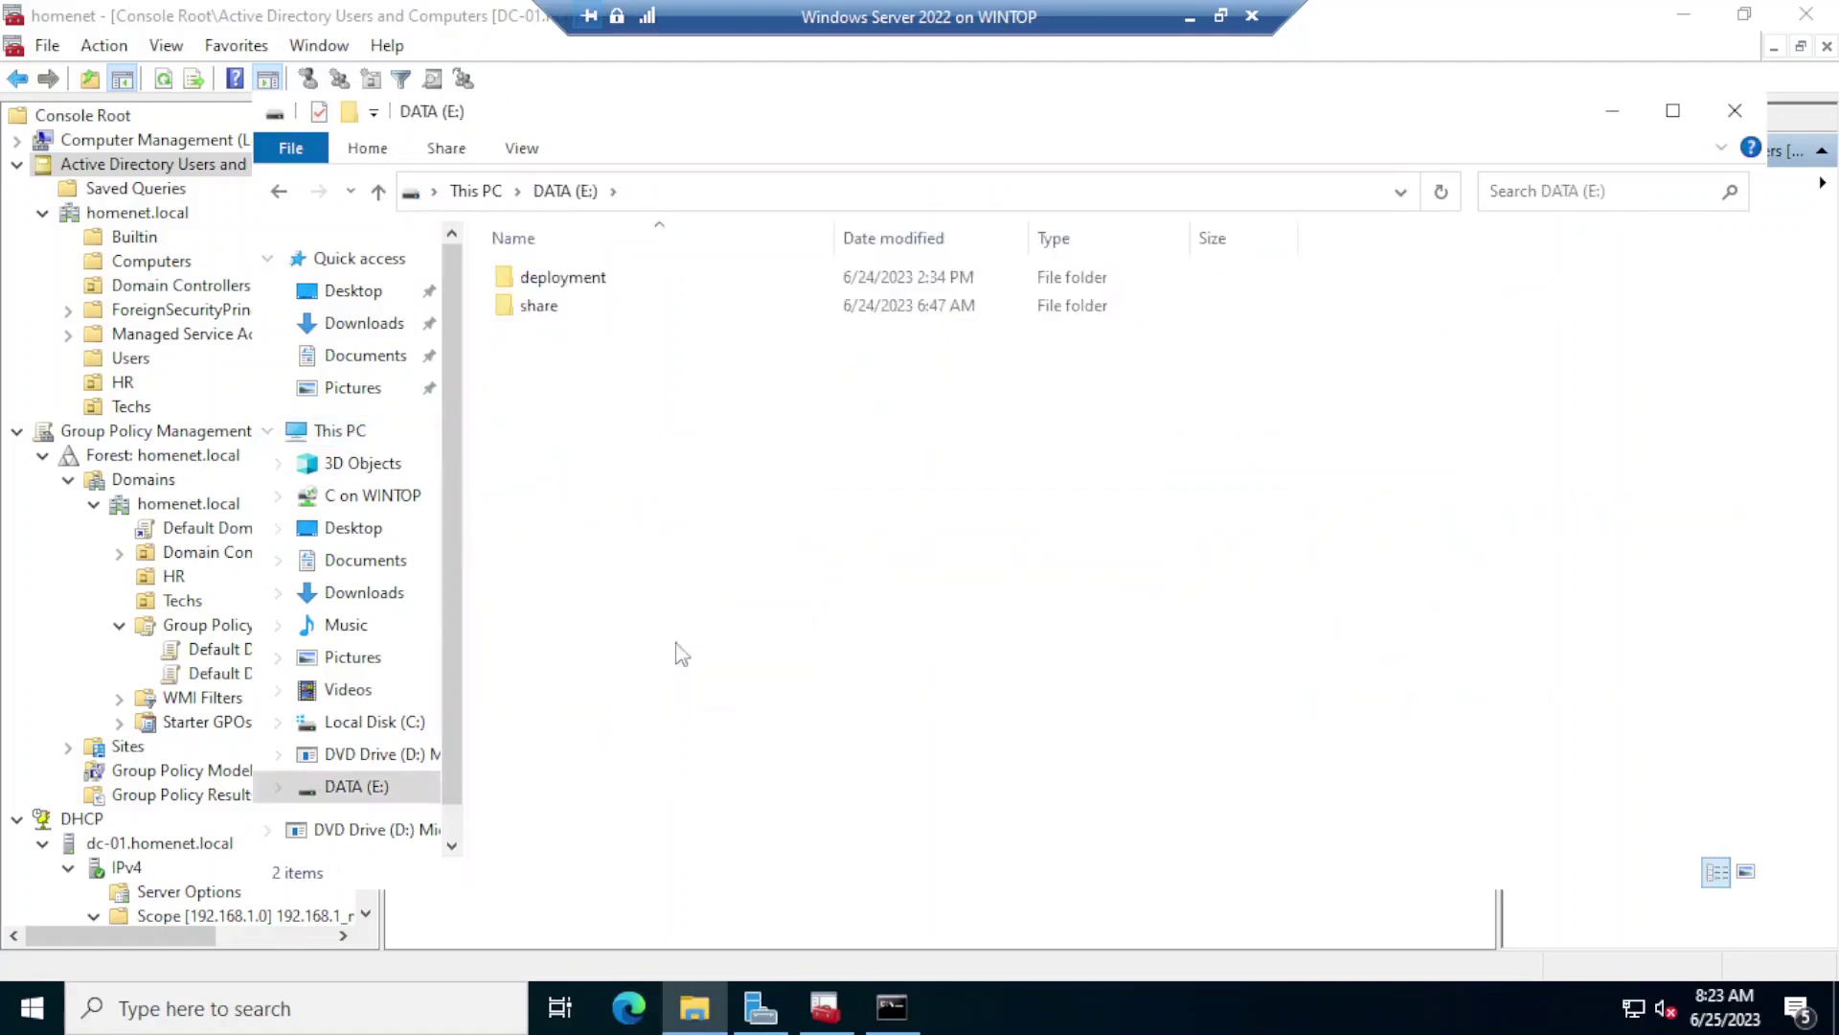
click(534, 312)
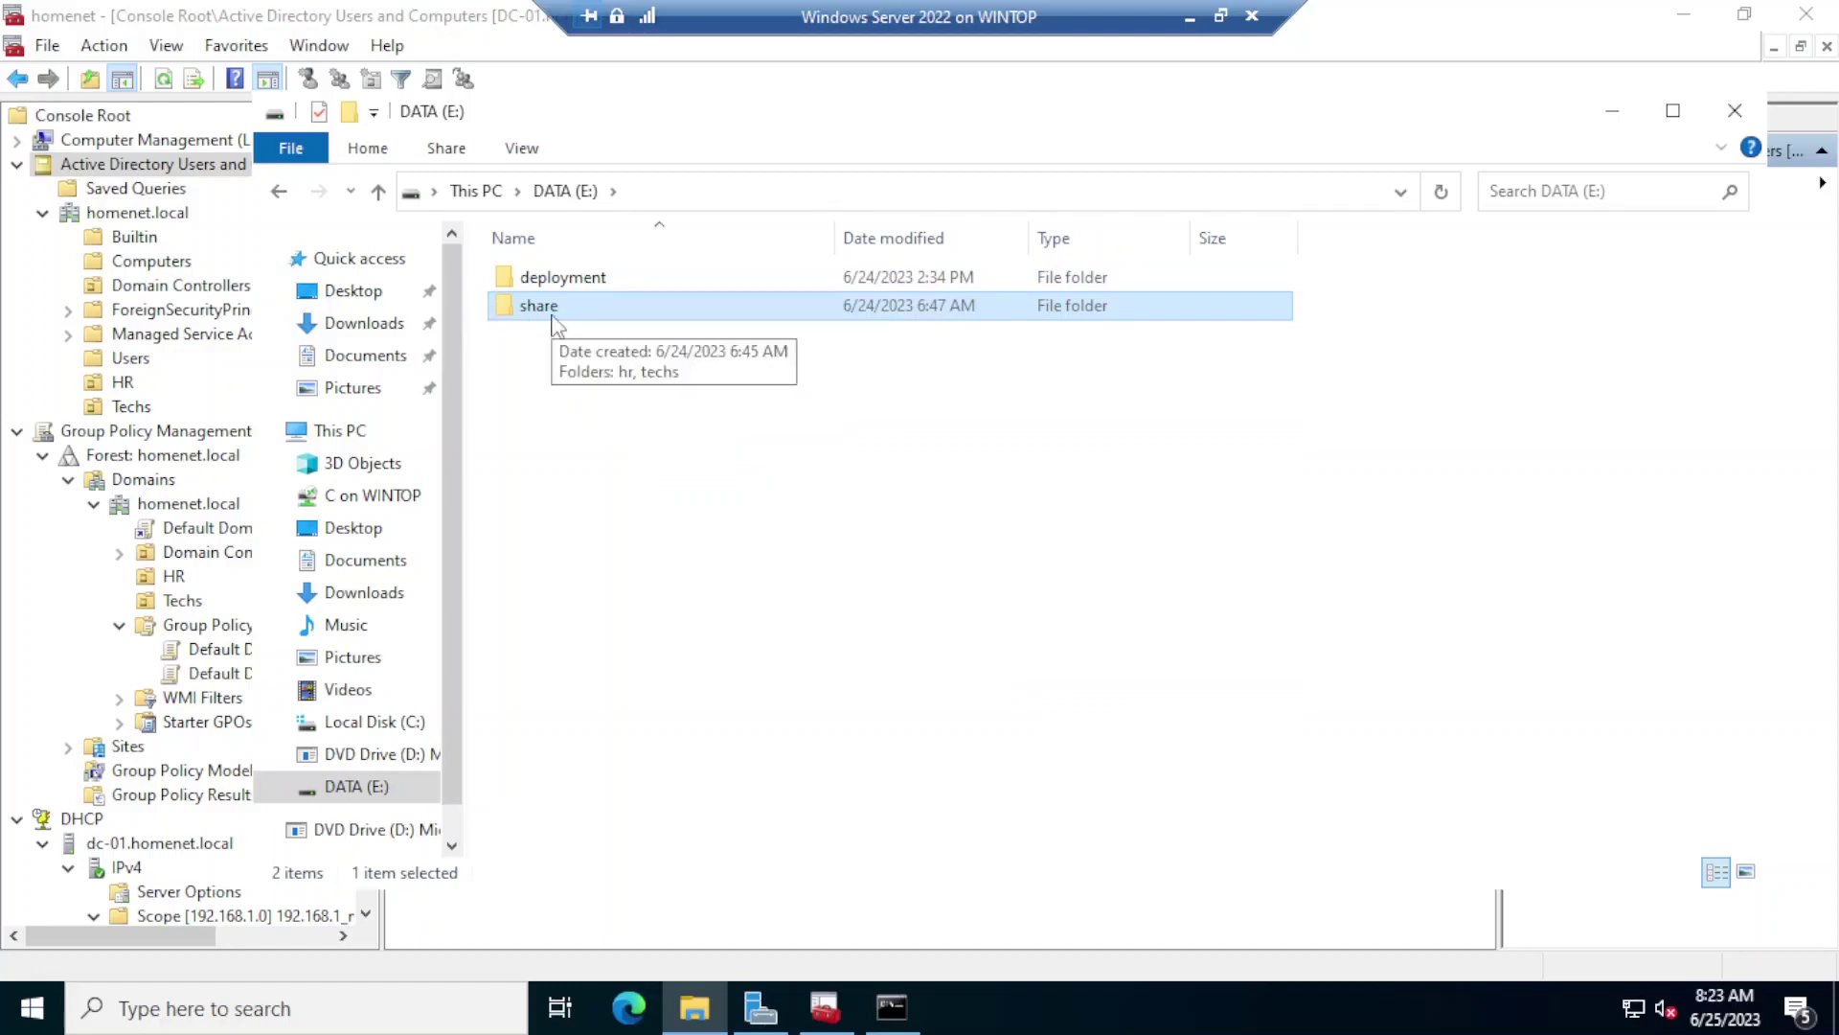
click(1612, 107)
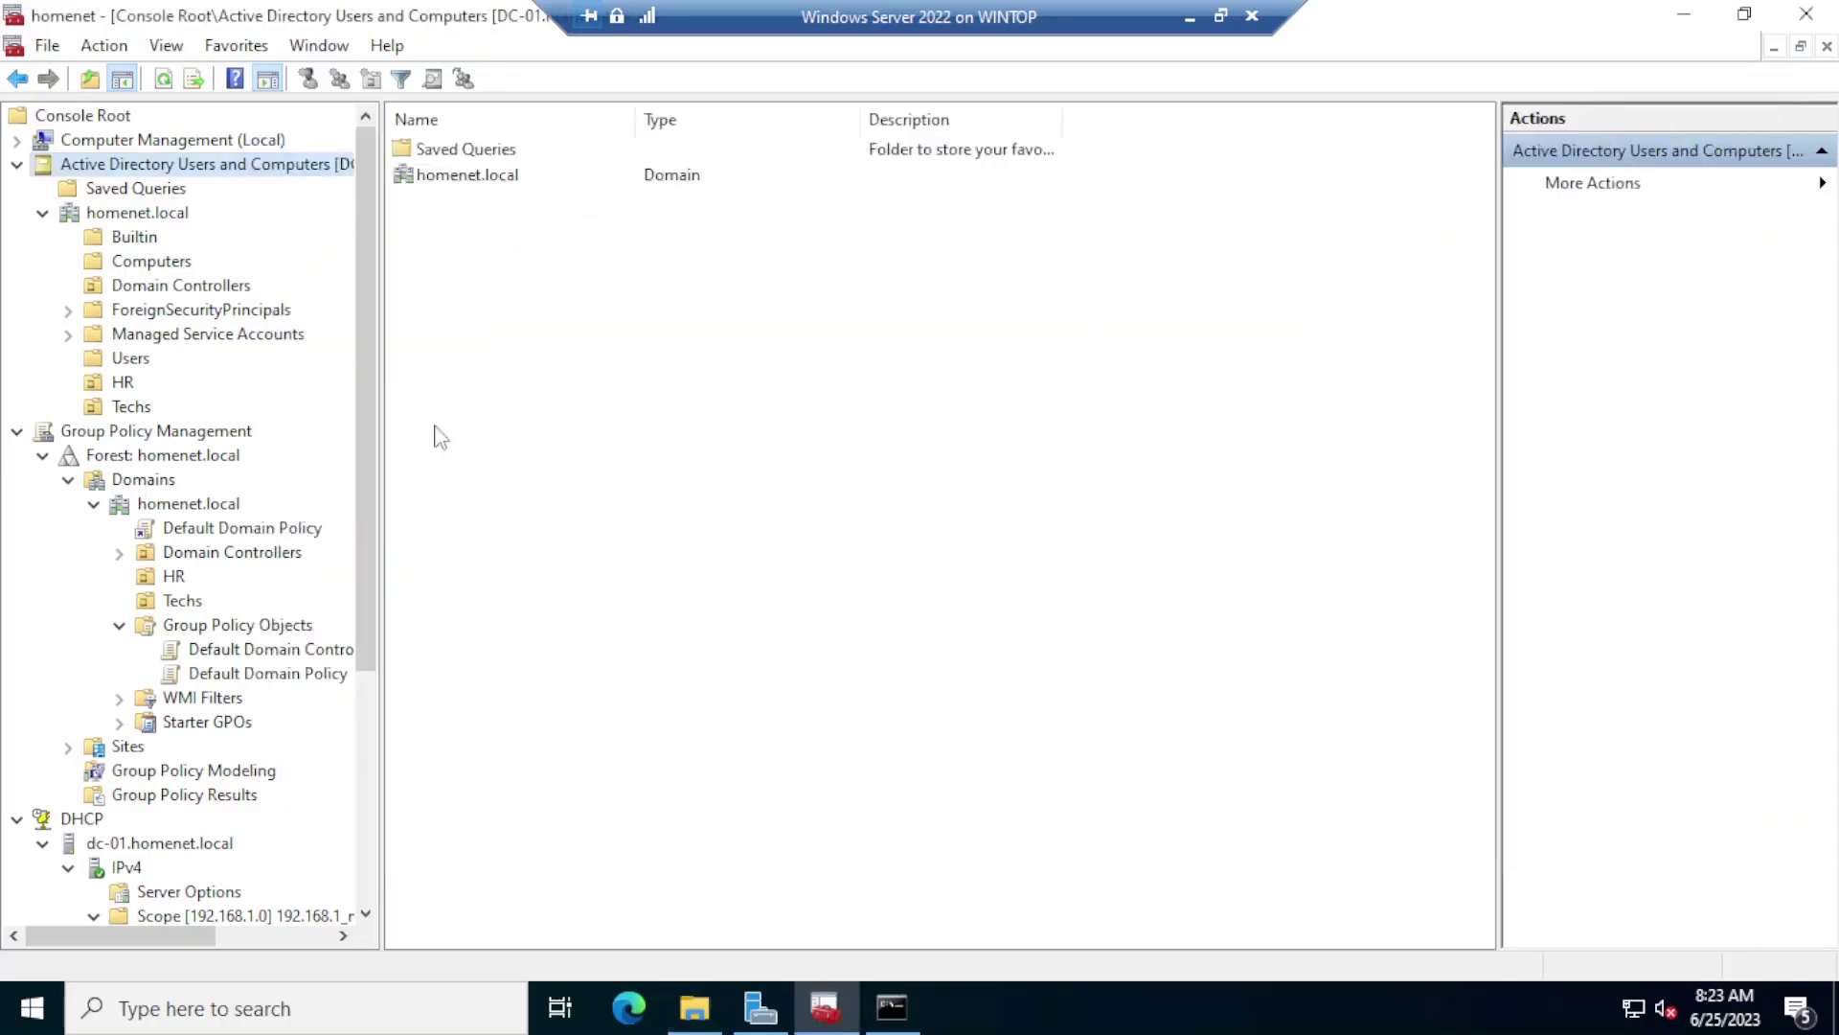
- Review the homenet.local domain and its Default Domain Policy in Group Policy Management
click(152, 433)
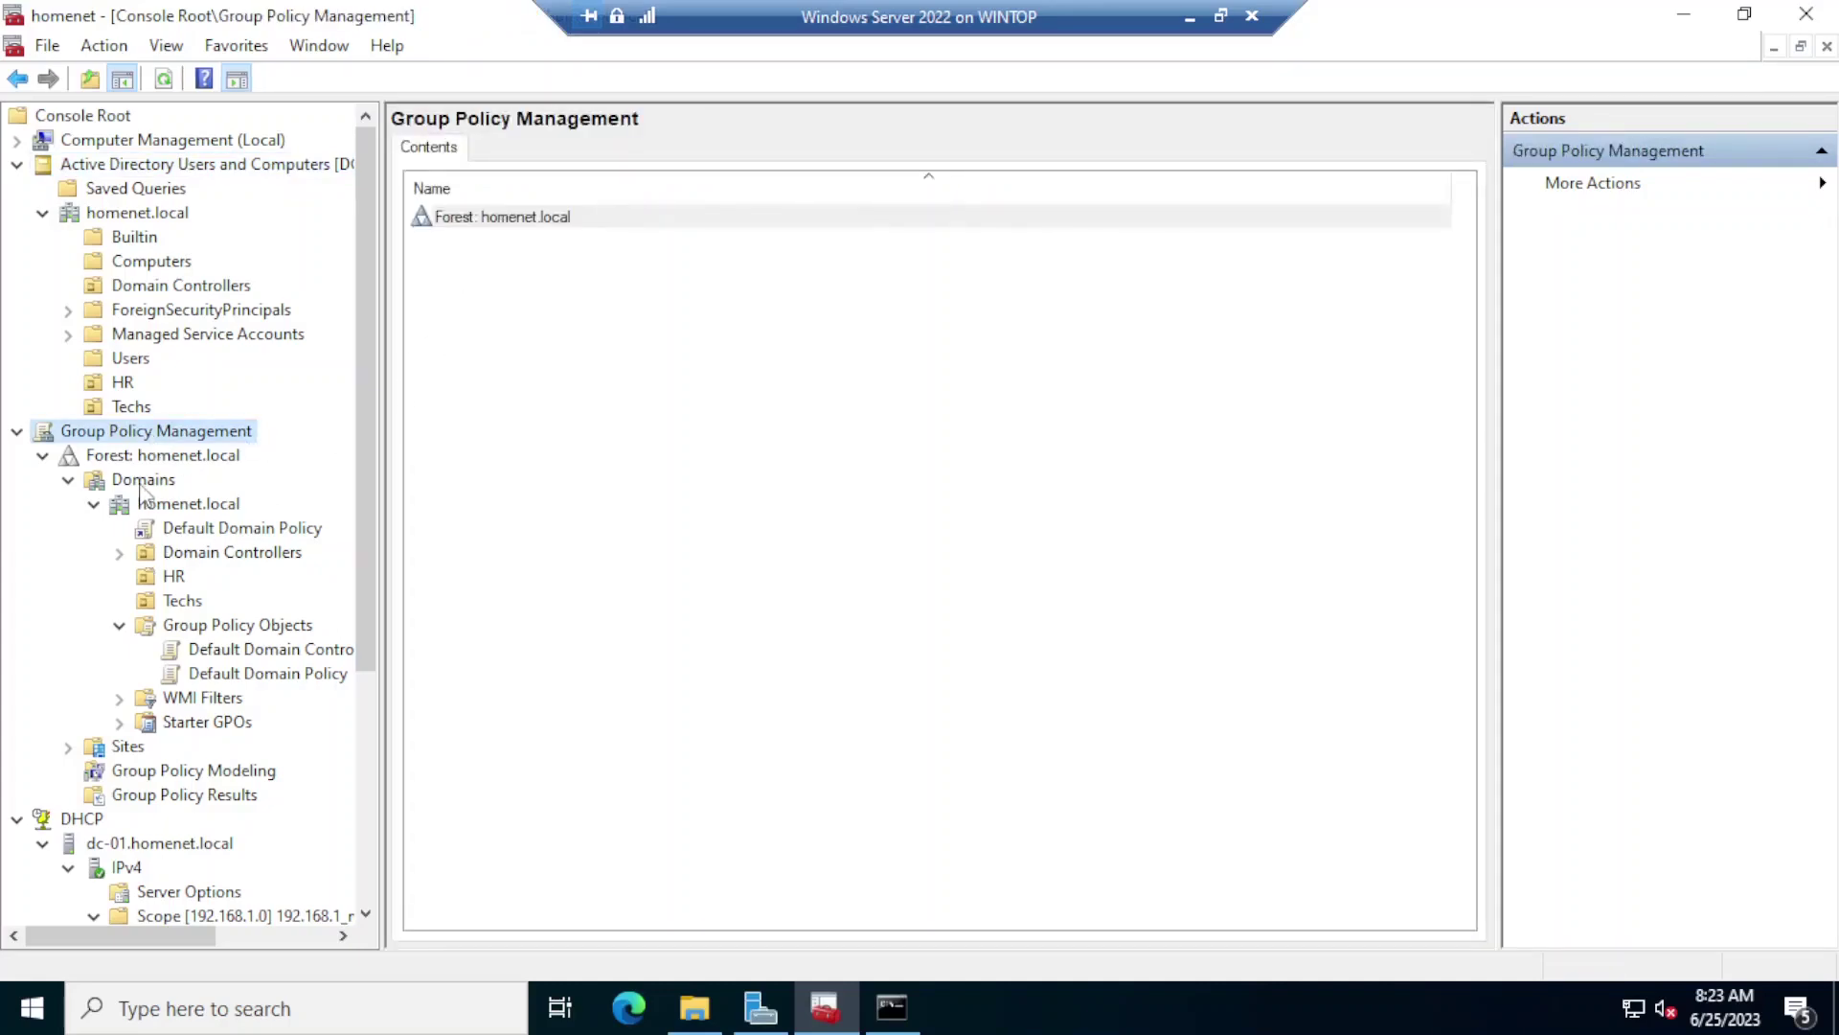
click(177, 505)
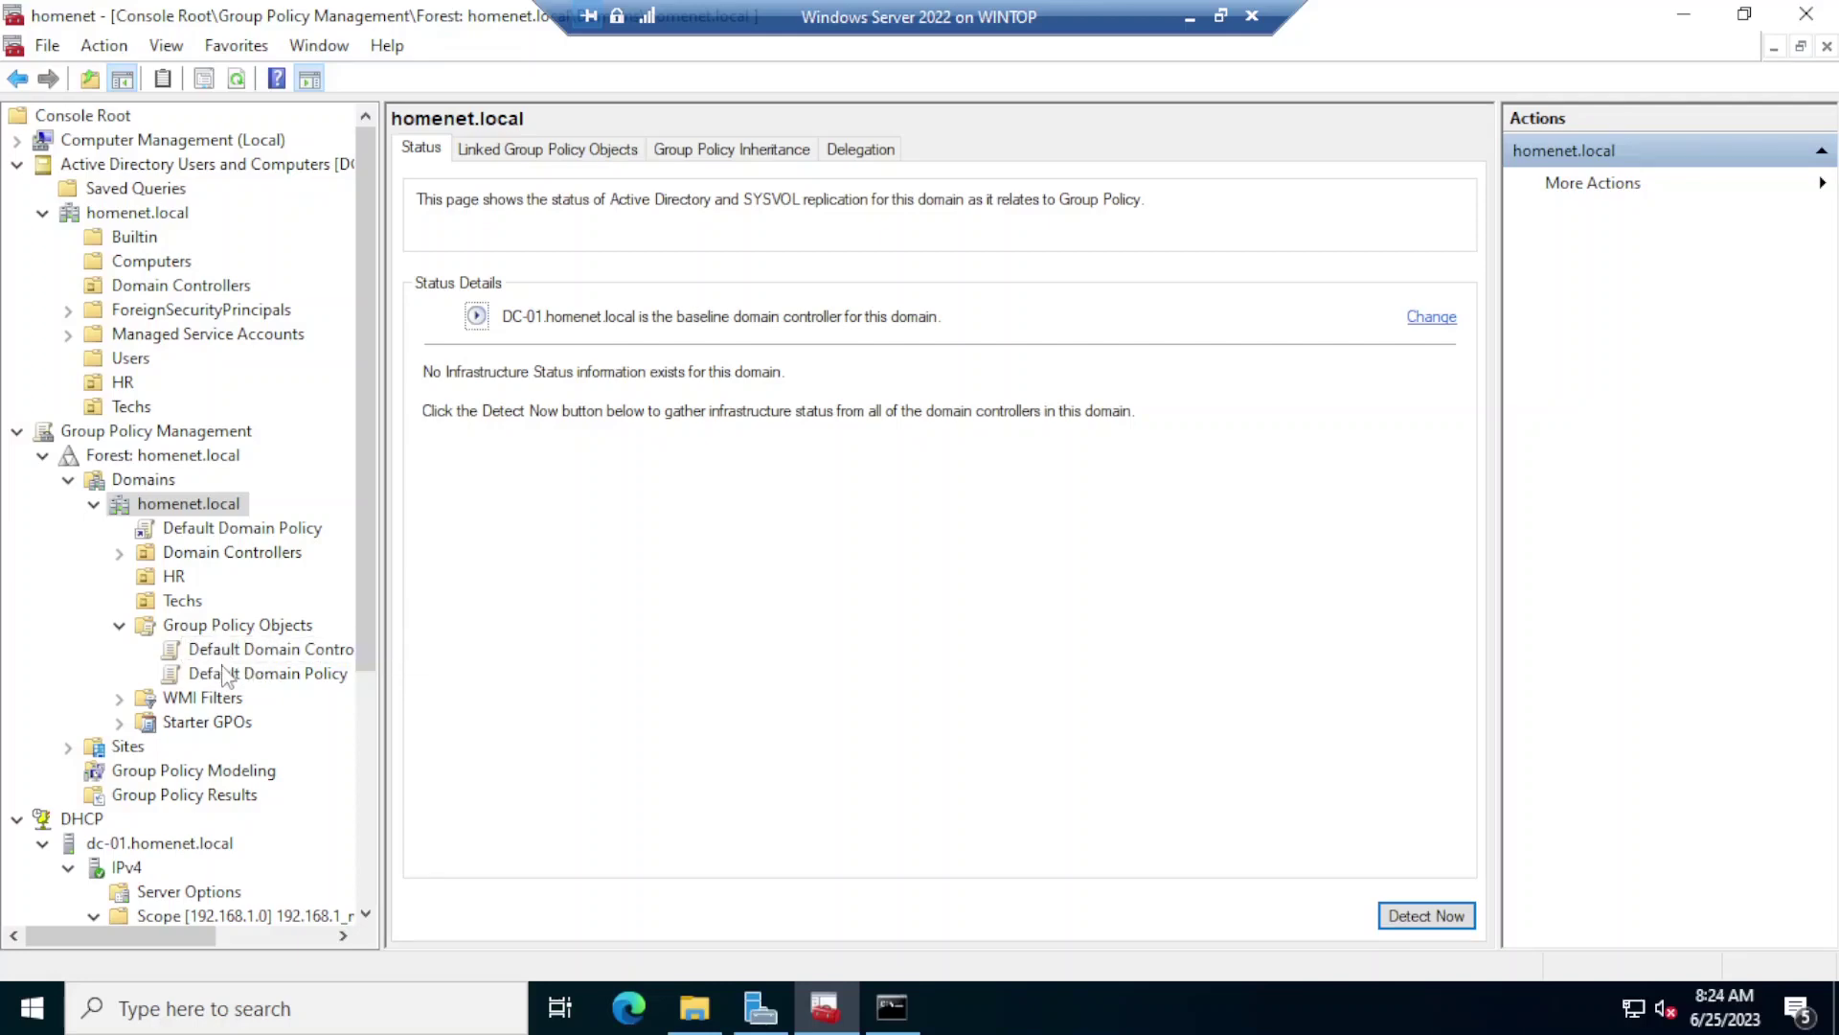
drag(383, 627, 446, 623)
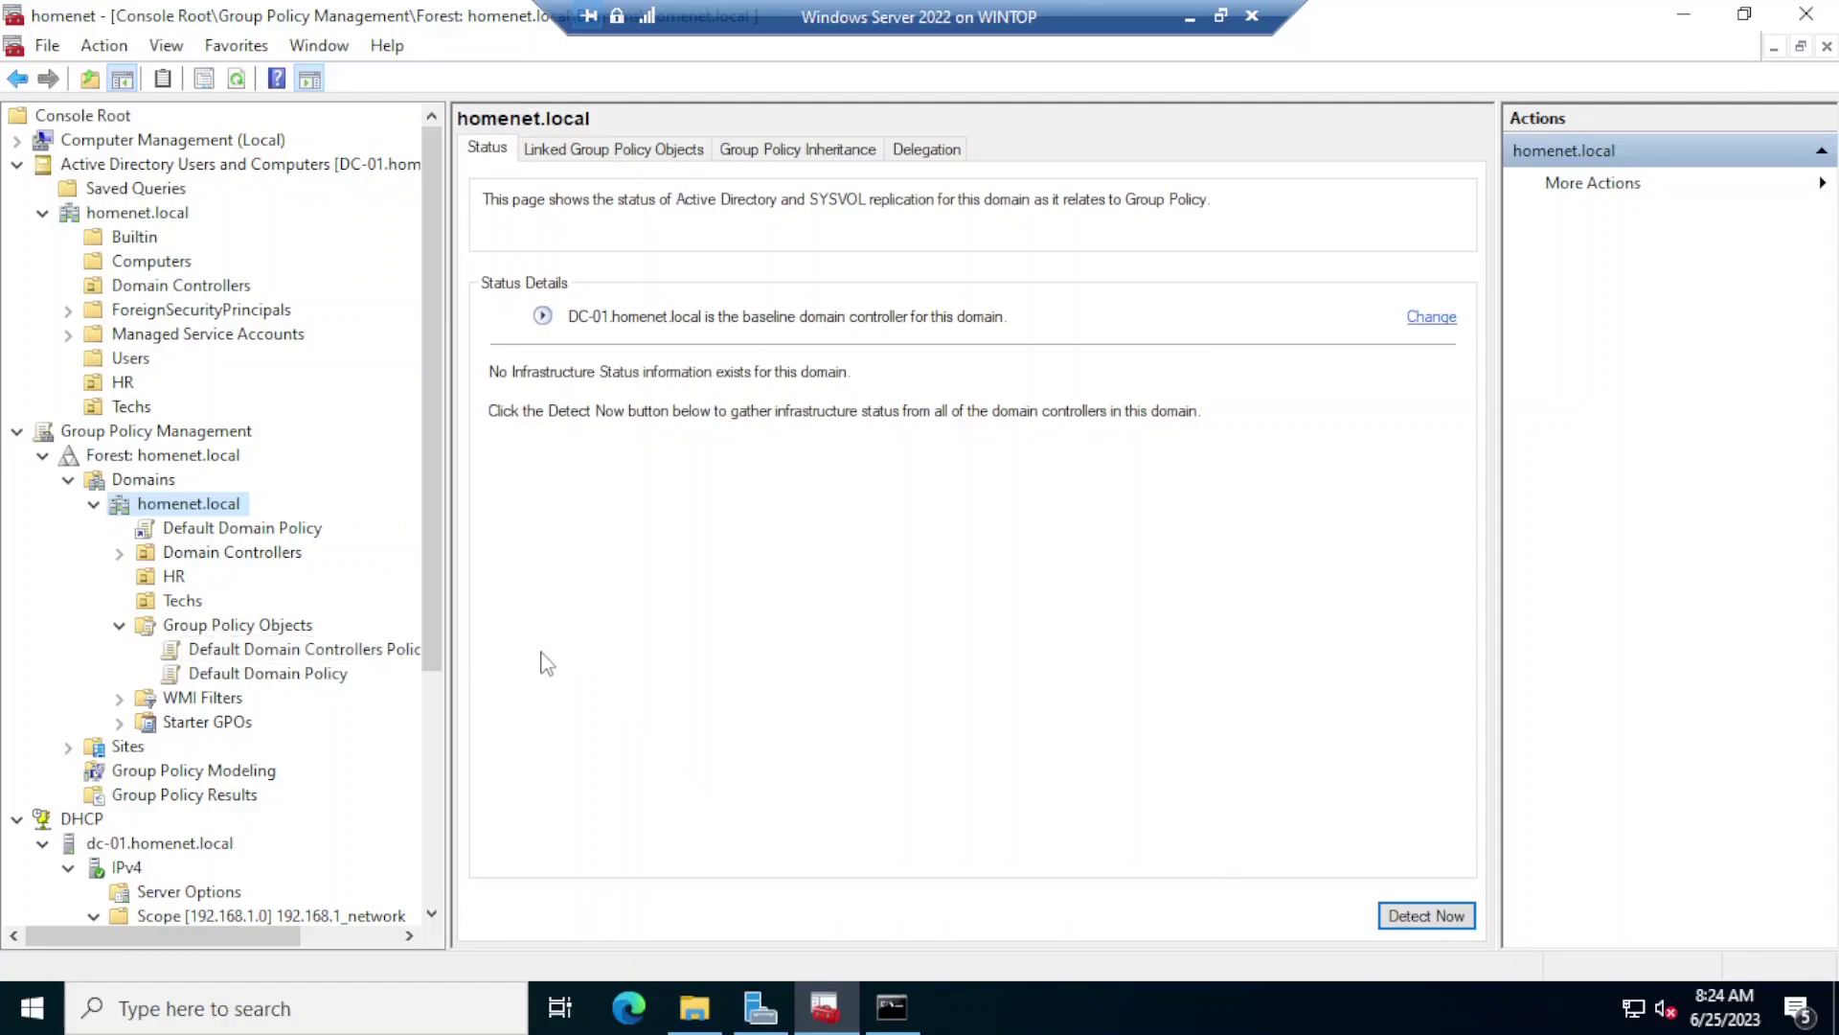
click(270, 674)
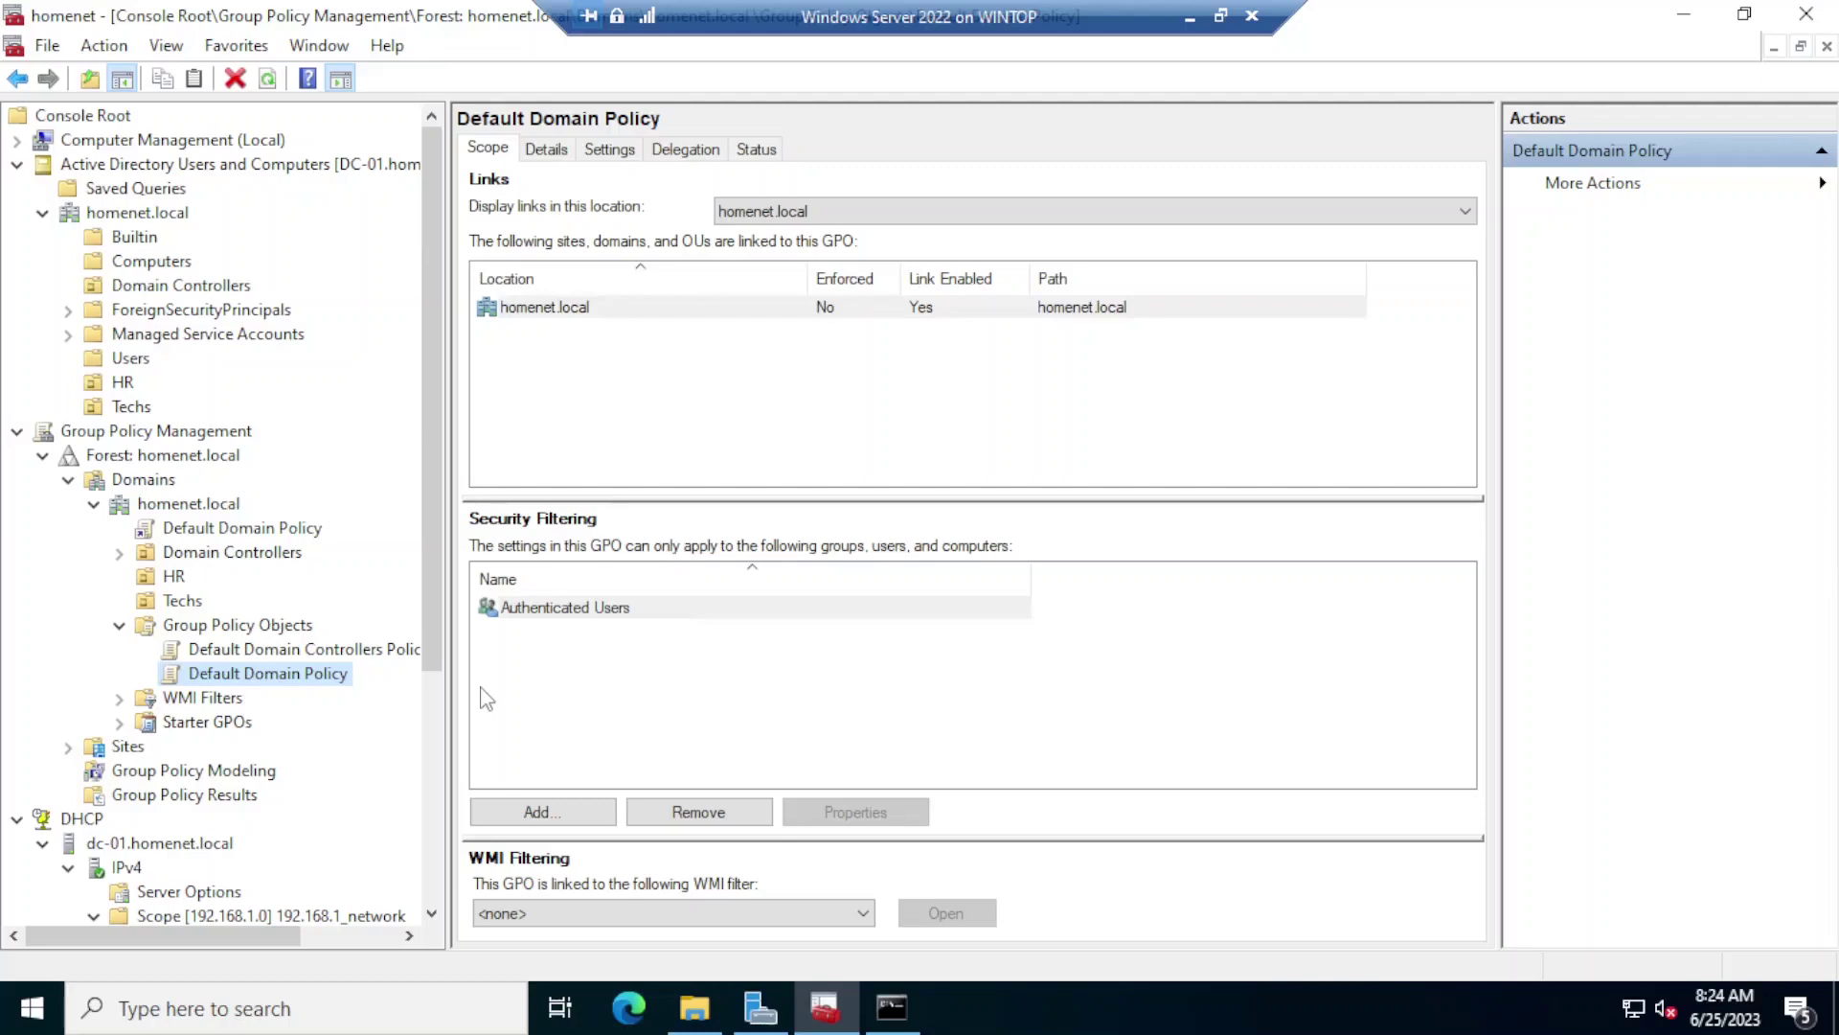
- Create a new group policy object named Map Network Drives Policy in the homenet.local domain
click(264, 634)
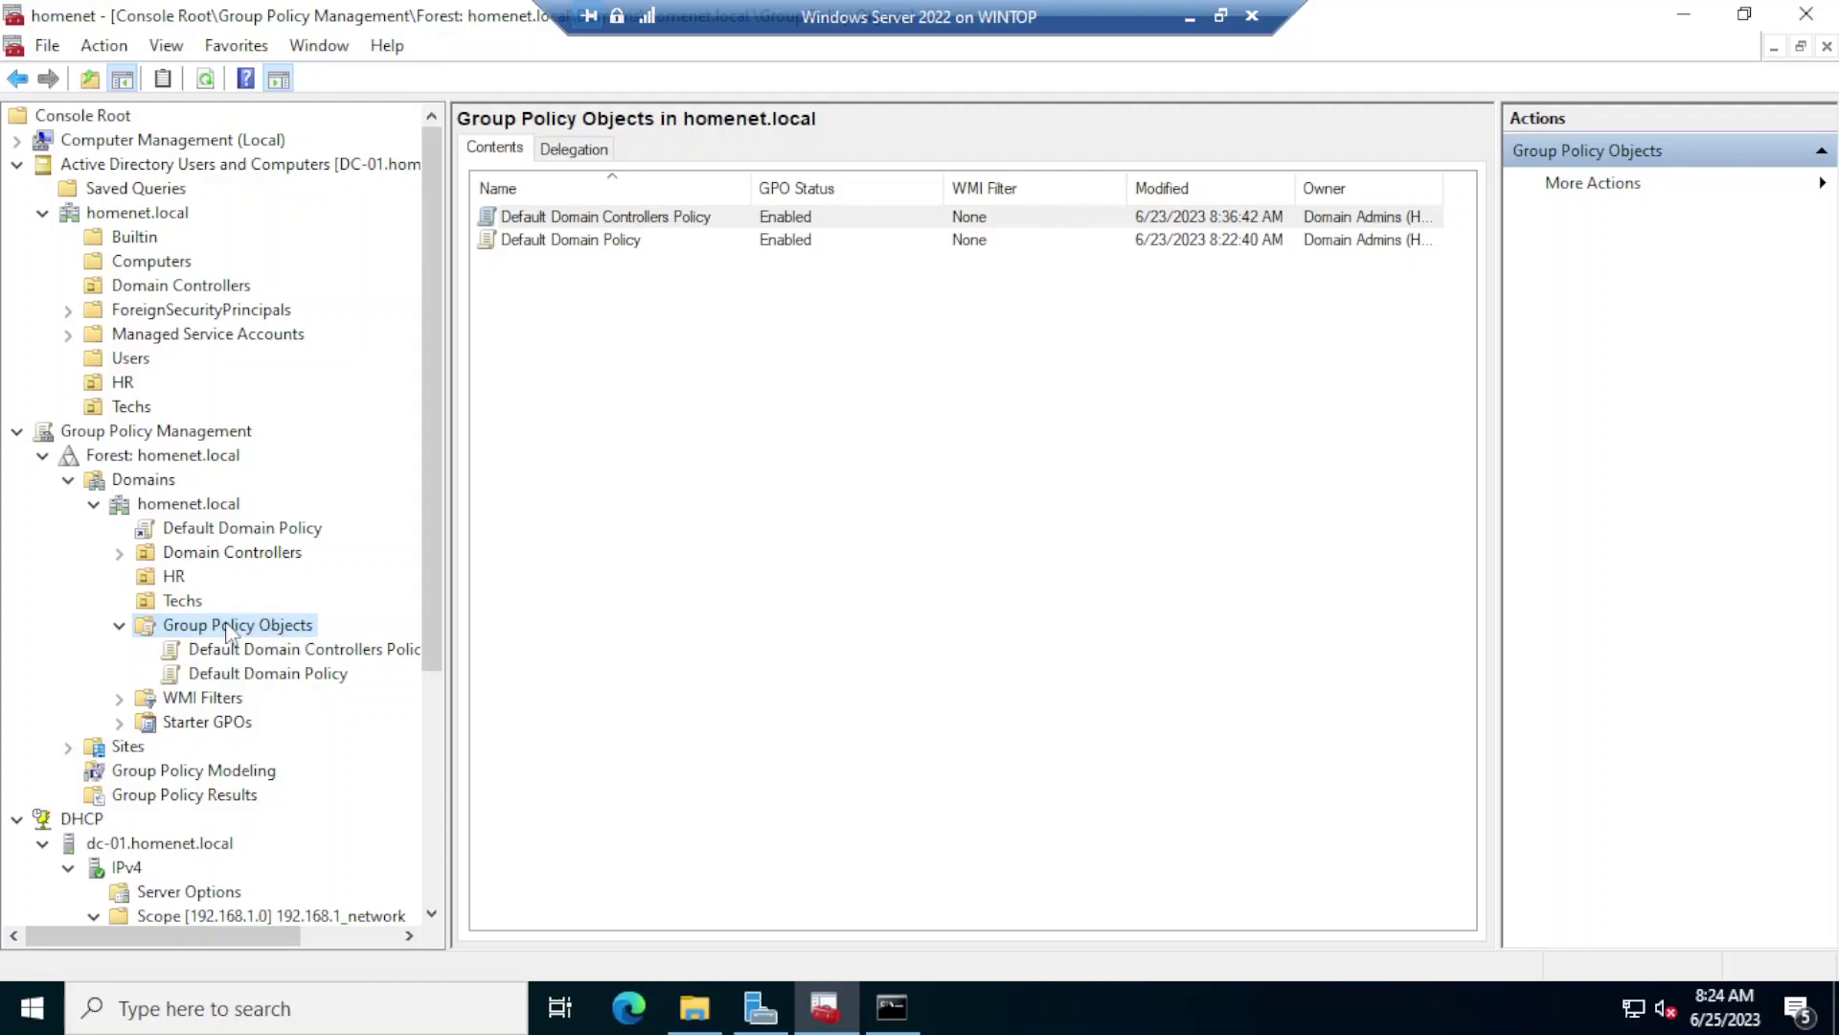
right_click(230, 634)
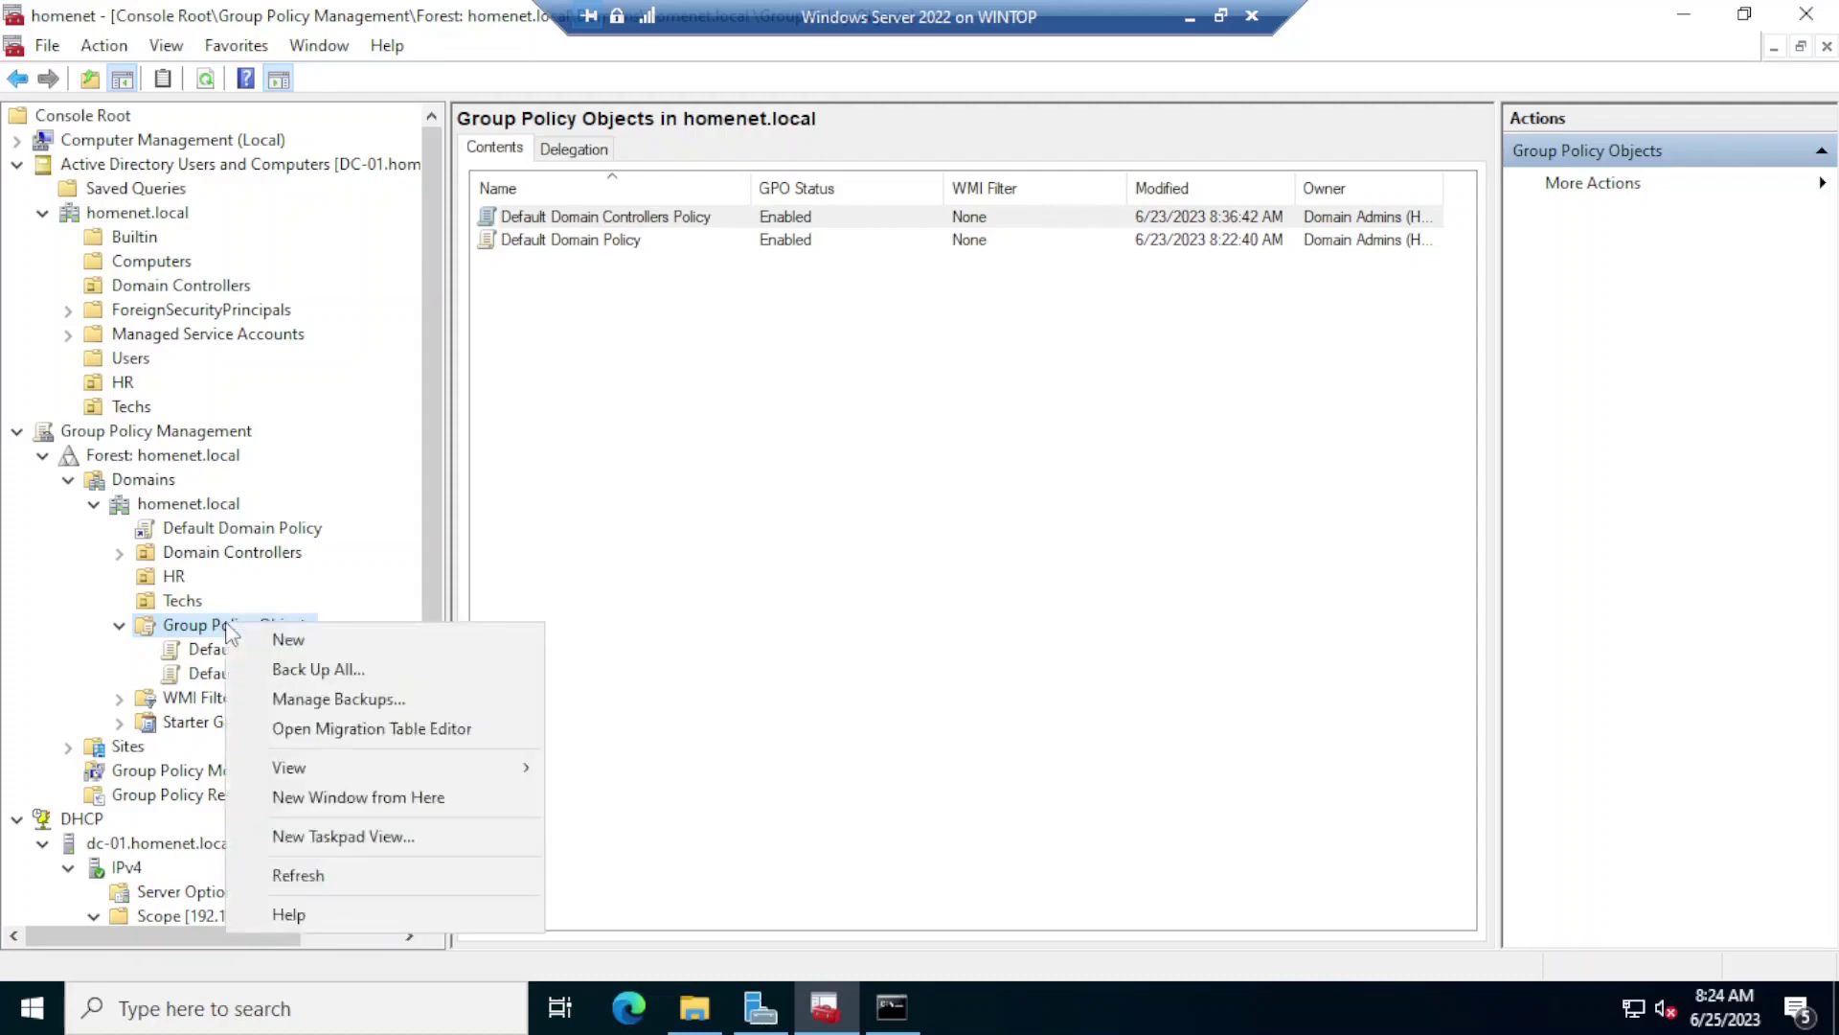
click(316, 640)
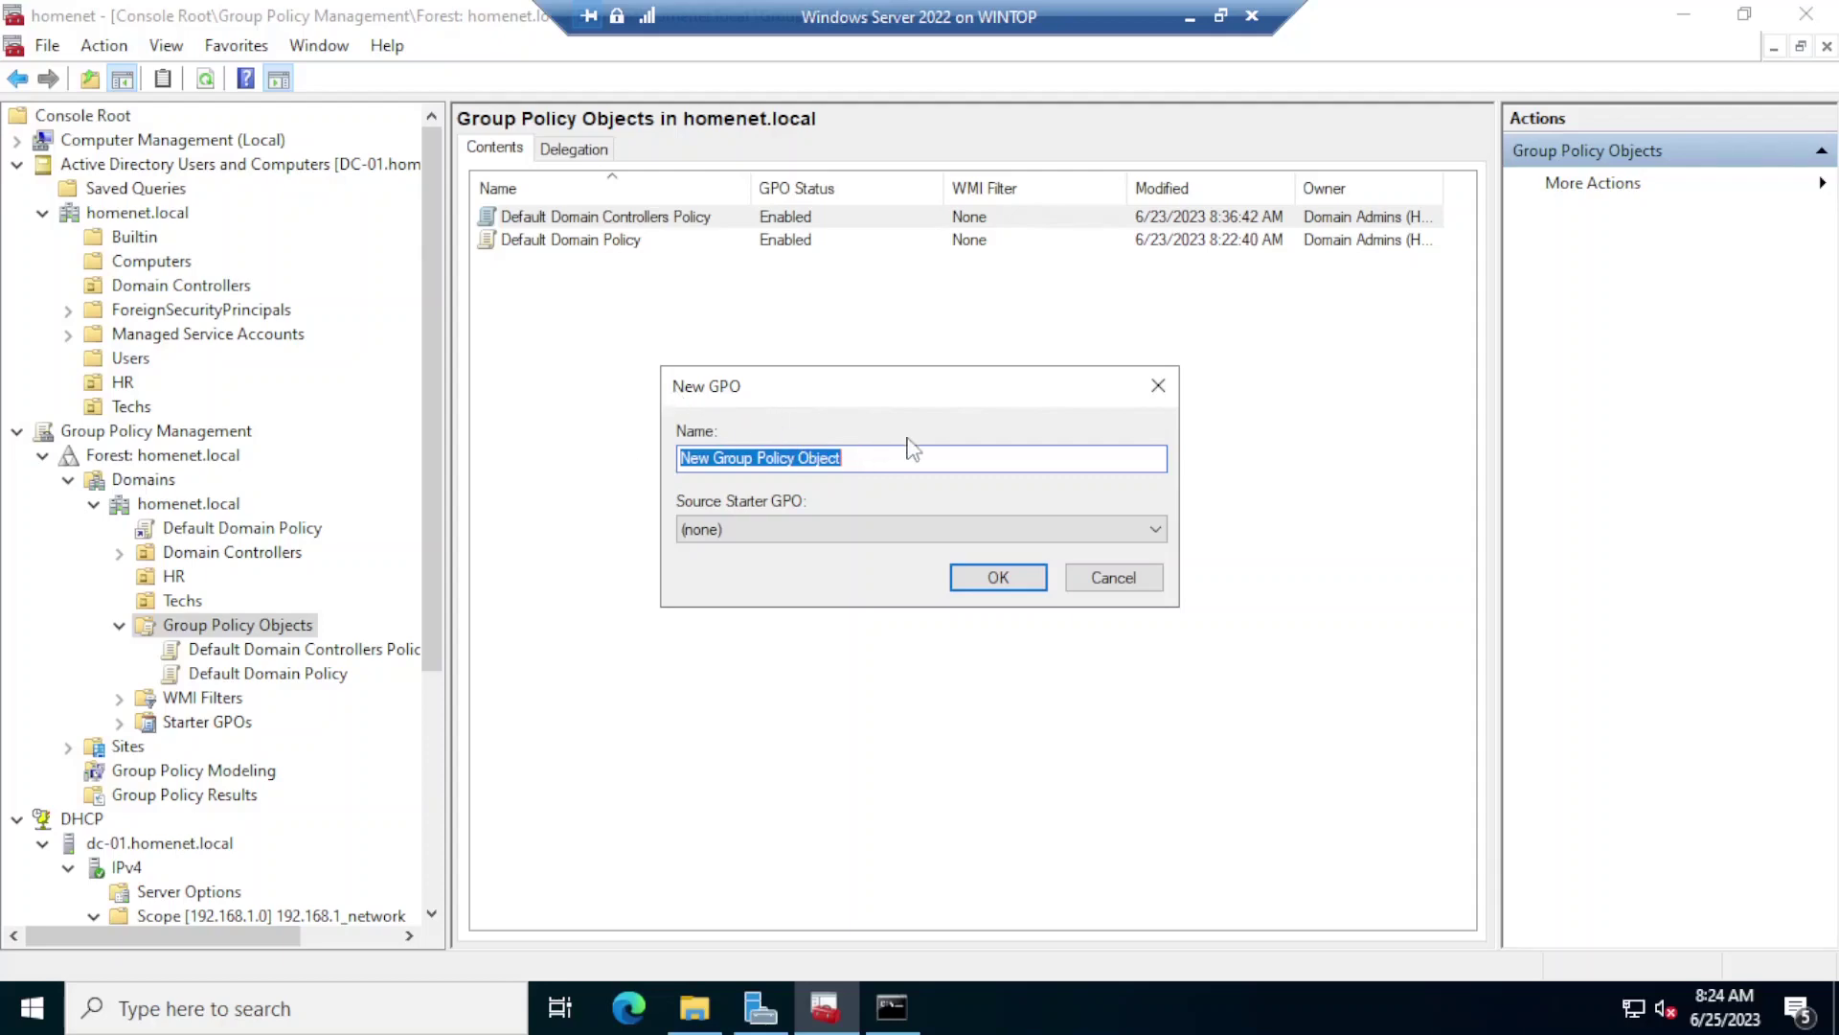
text(Mapp)
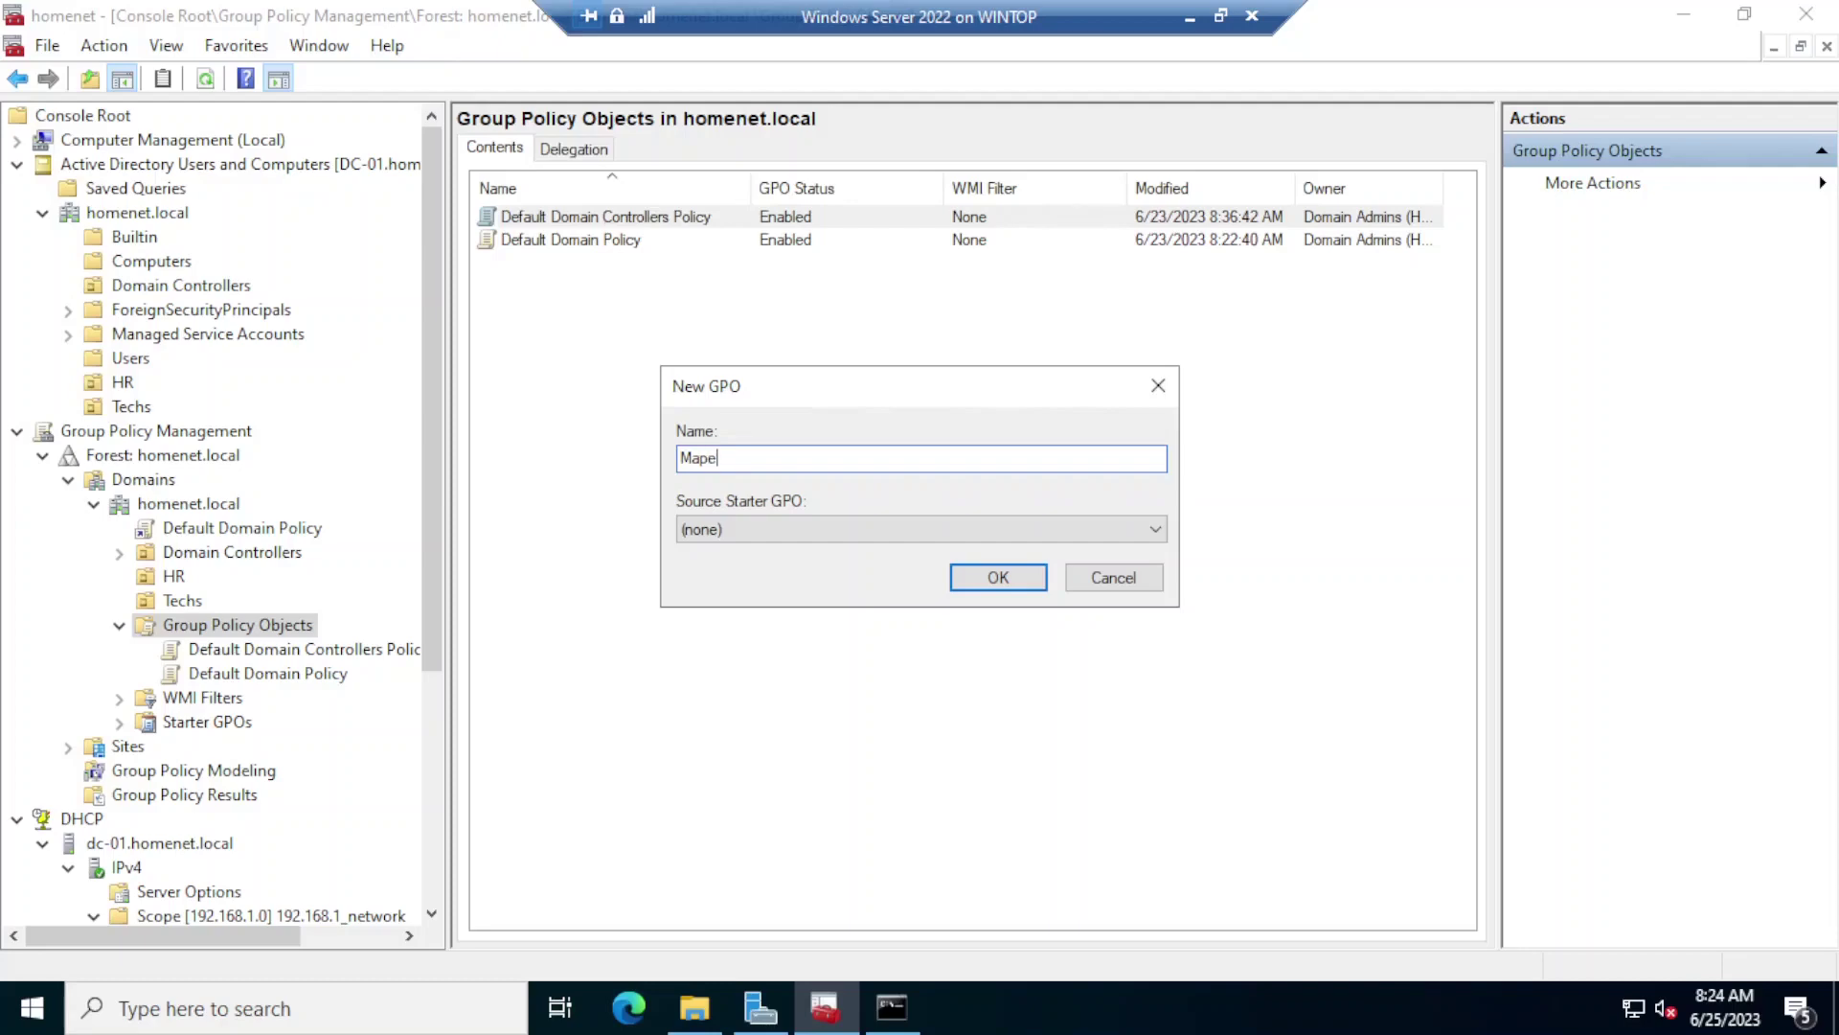
text(Network Drives Police)
click(986, 580)
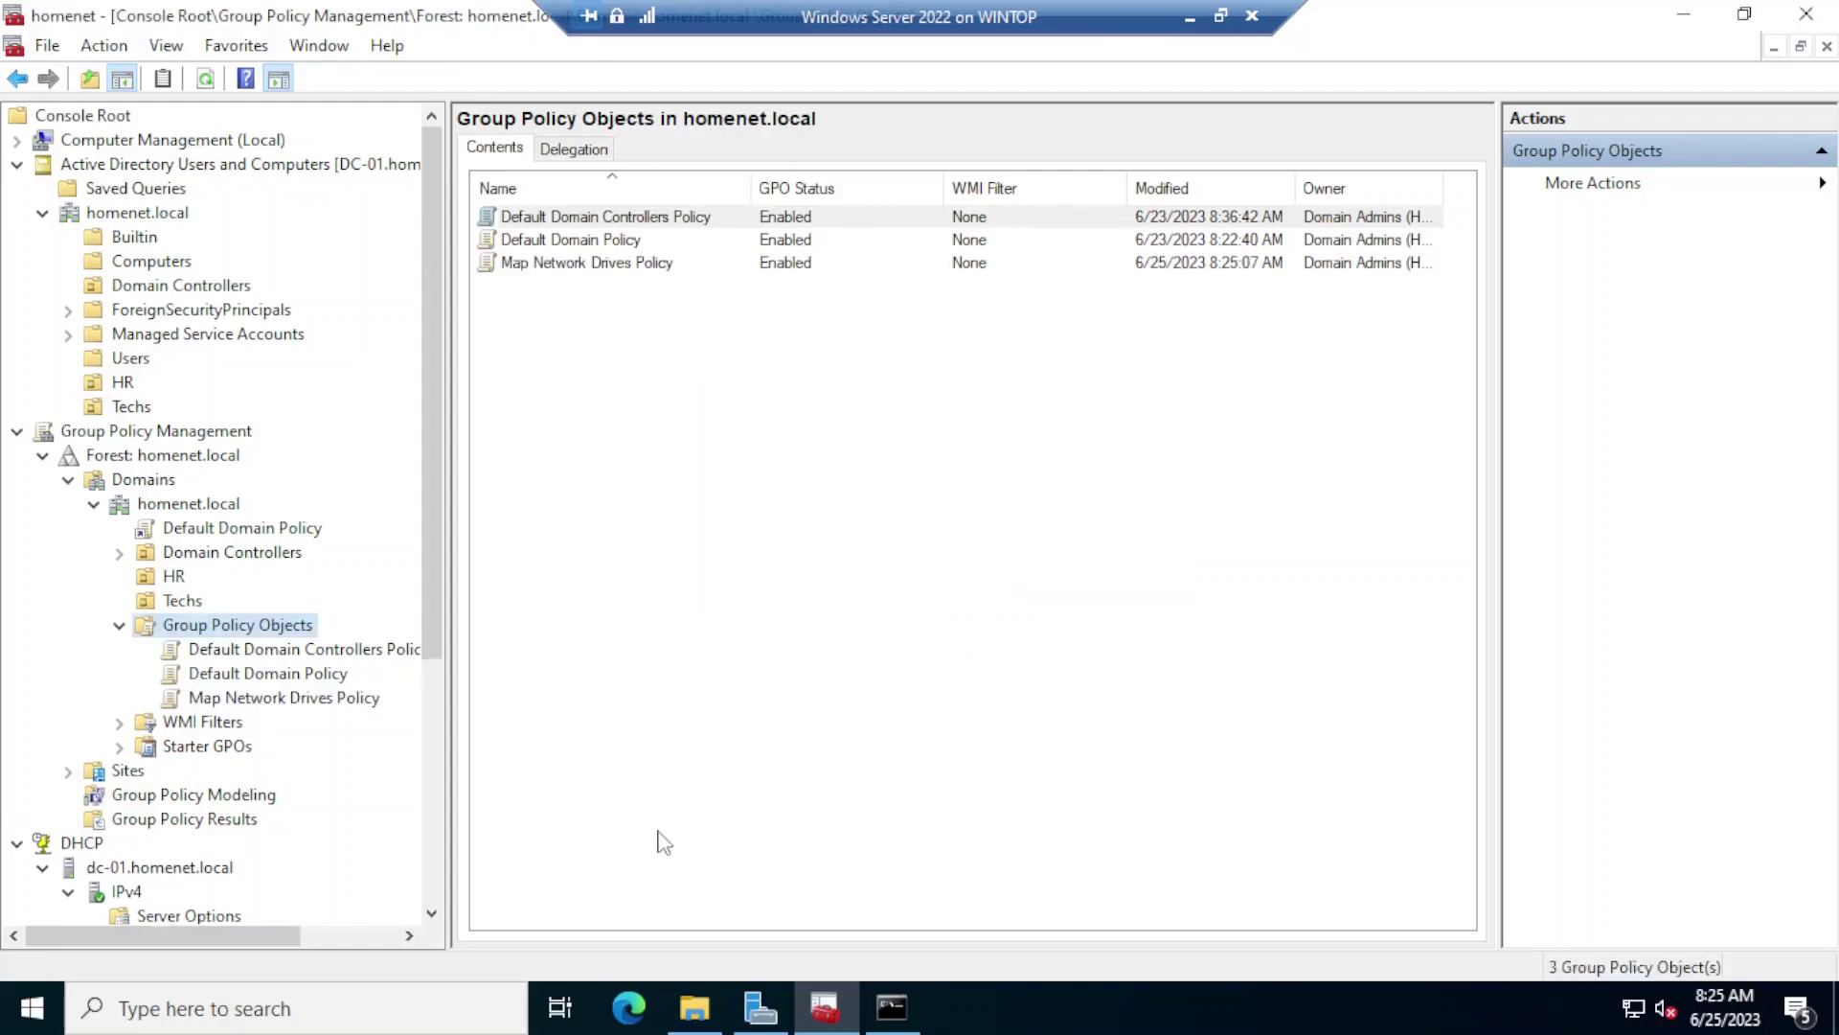
- Open the Map Network Drives Policy for editing in a maximized editor window
click(231, 698)
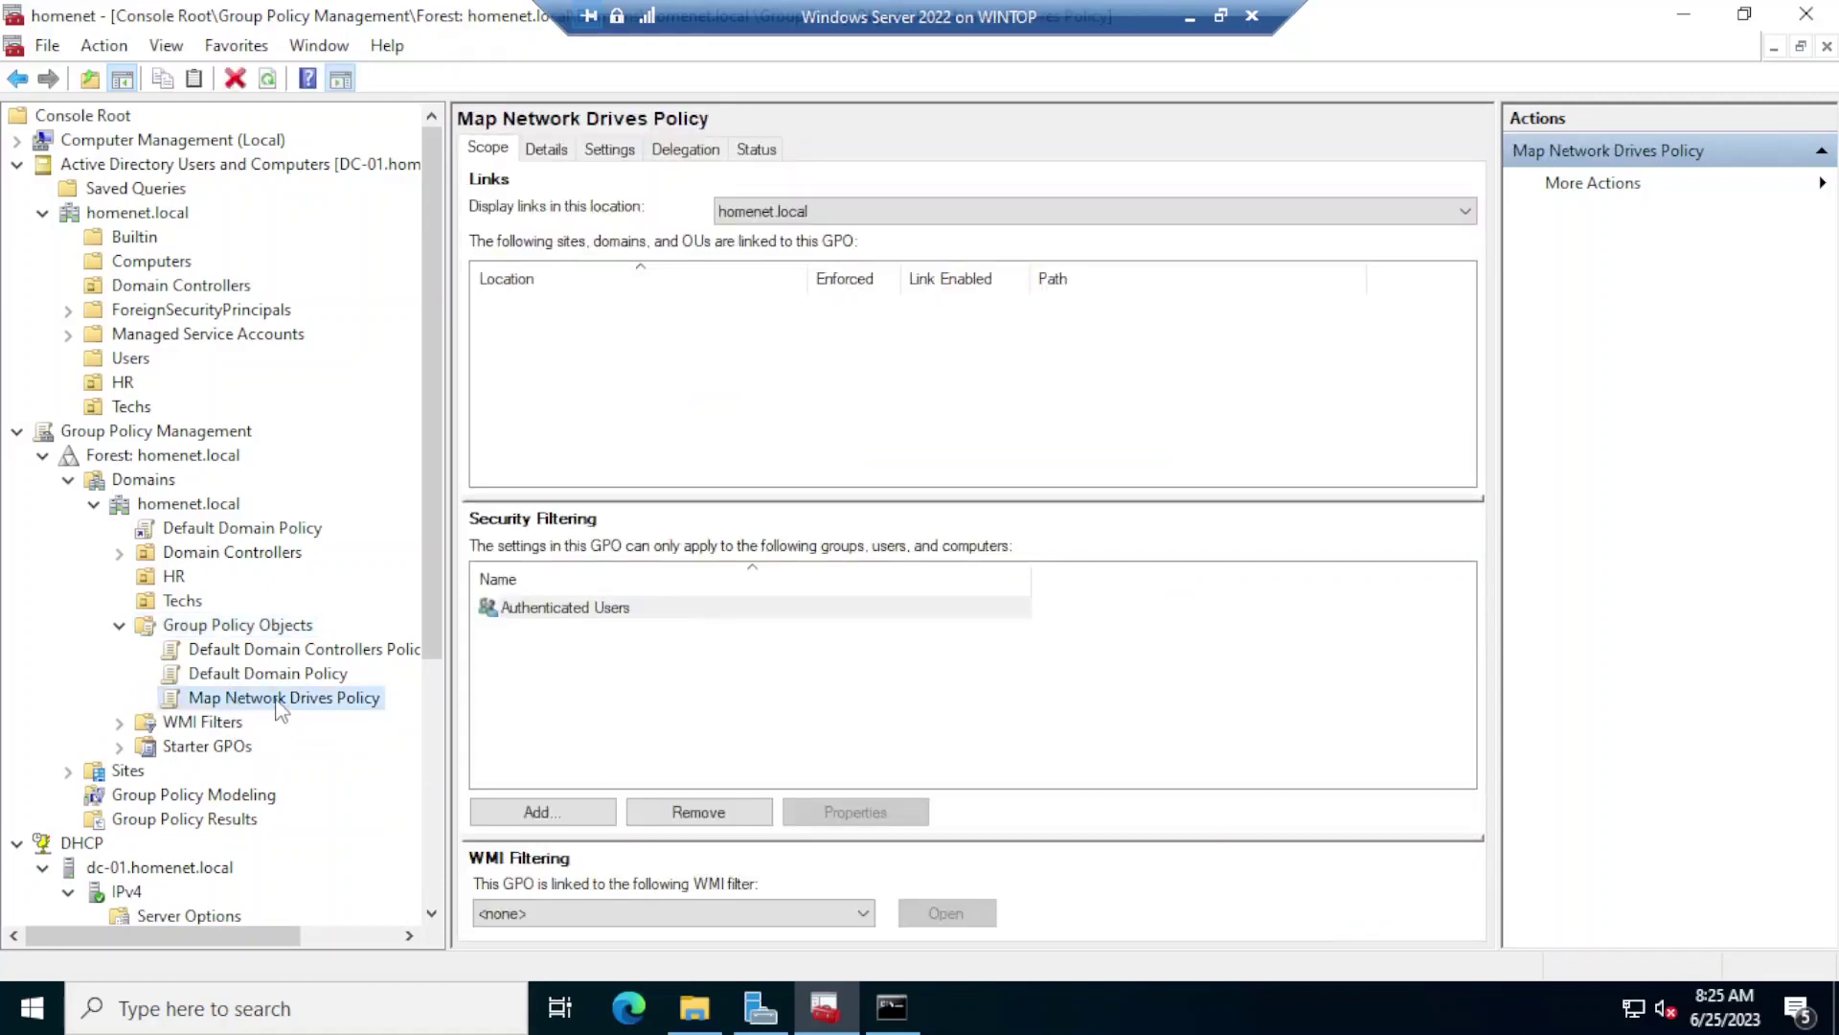
right_click(279, 709)
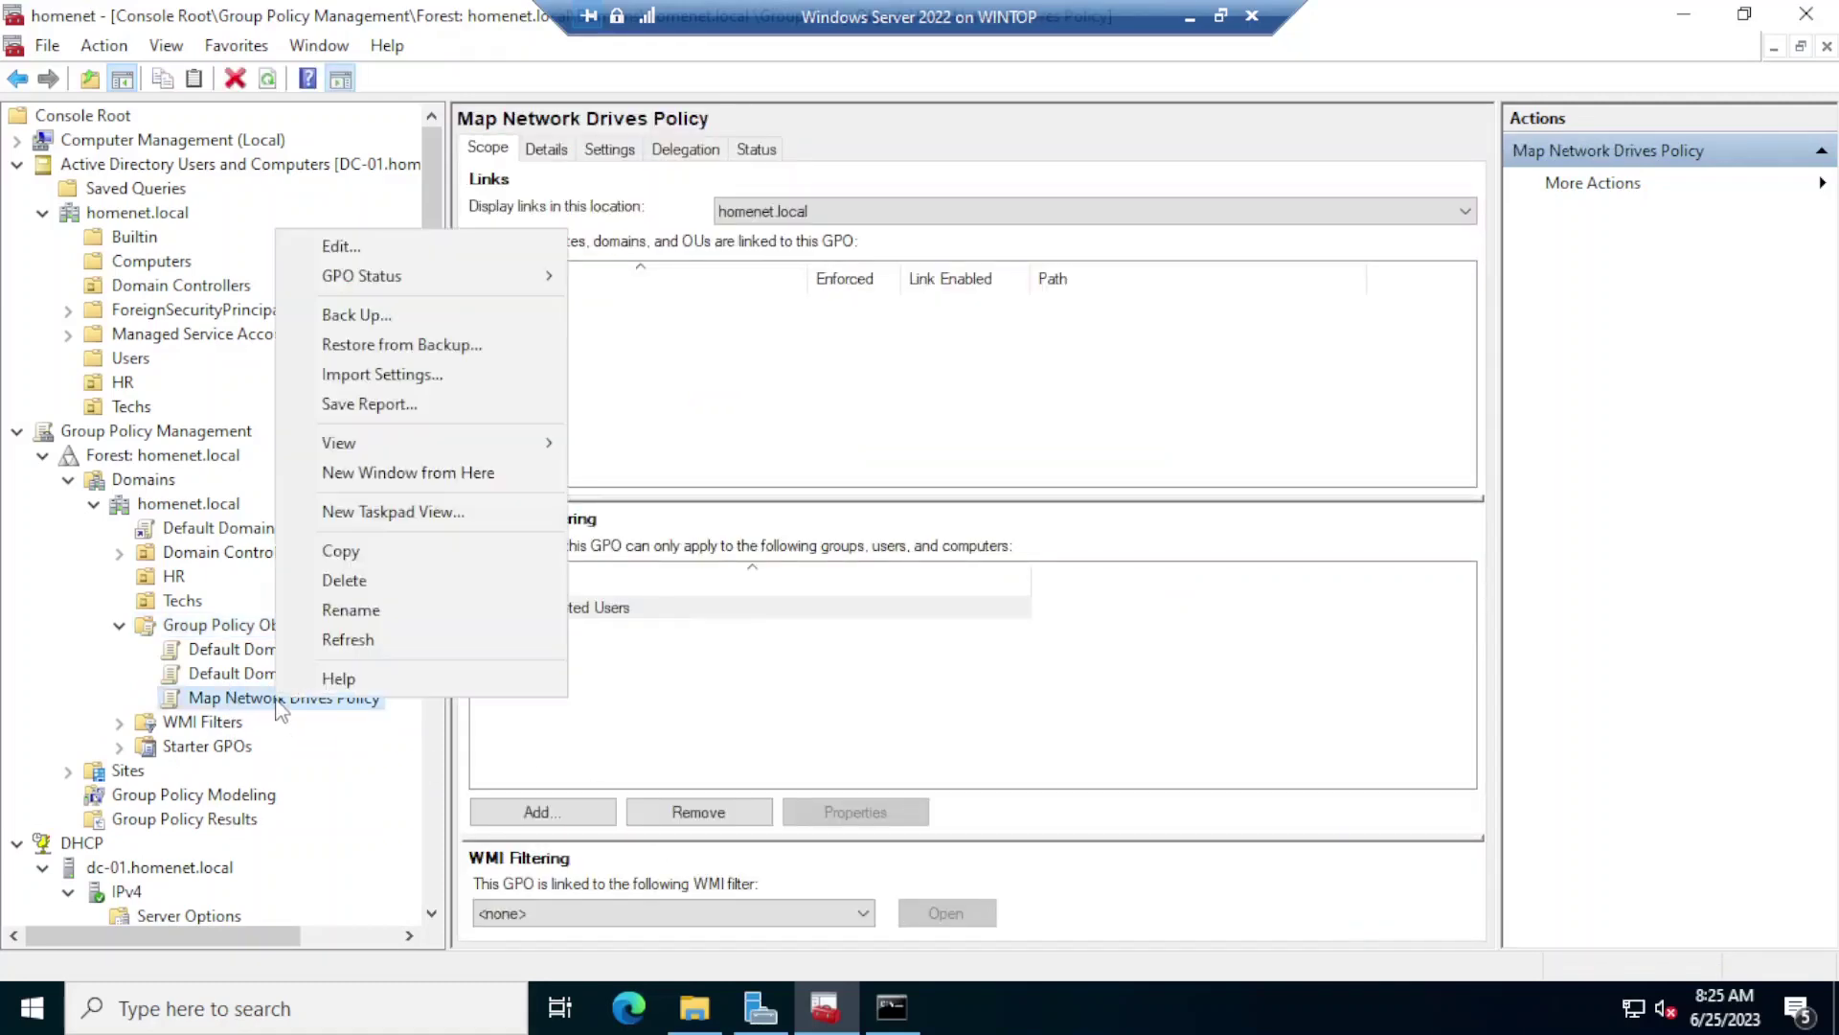
click(388, 249)
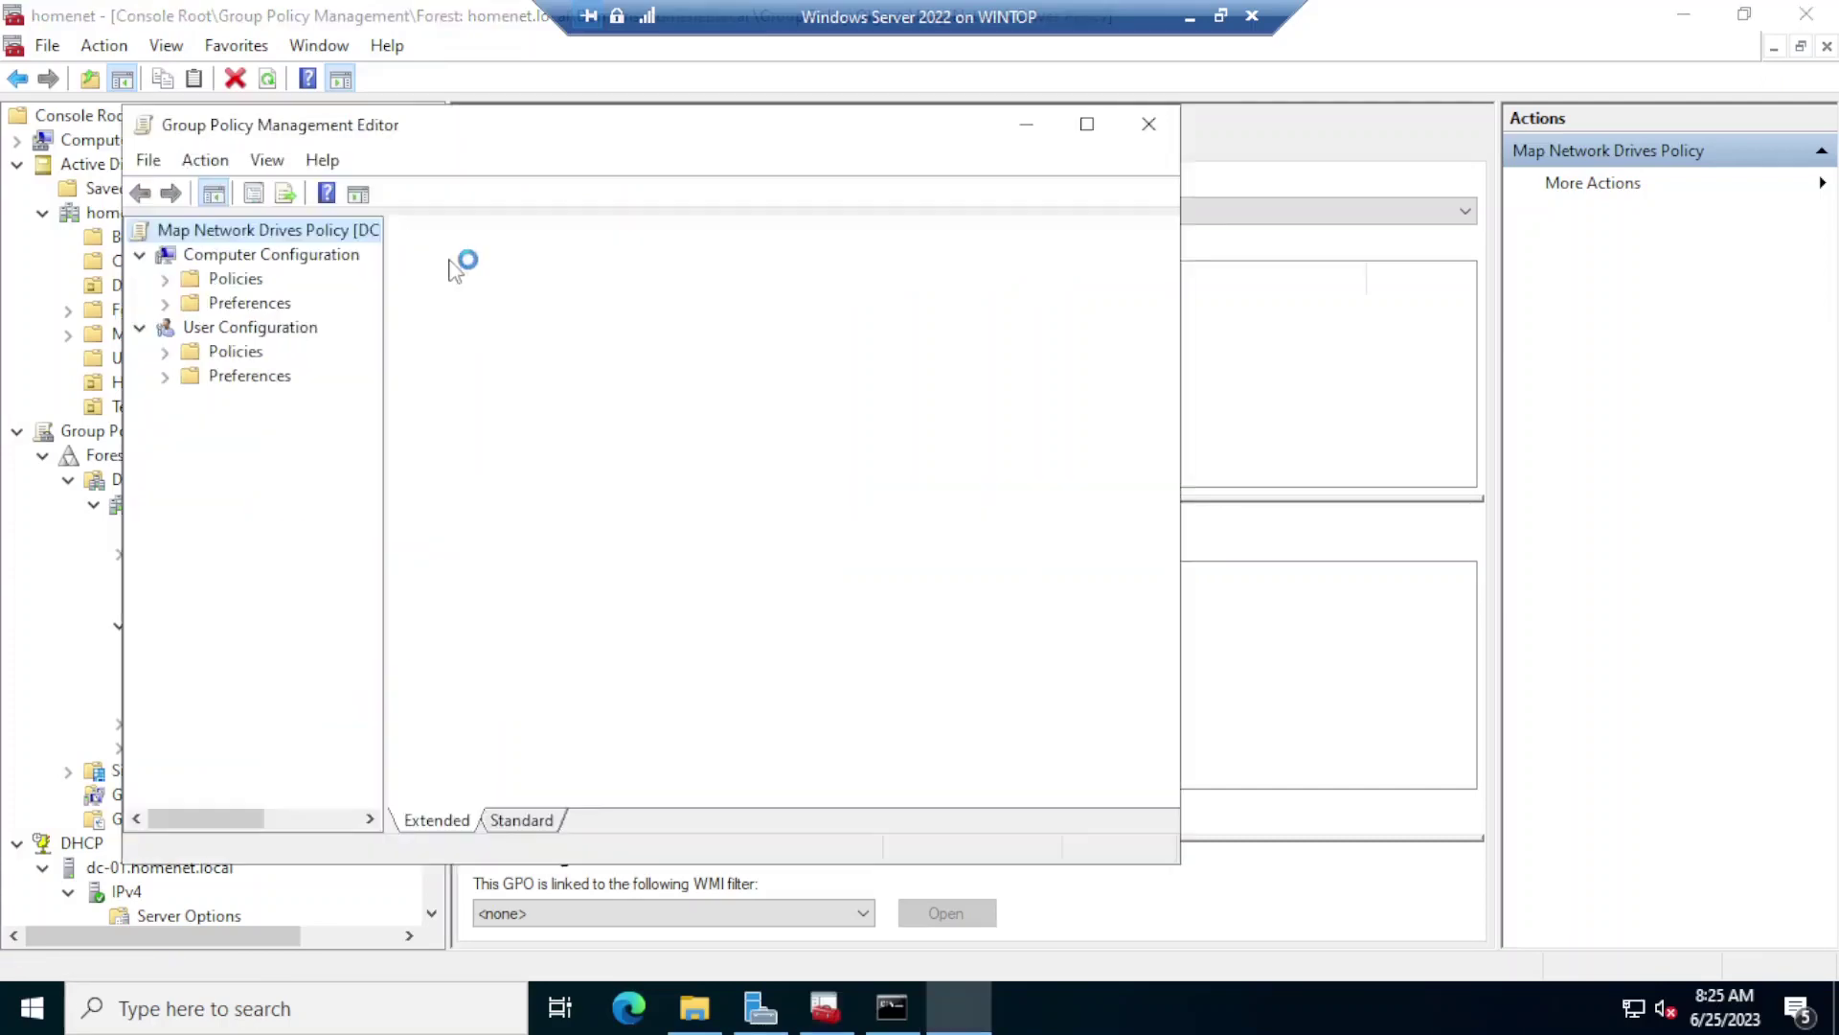
click(1086, 123)
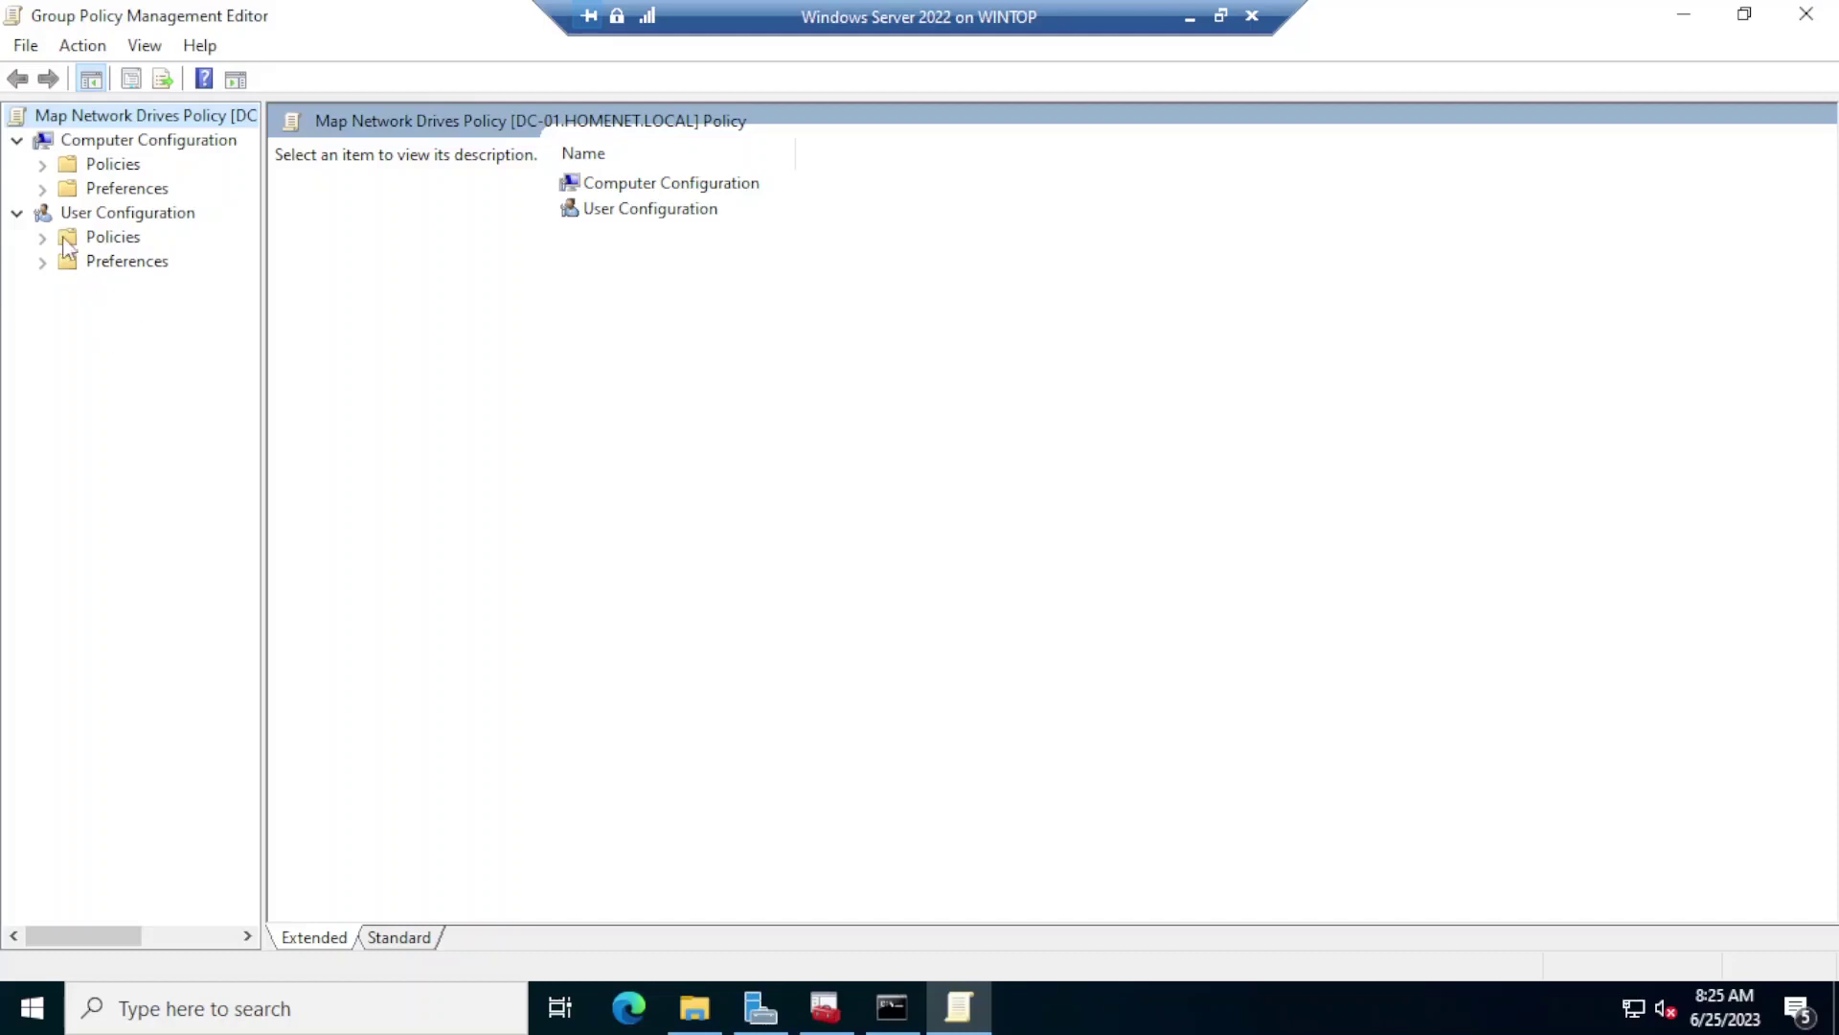
- Start a new mapped drive in the Drive Maps preferences under User Configuration, keeping the Update action
click(92, 217)
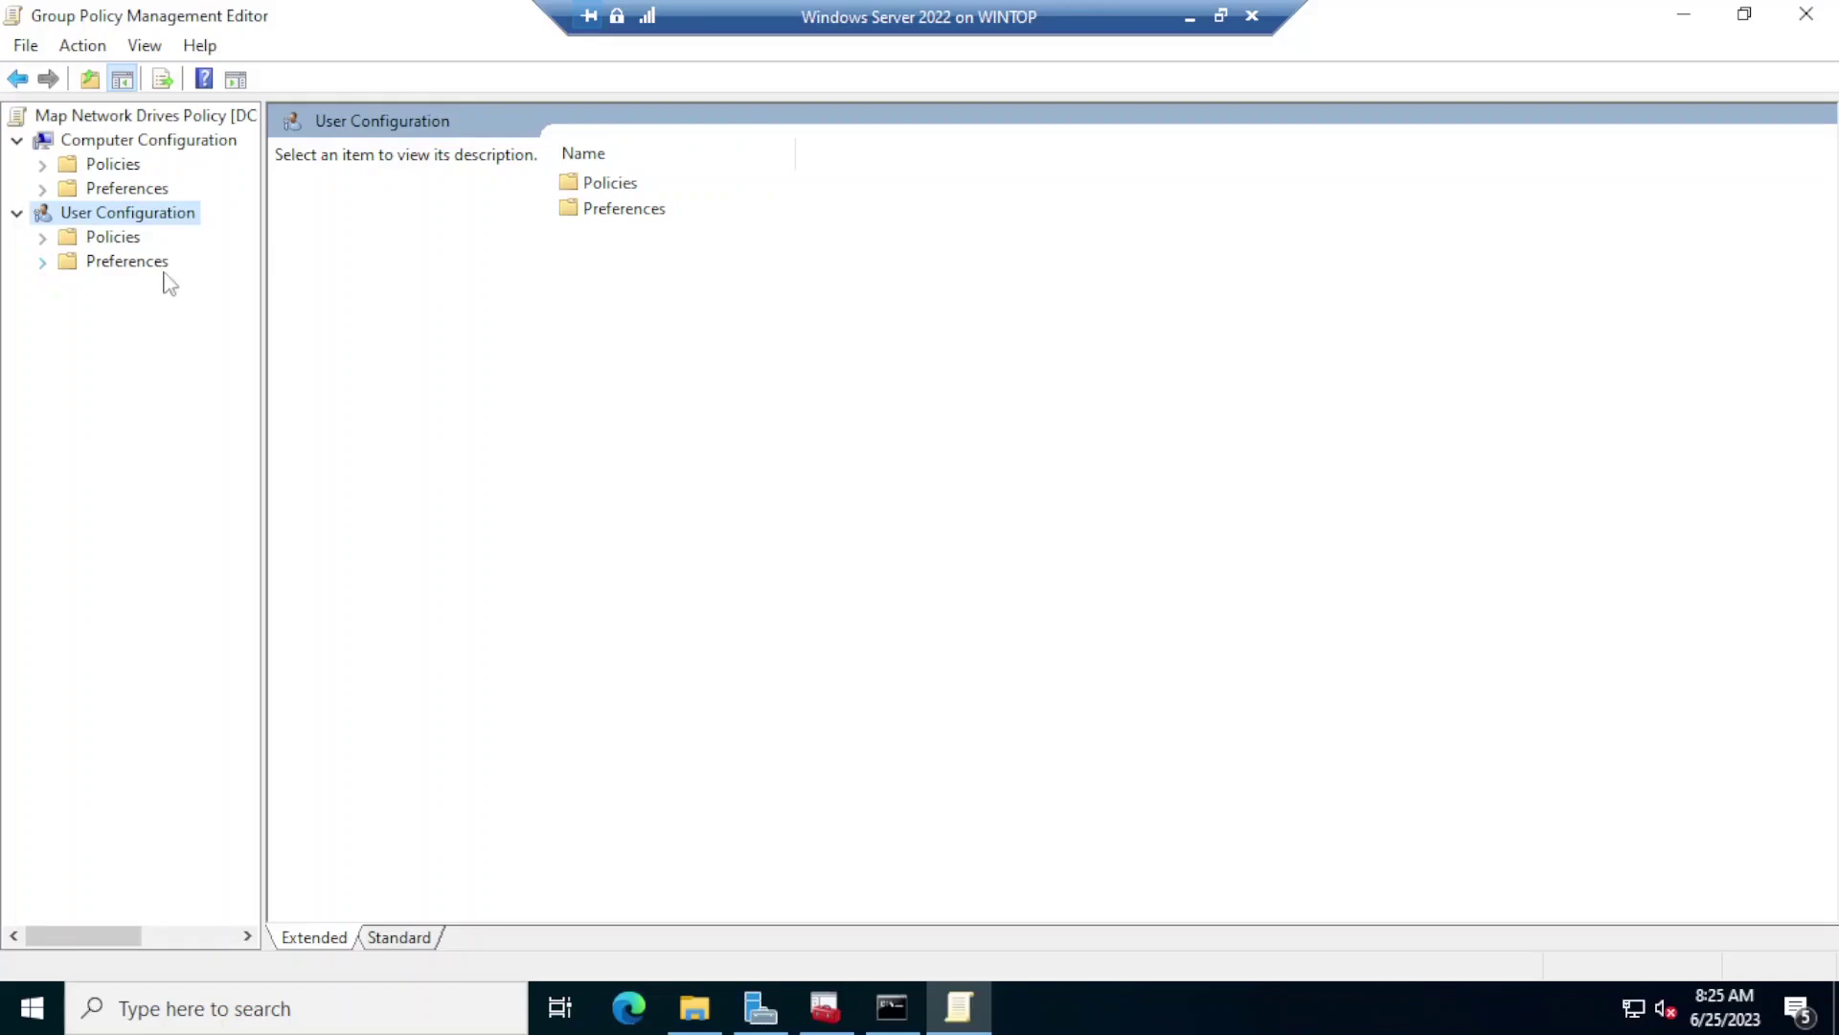
click(42, 261)
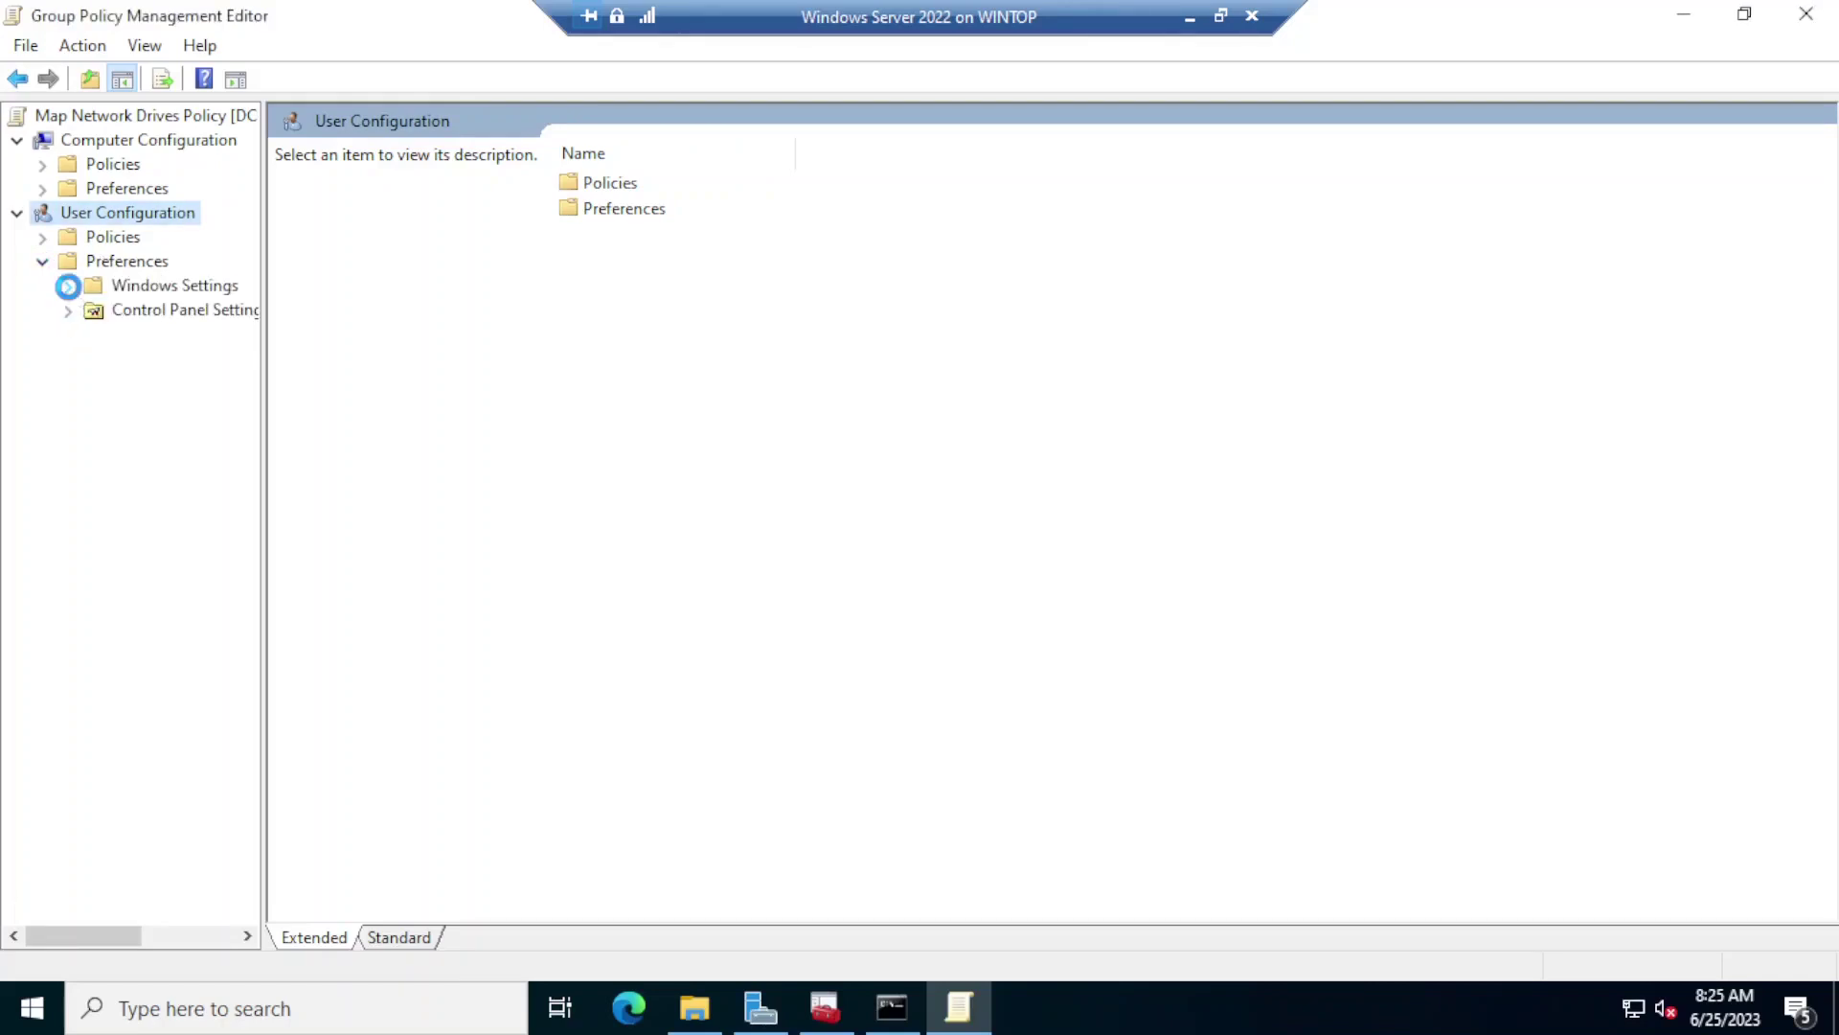
click(68, 285)
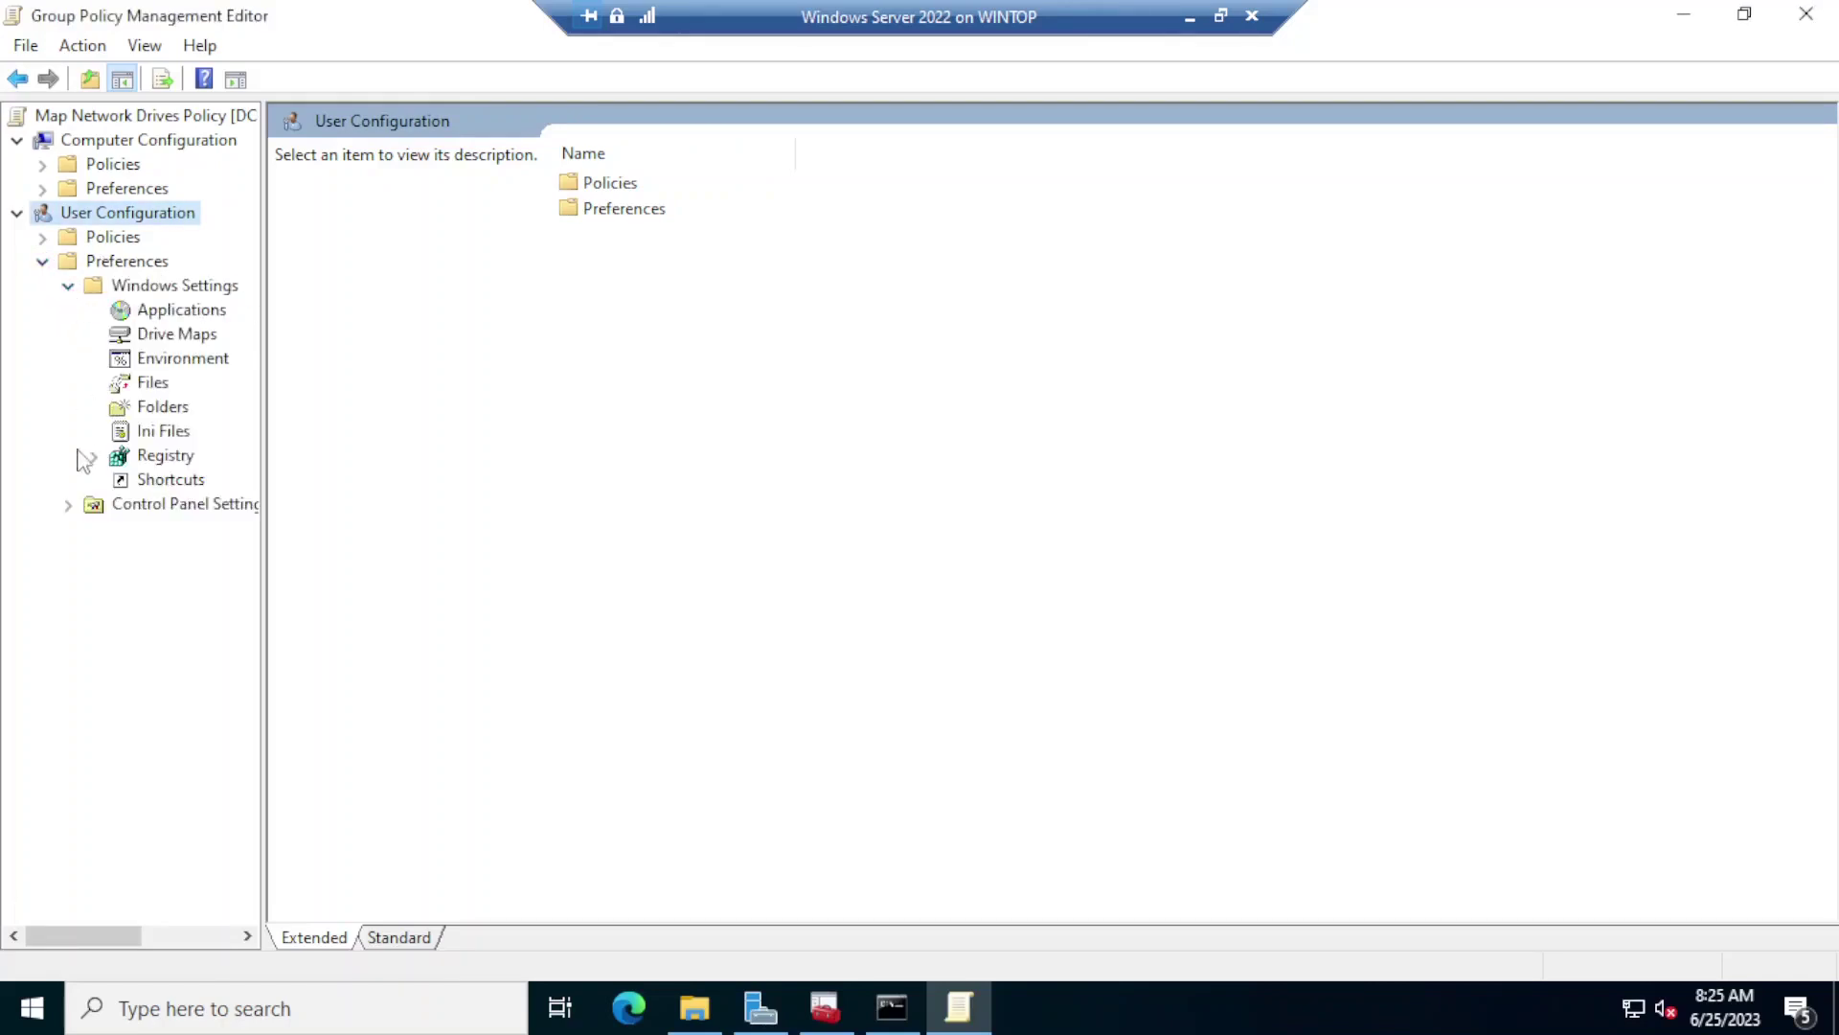
click(157, 338)
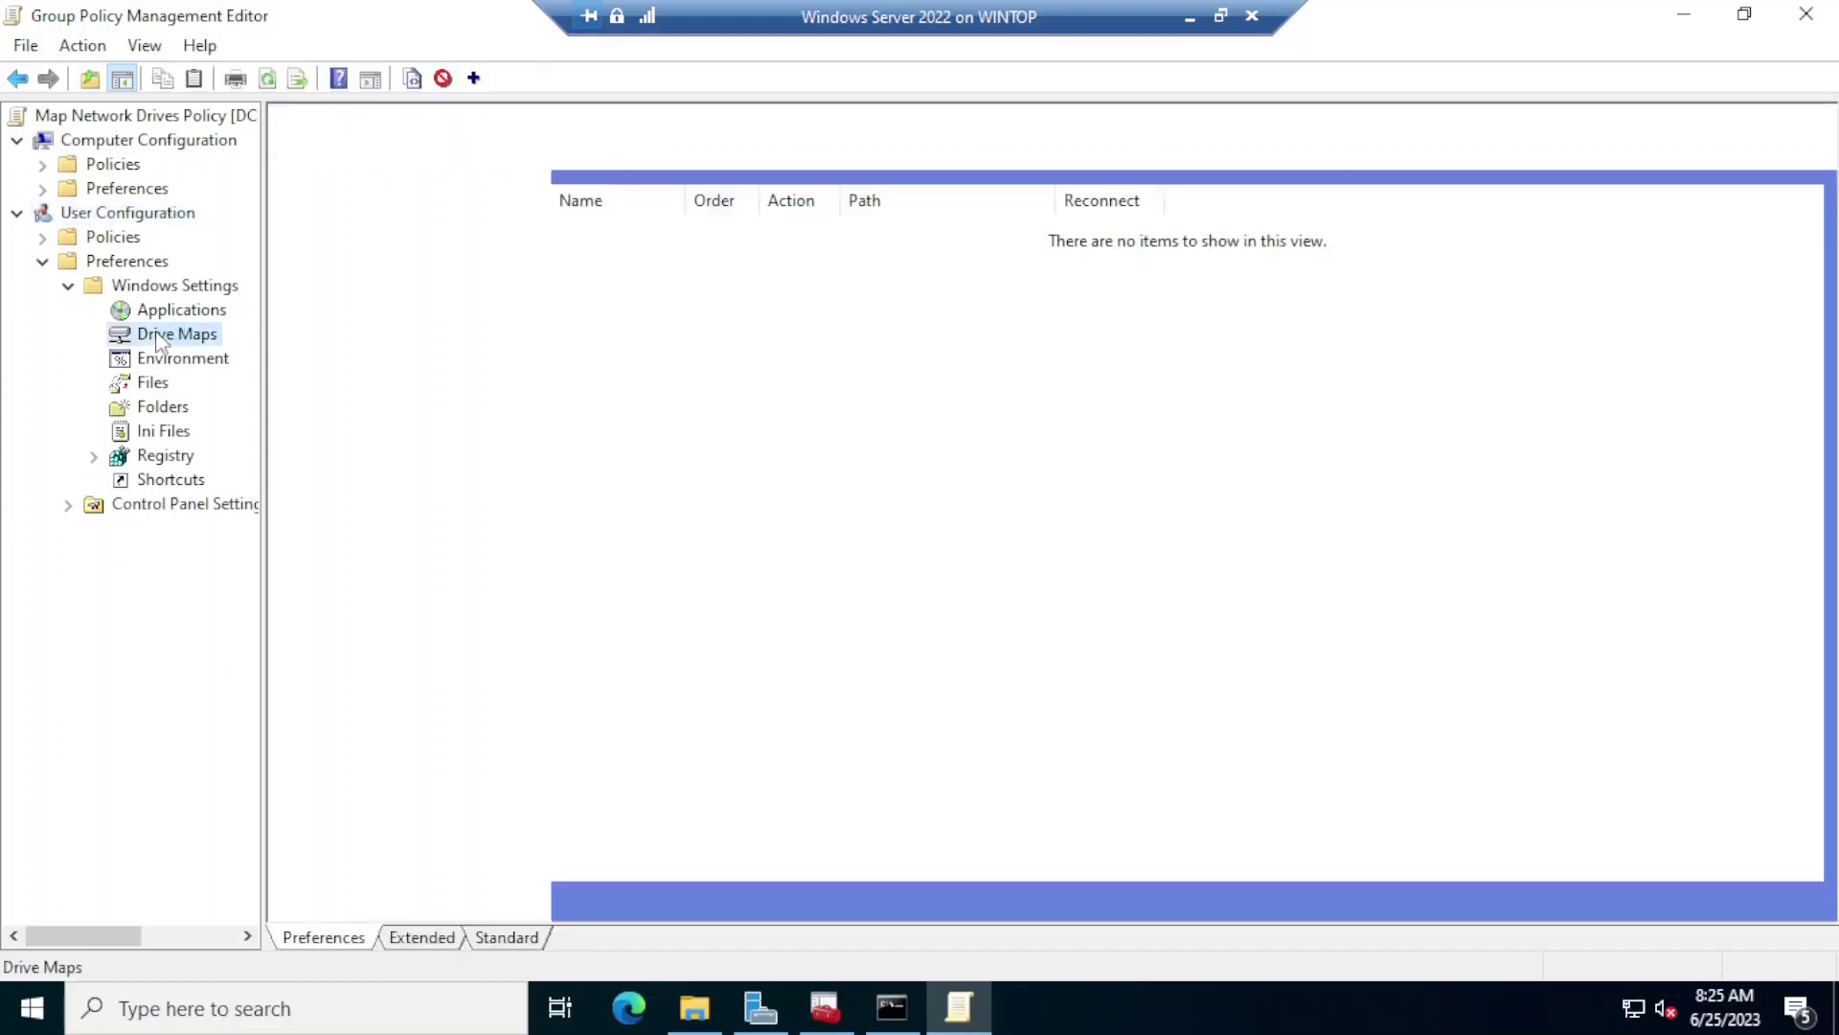
right_click(628, 310)
mouse_move(686, 329)
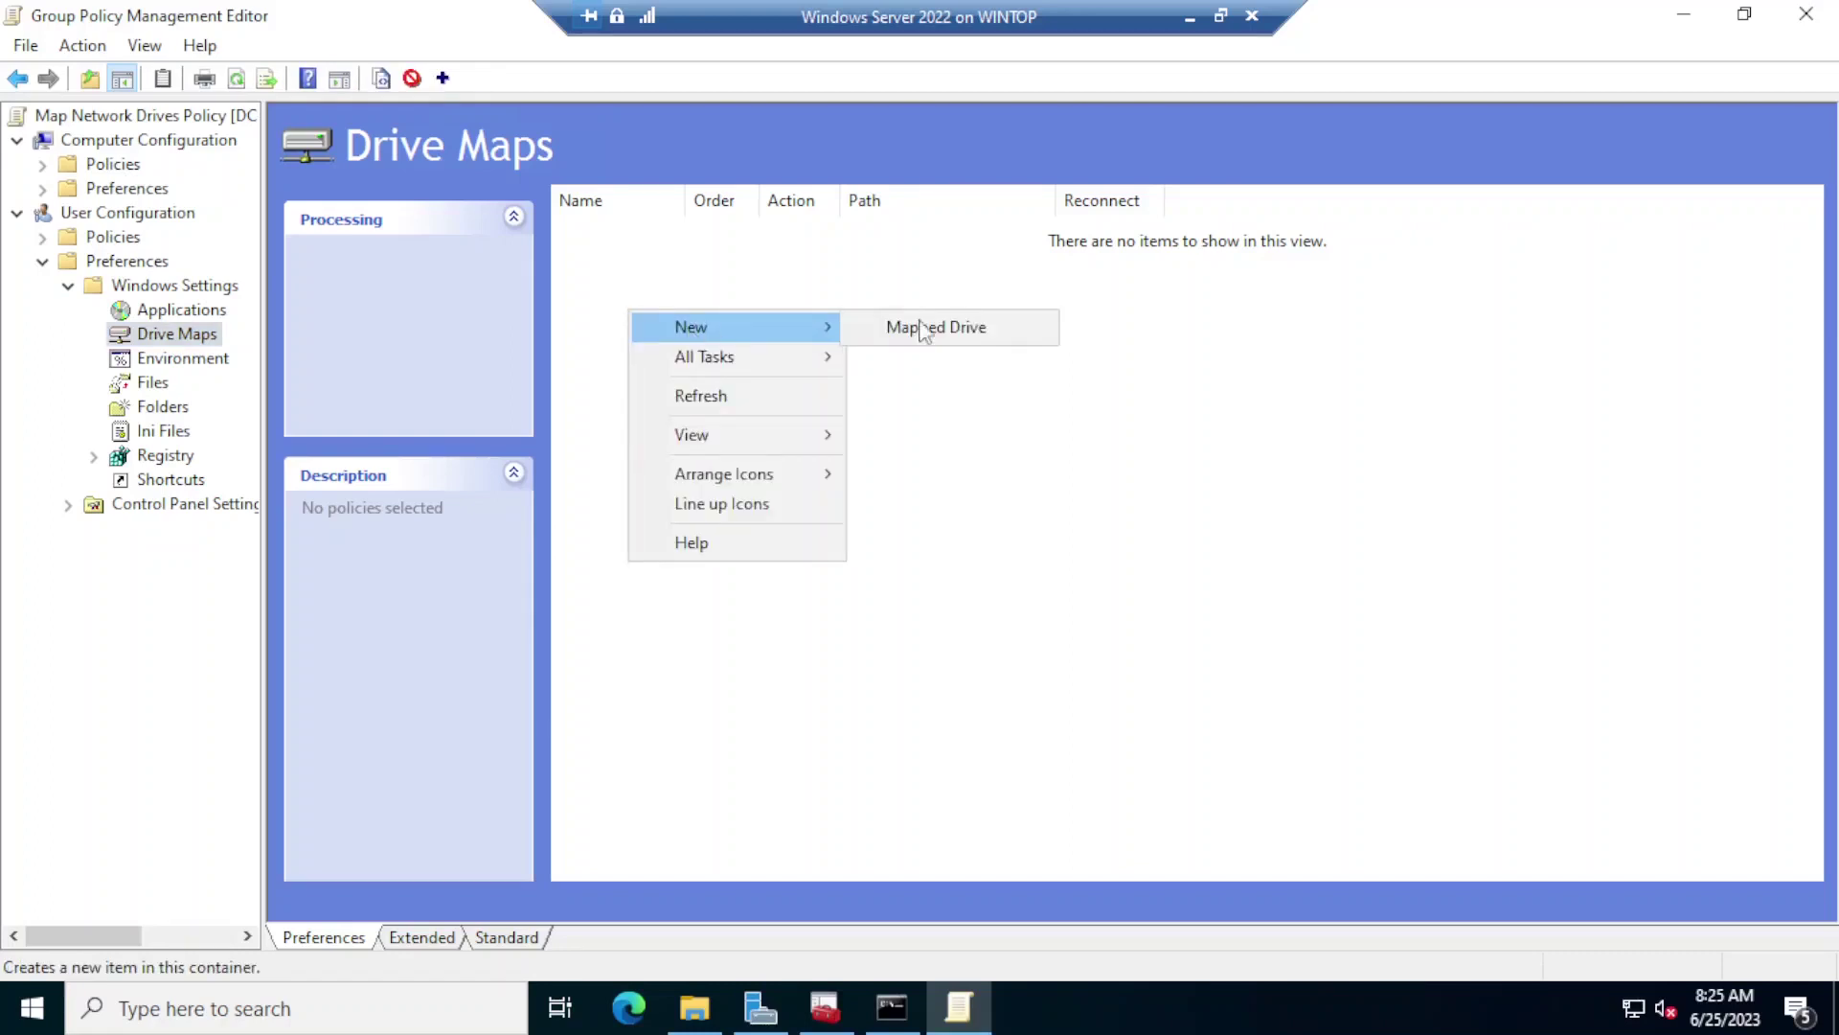
click(975, 343)
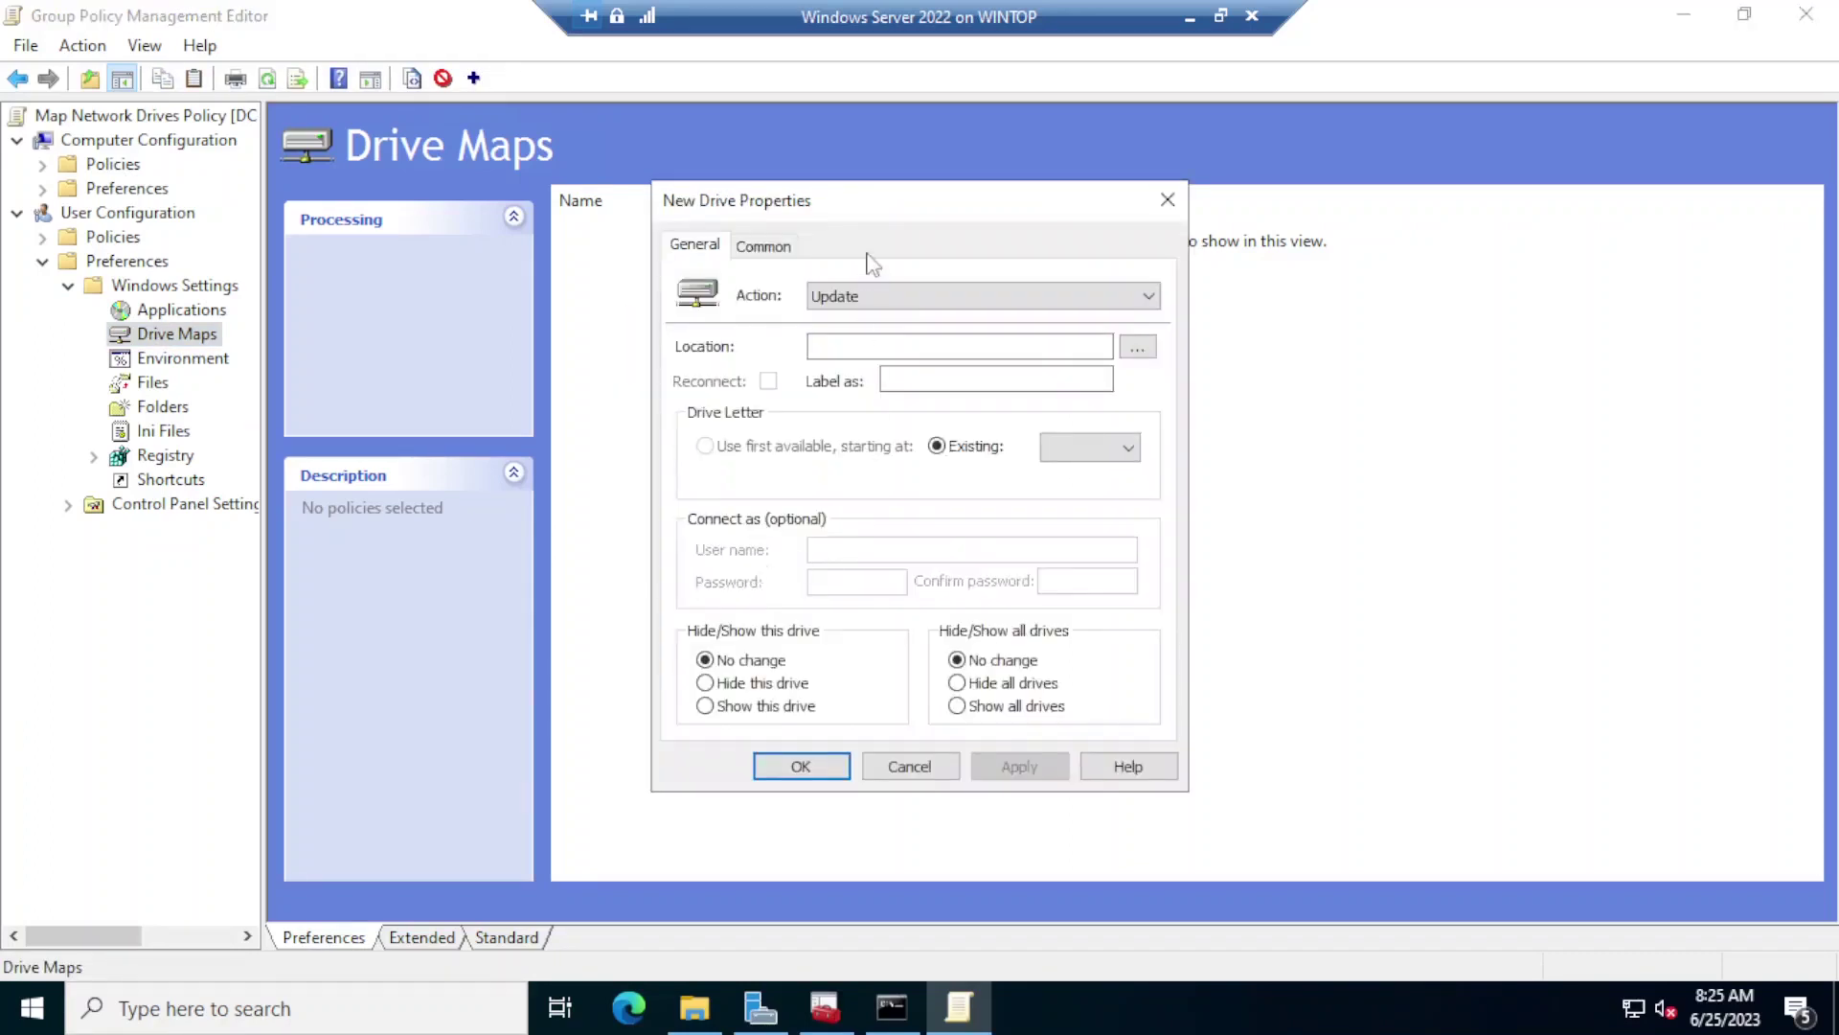
drag(880, 201, 874, 237)
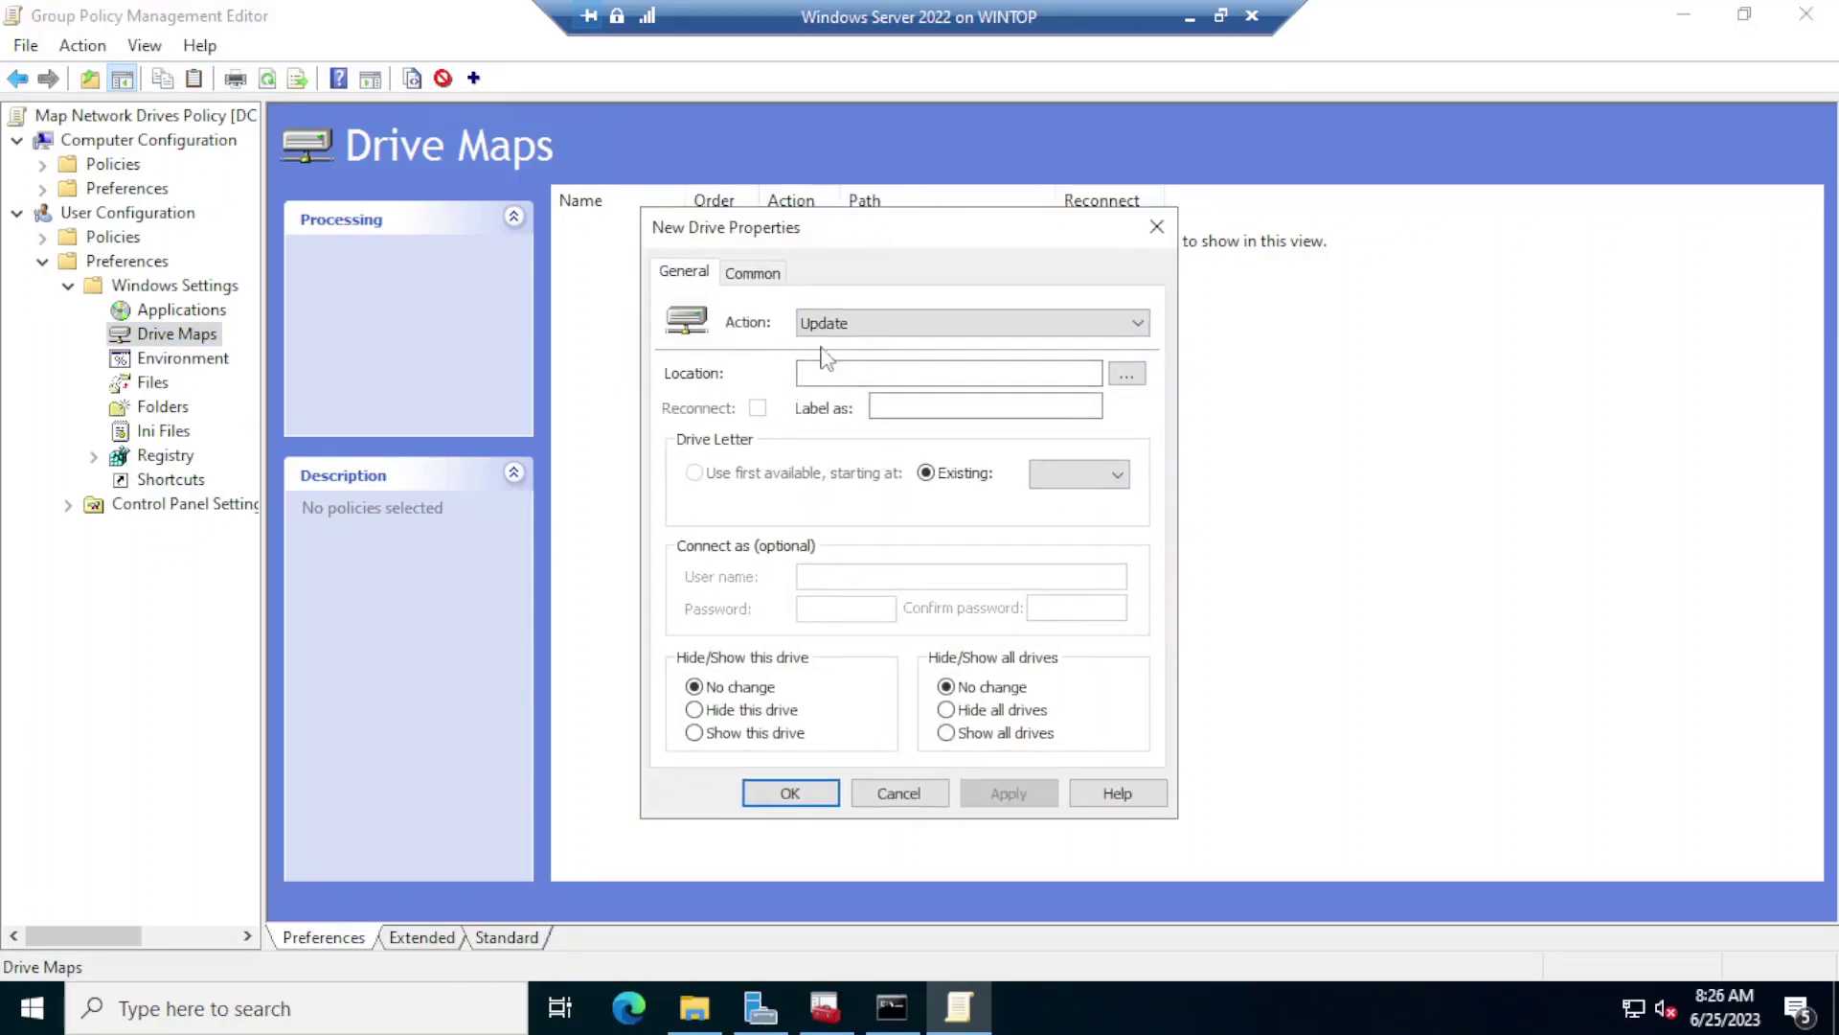
click(869, 331)
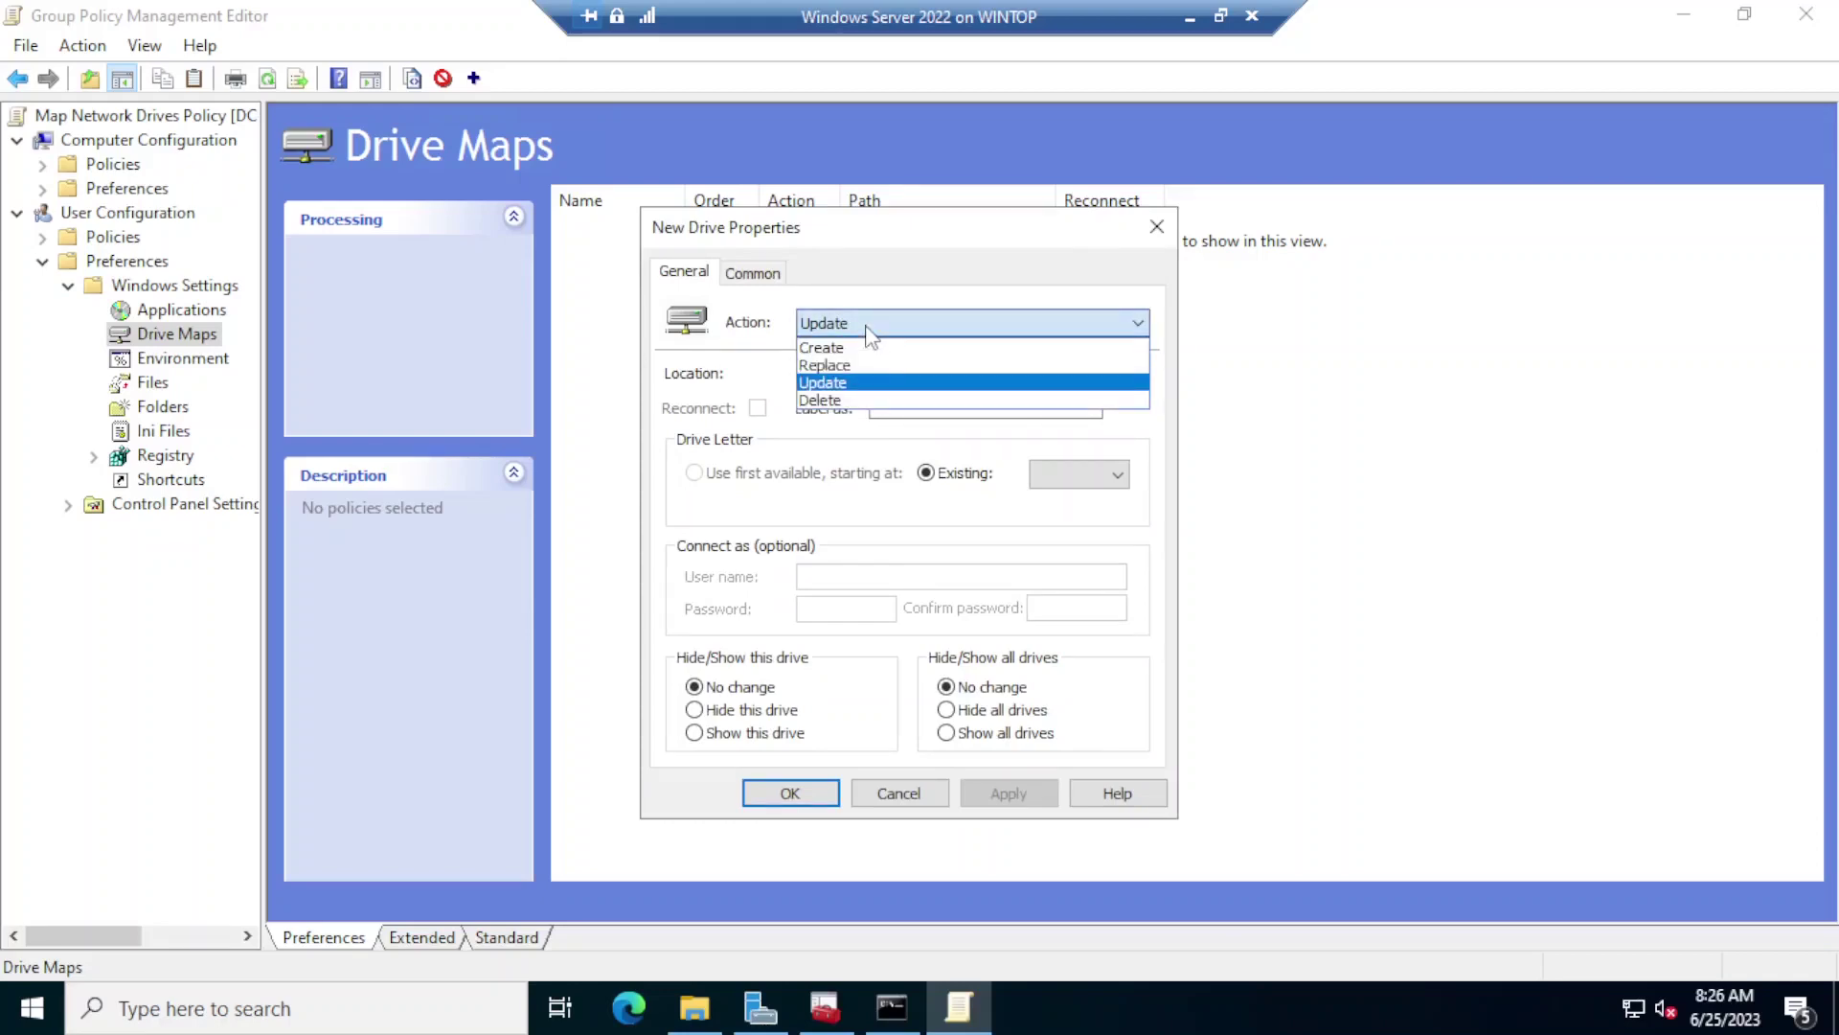
click(870, 330)
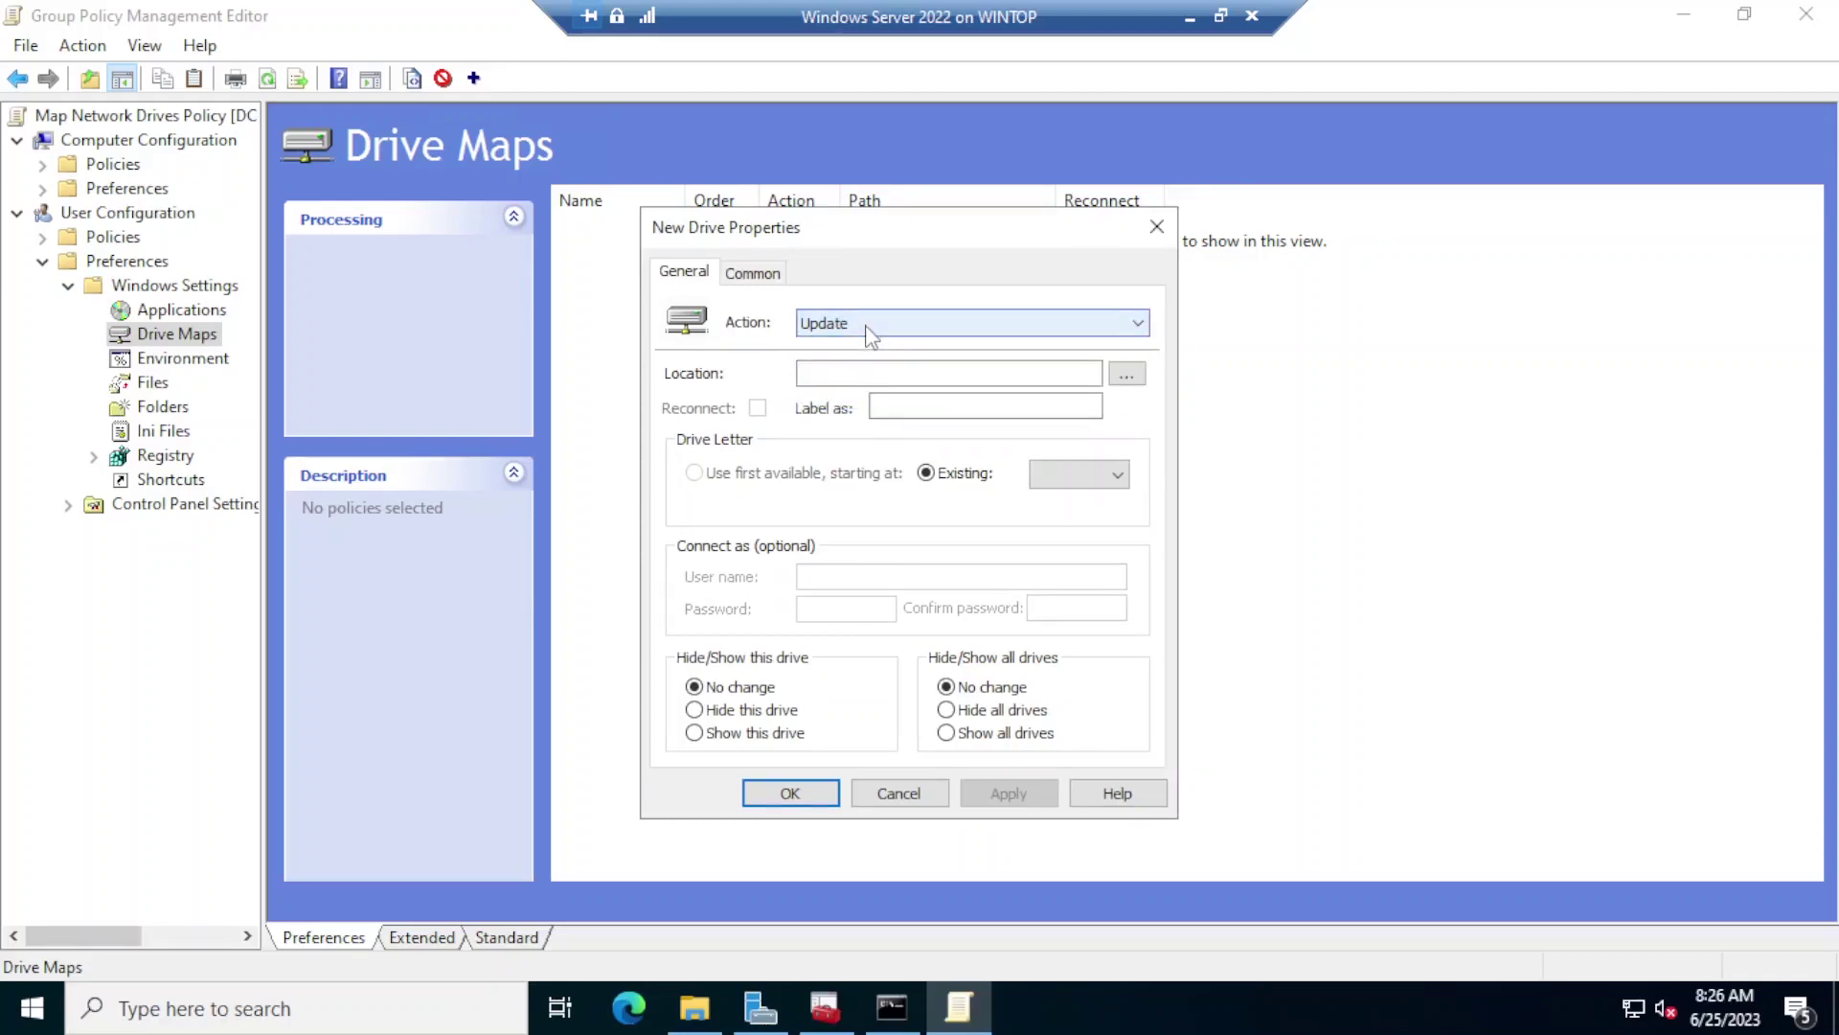
click(872, 372)
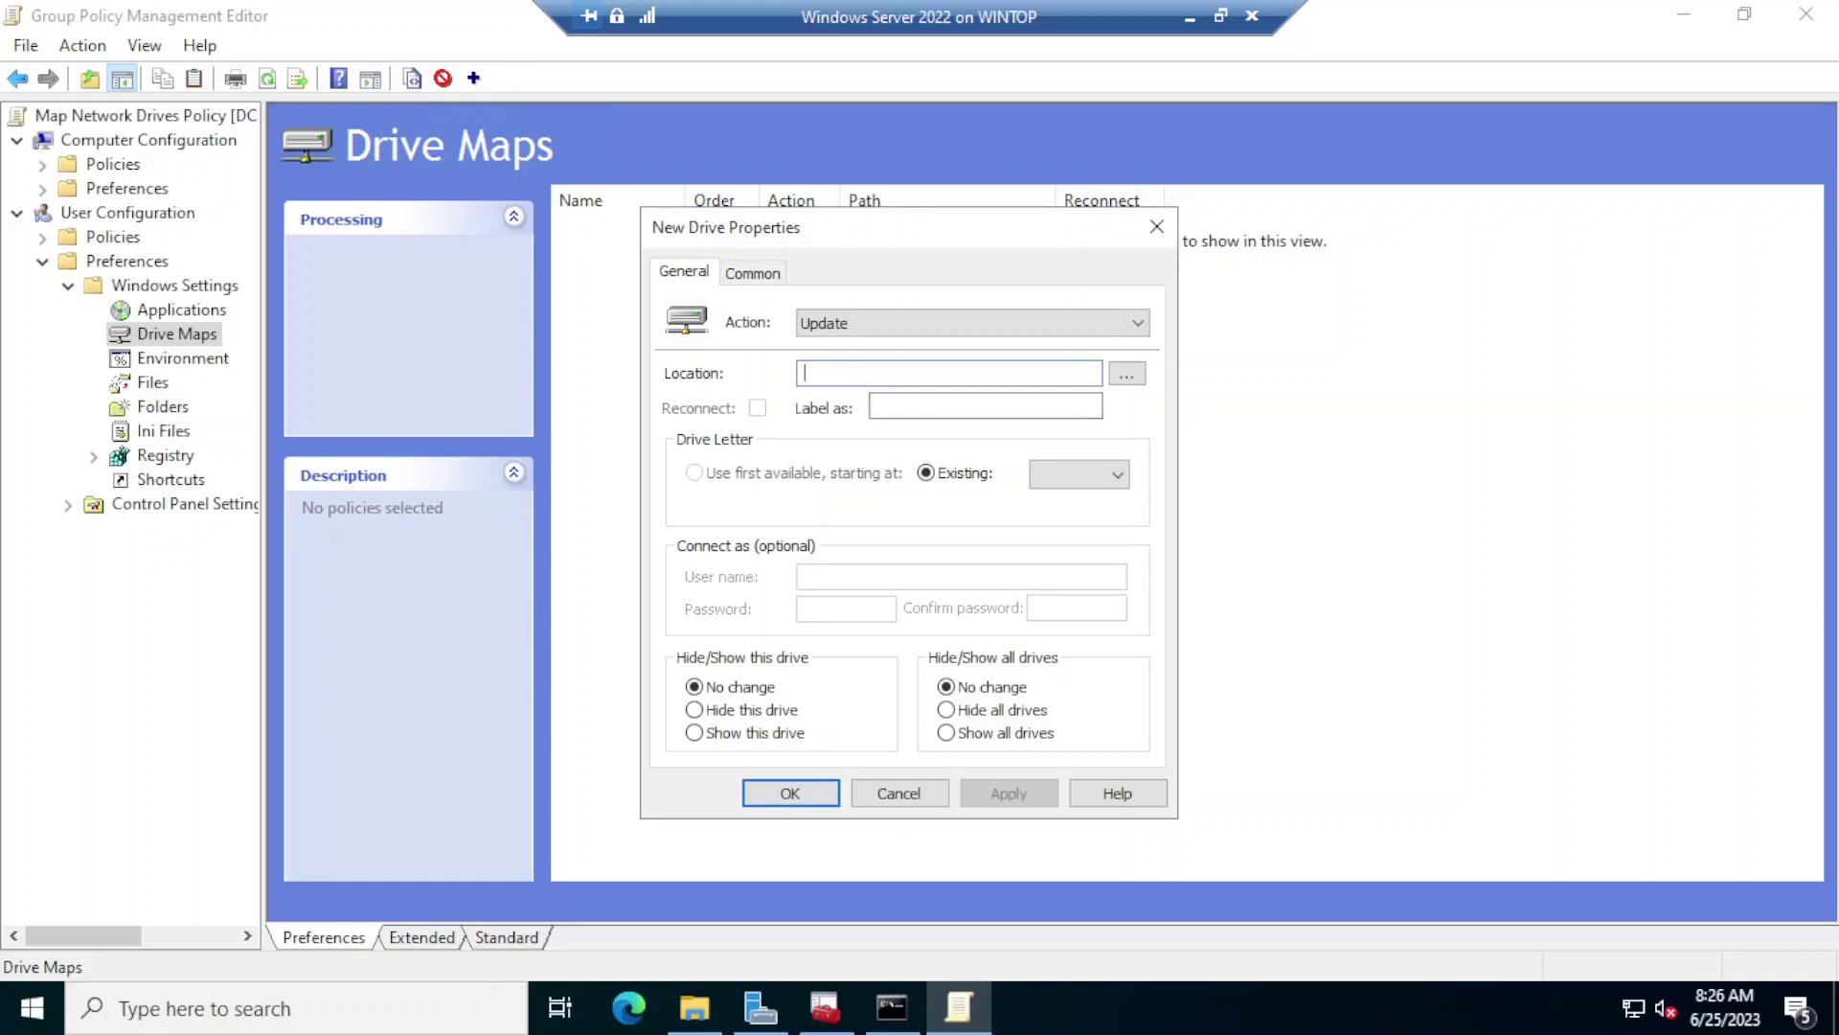
click(1127, 374)
drag(1014, 365, 824, 282)
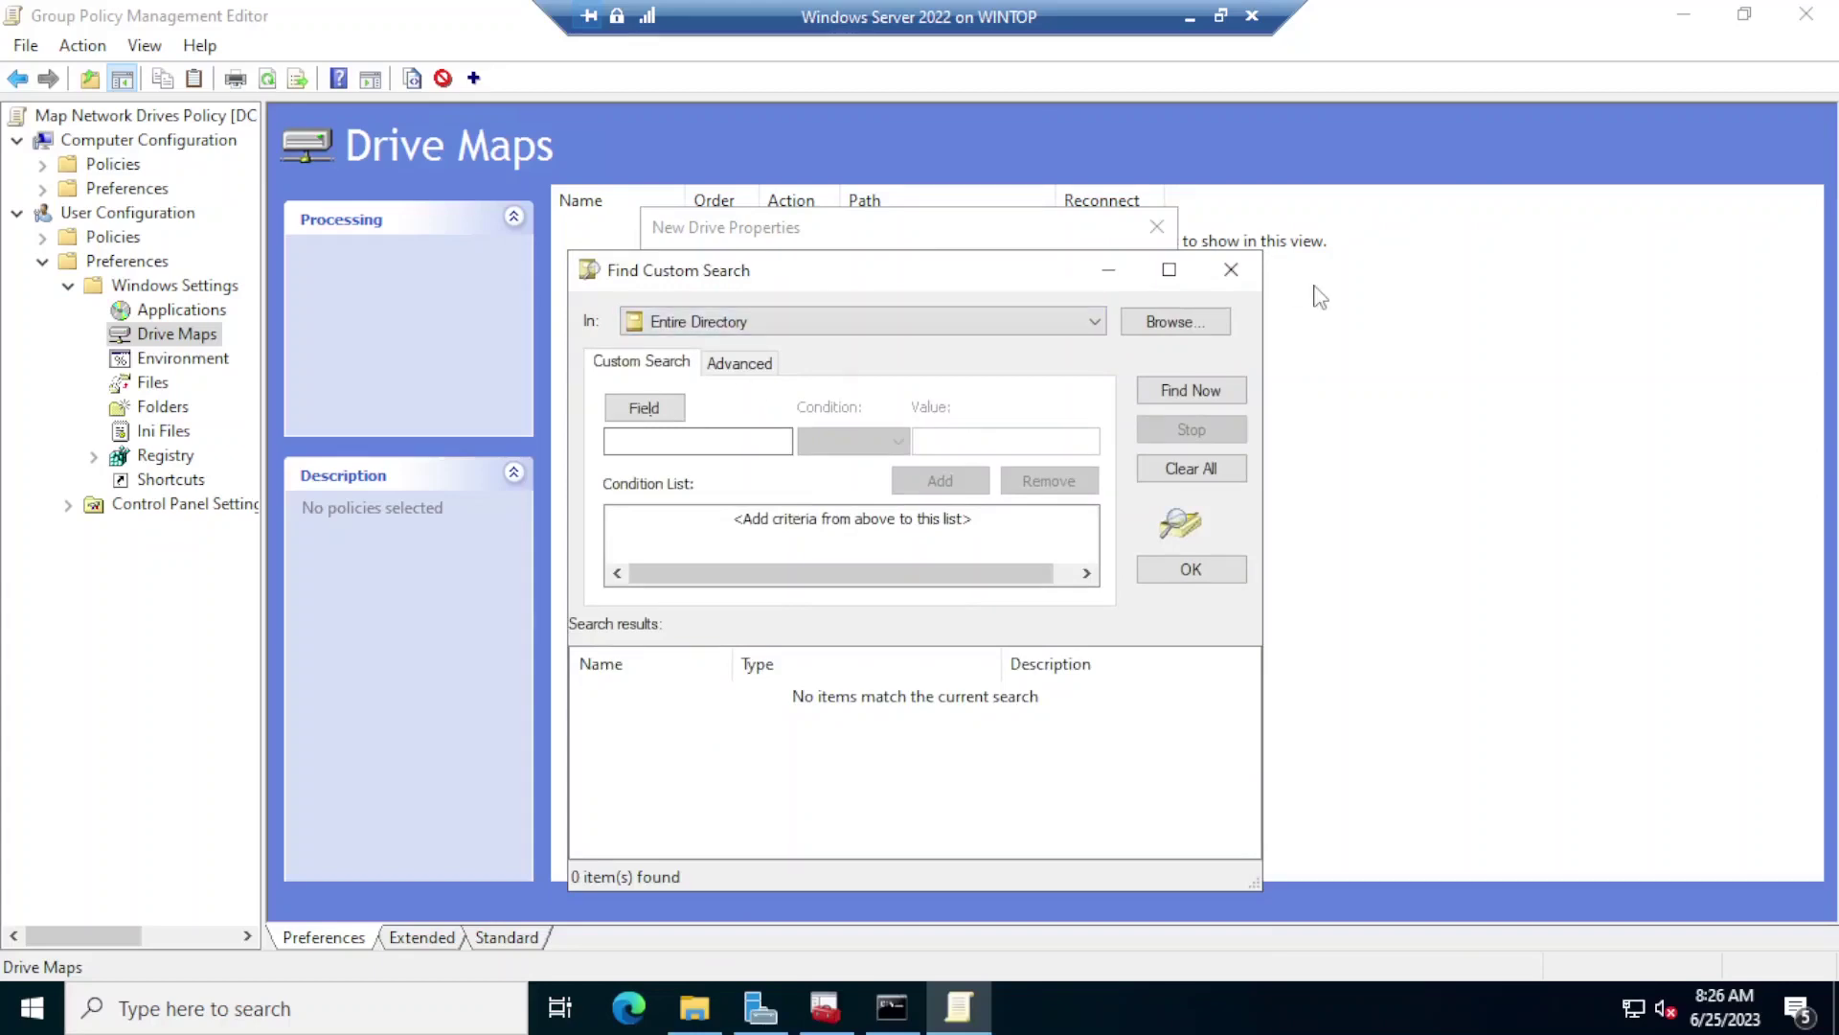
click(1231, 269)
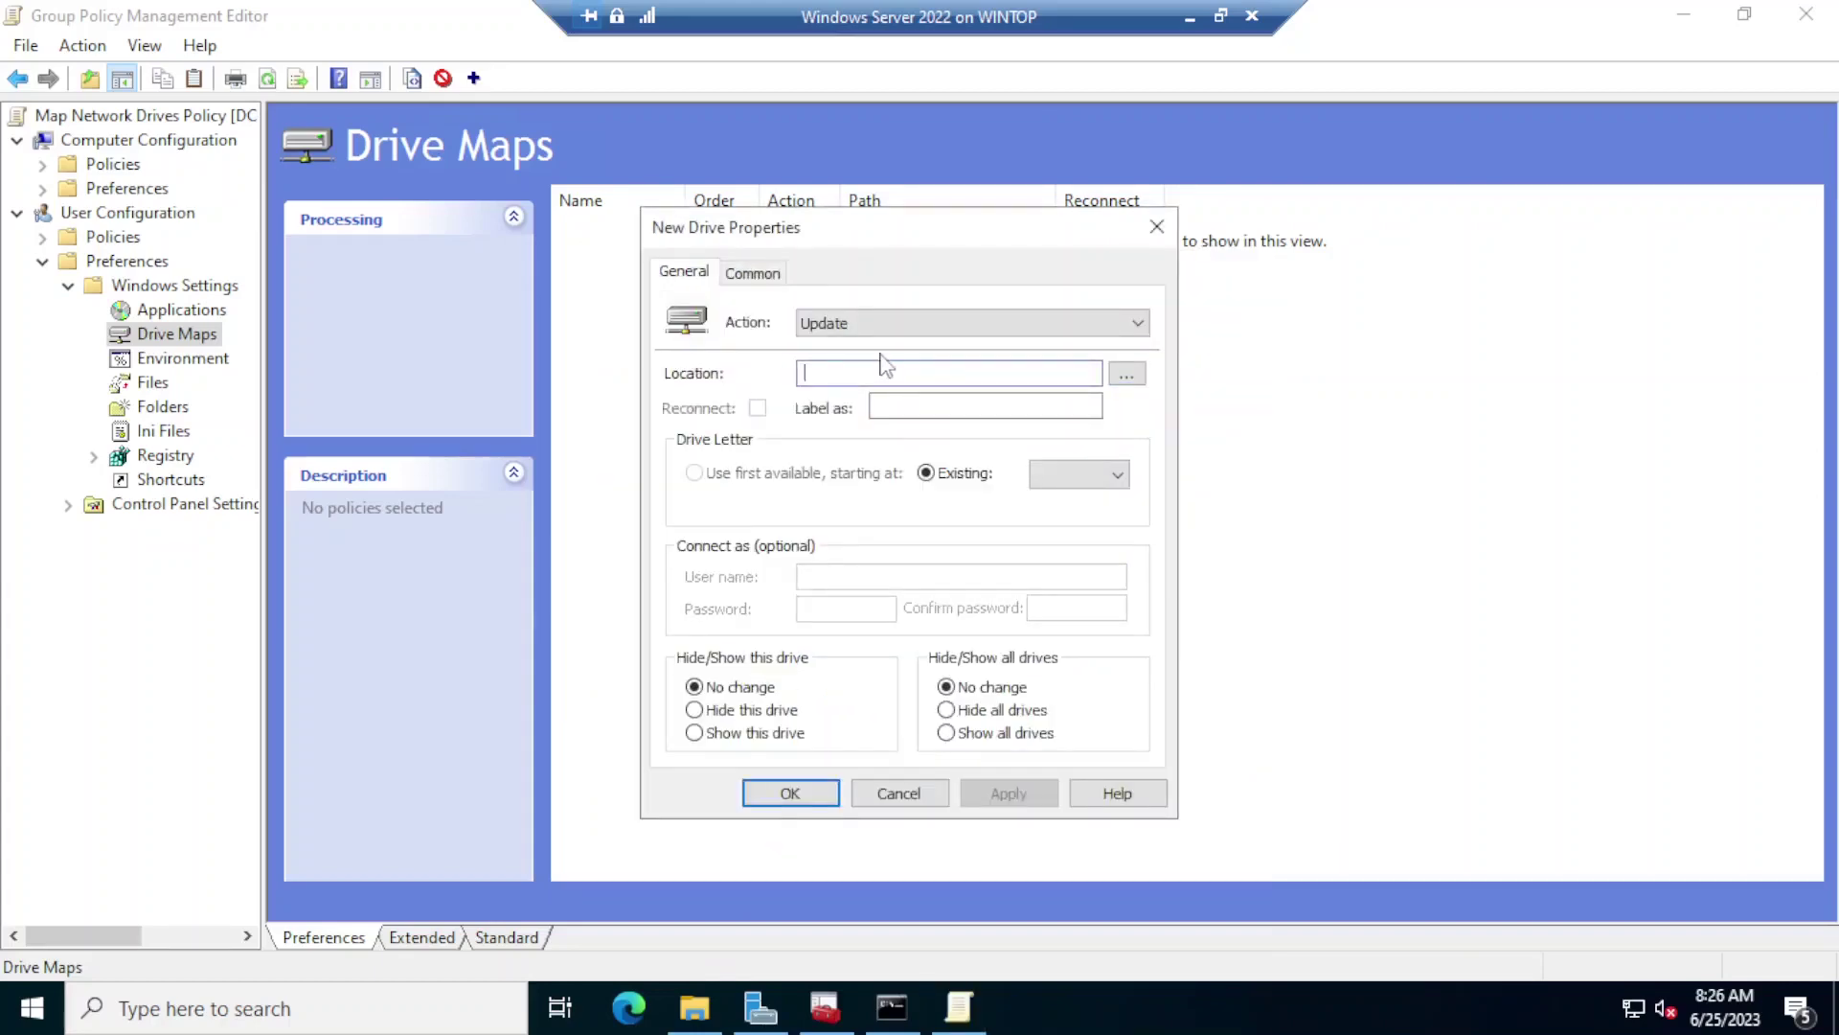
- Begin the new drive's location with the network path to the share on the DC-01 server
text(\\)
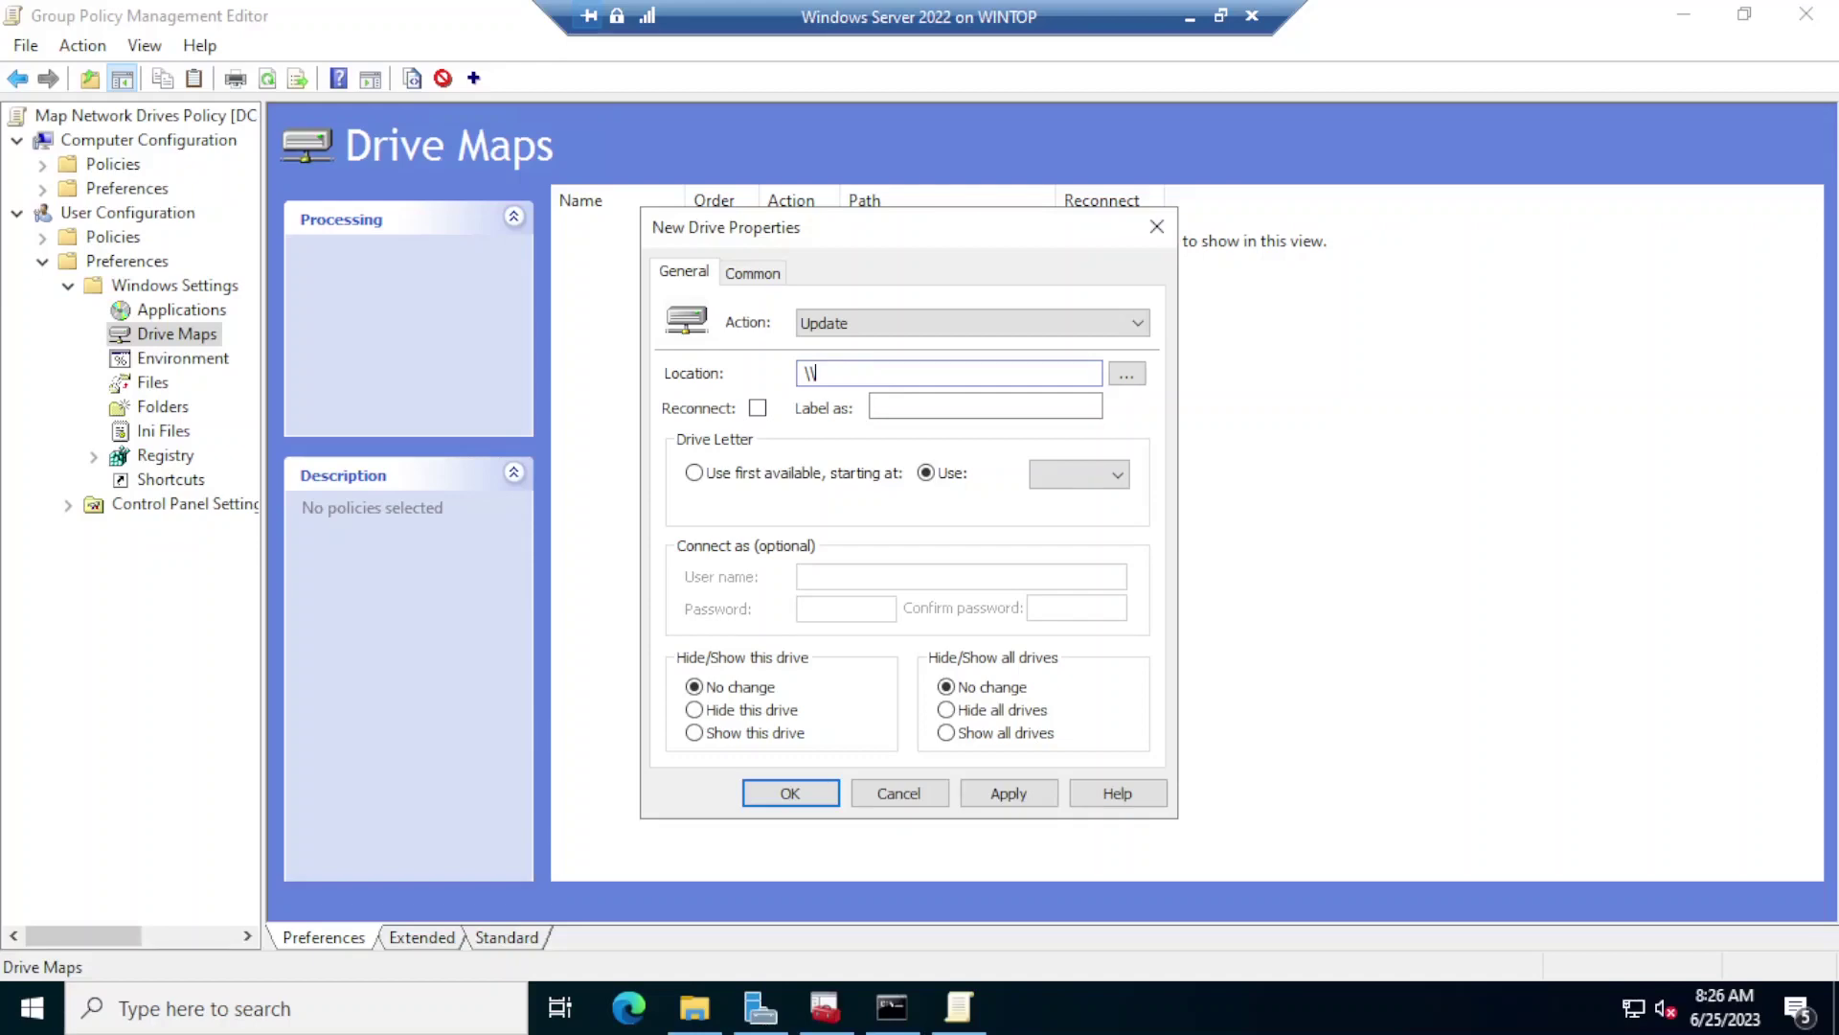
text(dc-)
text(sha)
- Look up the network path of the shared hr folder on the DATA (E:) drive in its sharing properties
click(694, 1006)
double_click(543, 309)
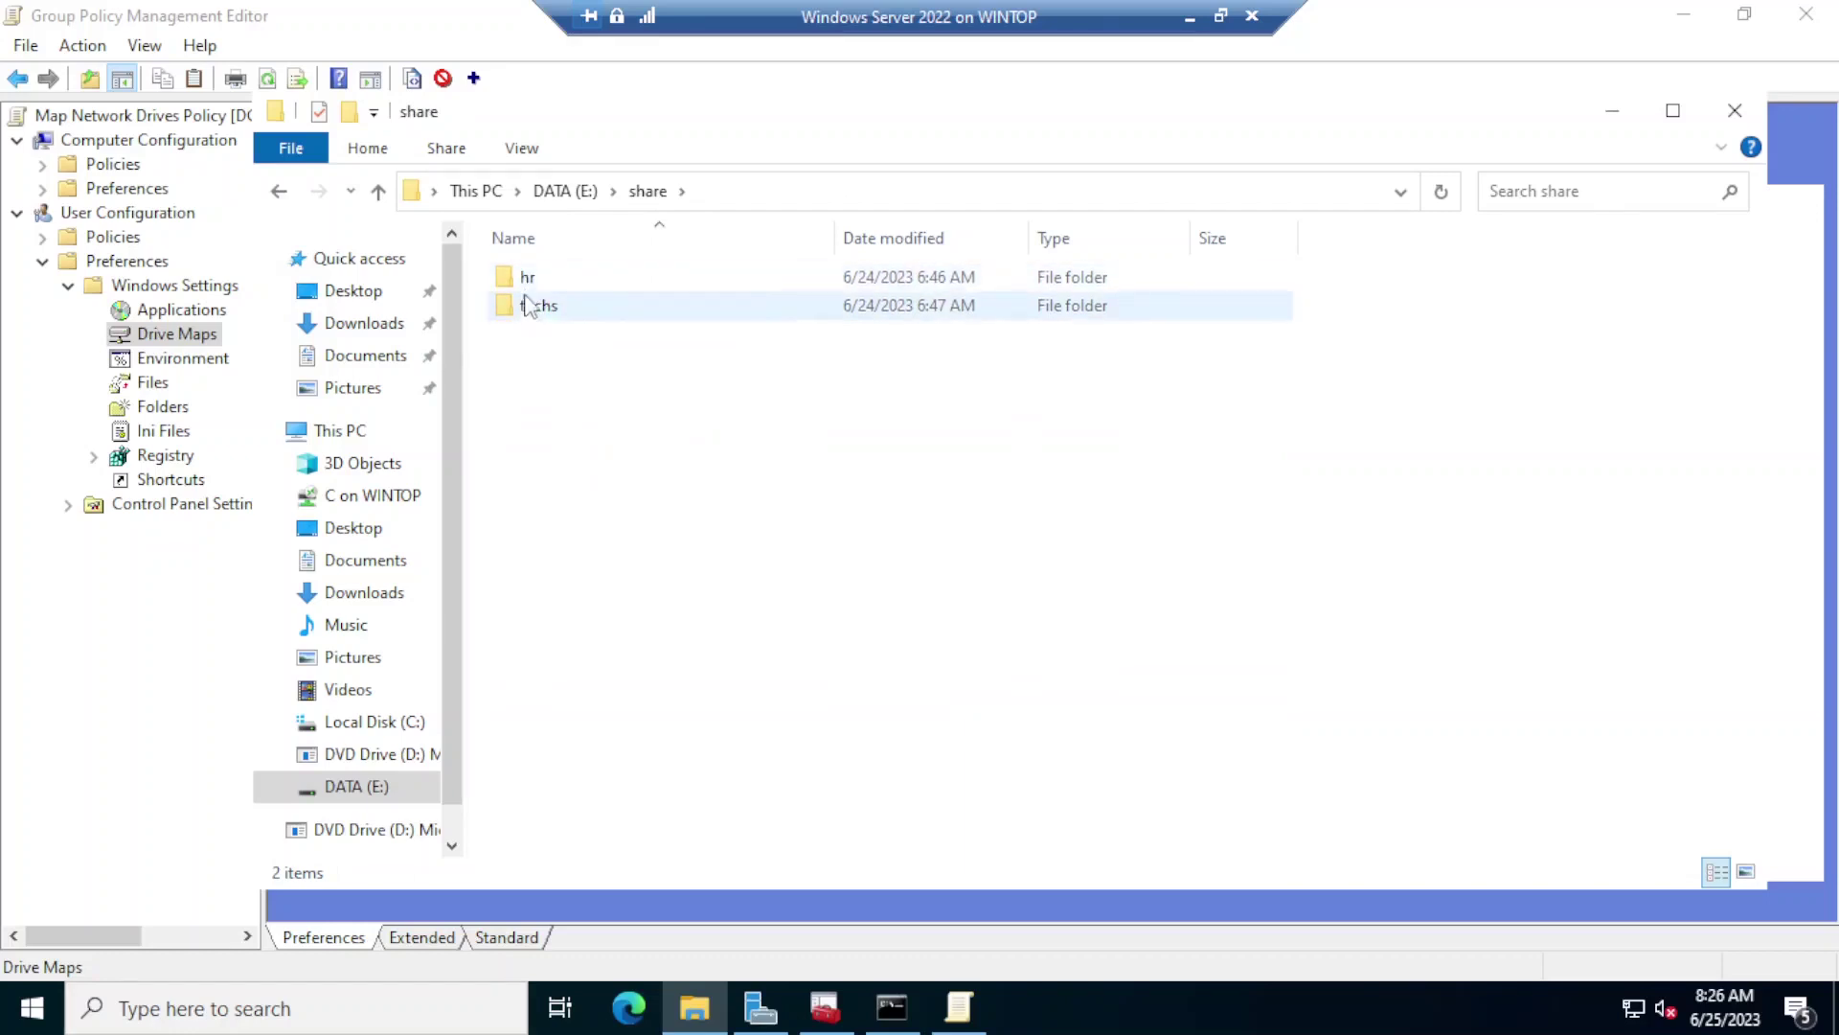
click(521, 279)
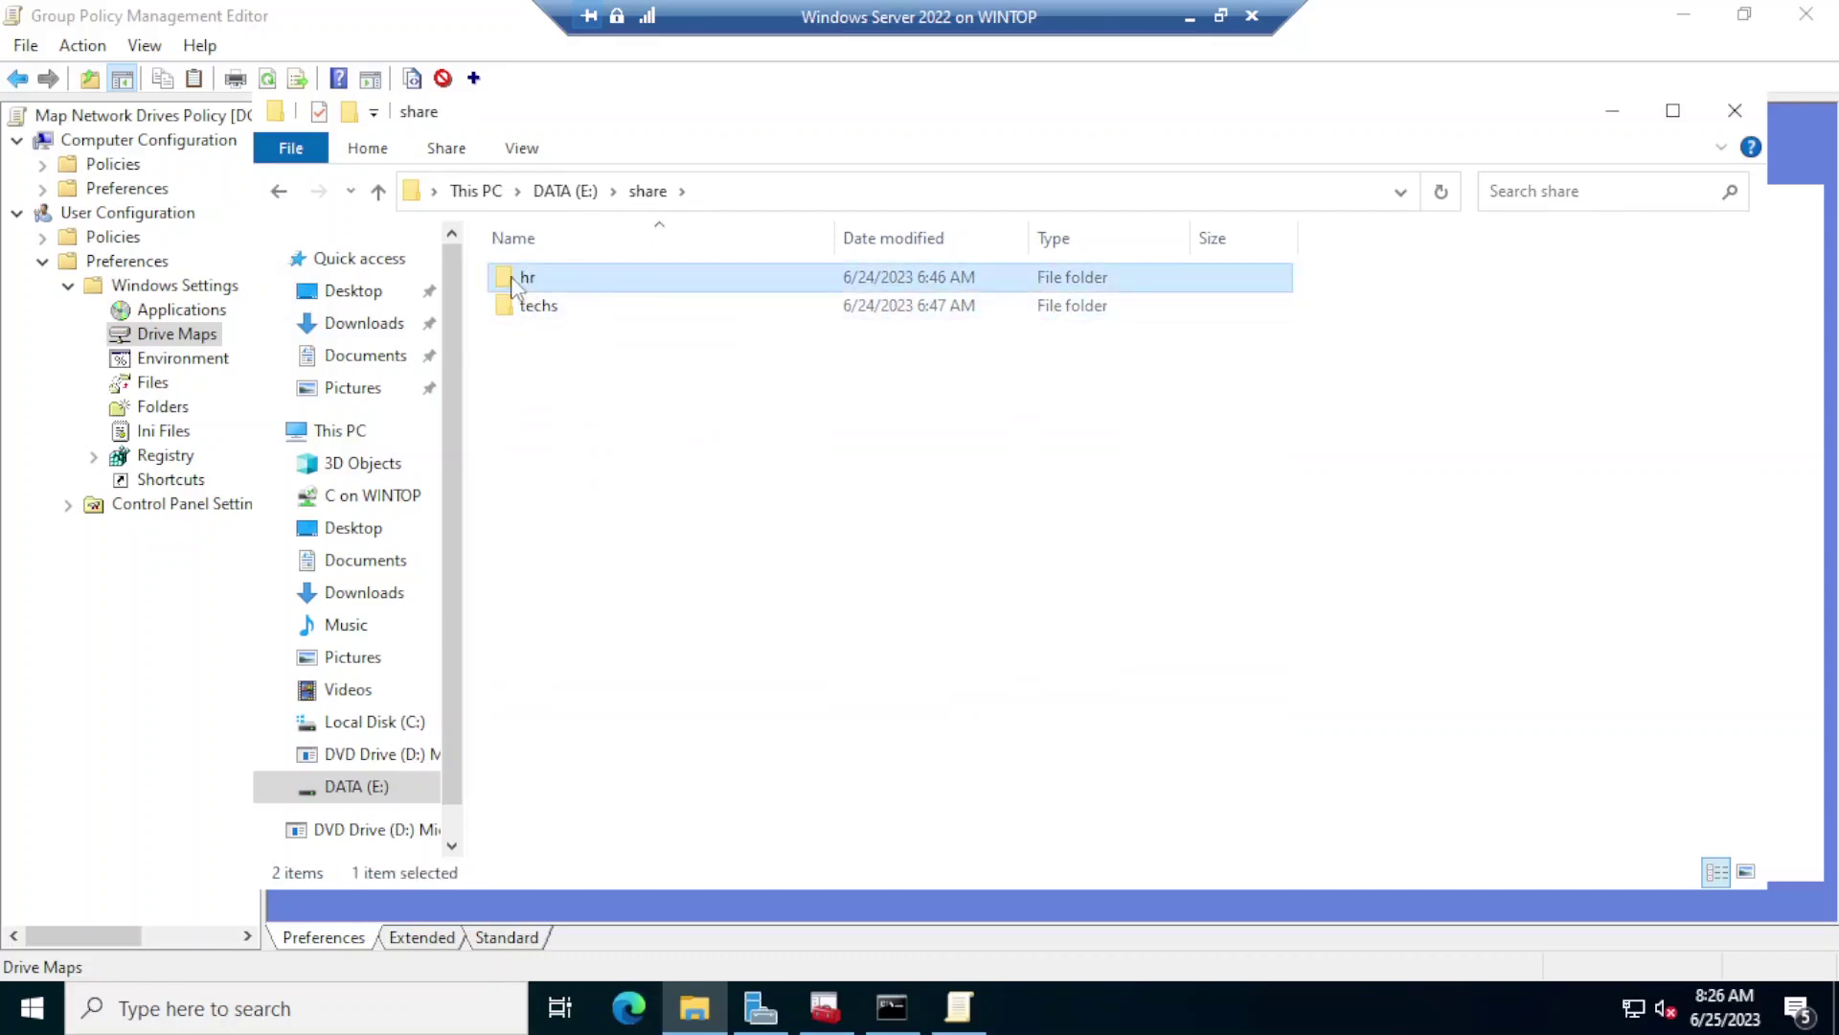
click(534, 305)
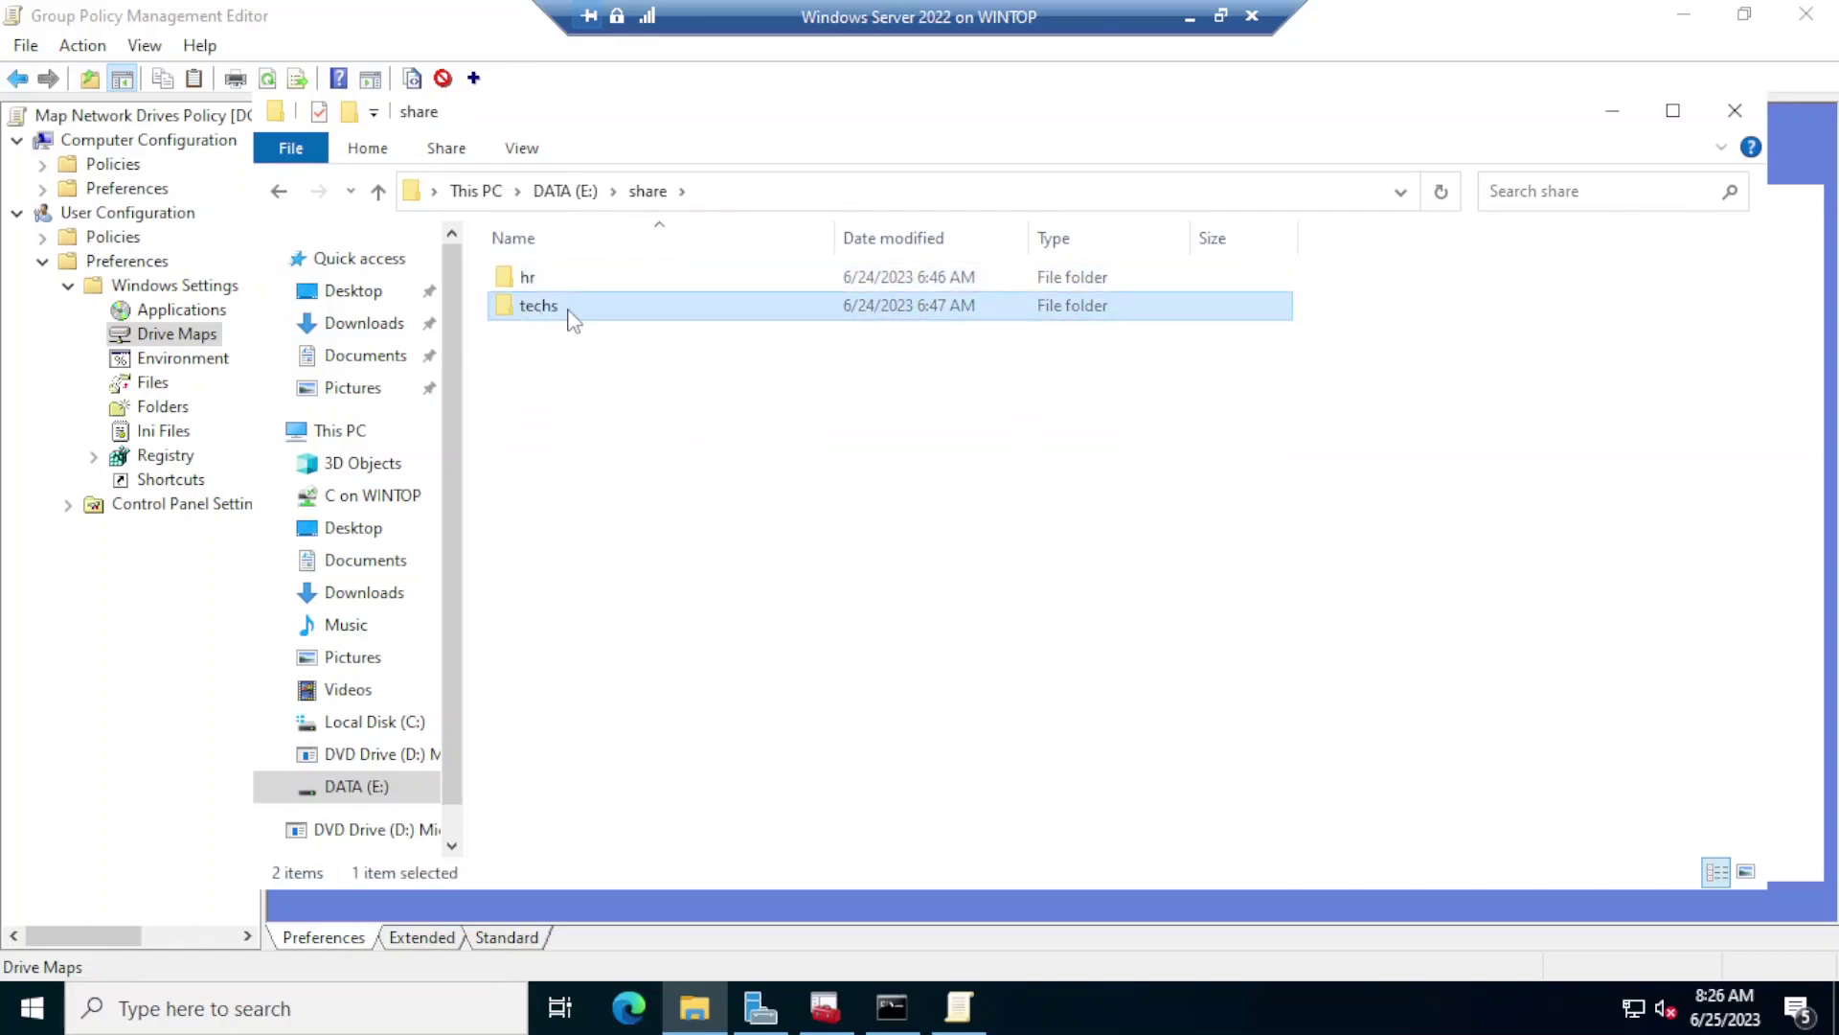
right_click(525, 288)
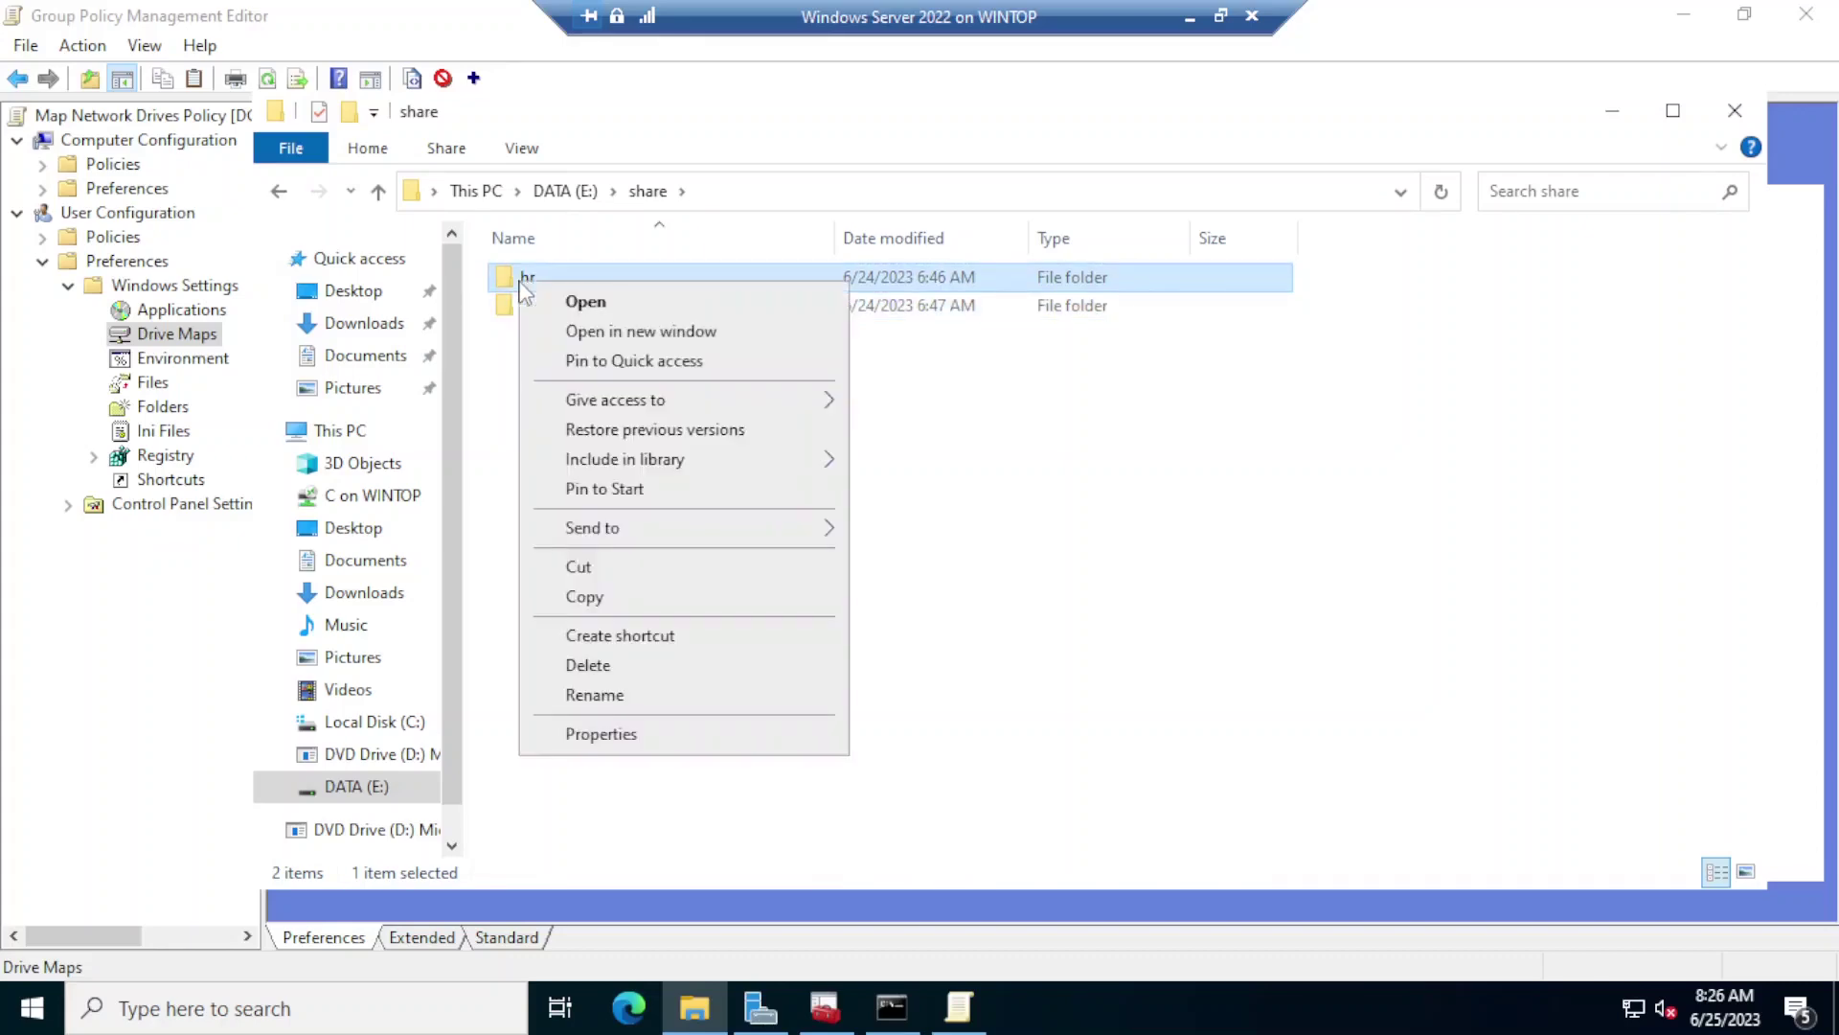
click(610, 737)
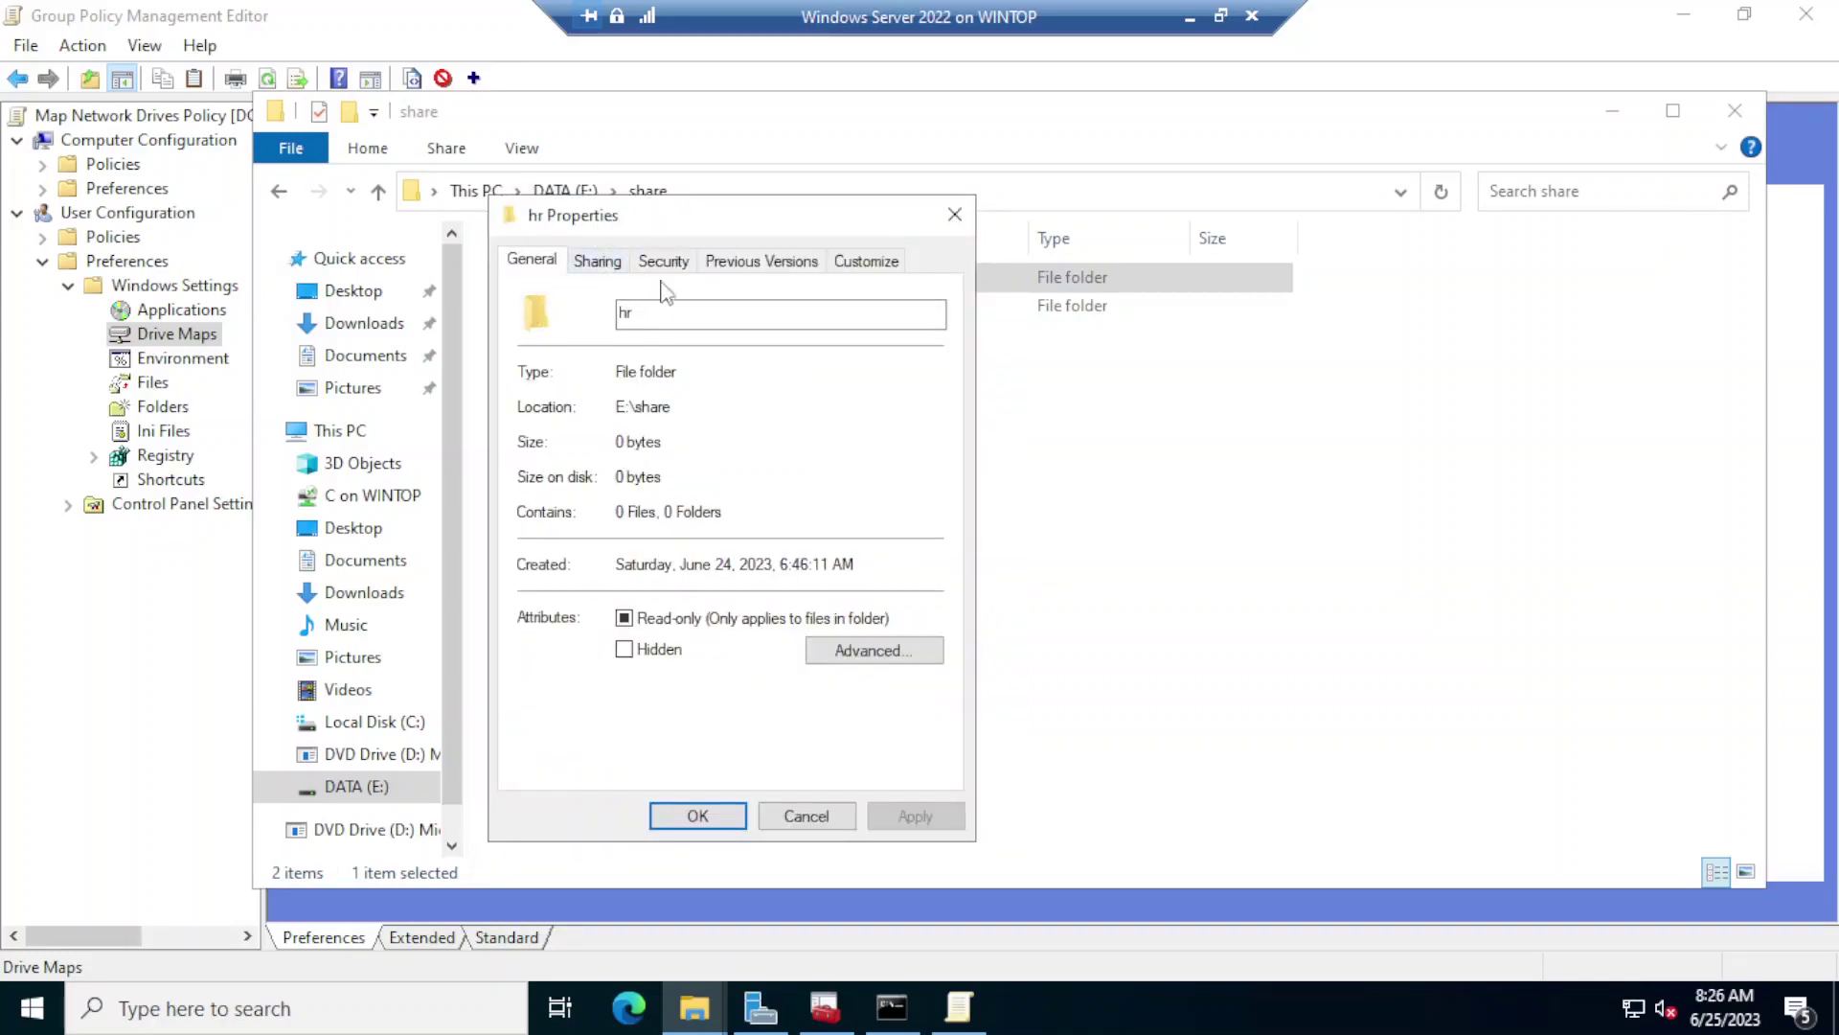
click(955, 214)
right_click(565, 278)
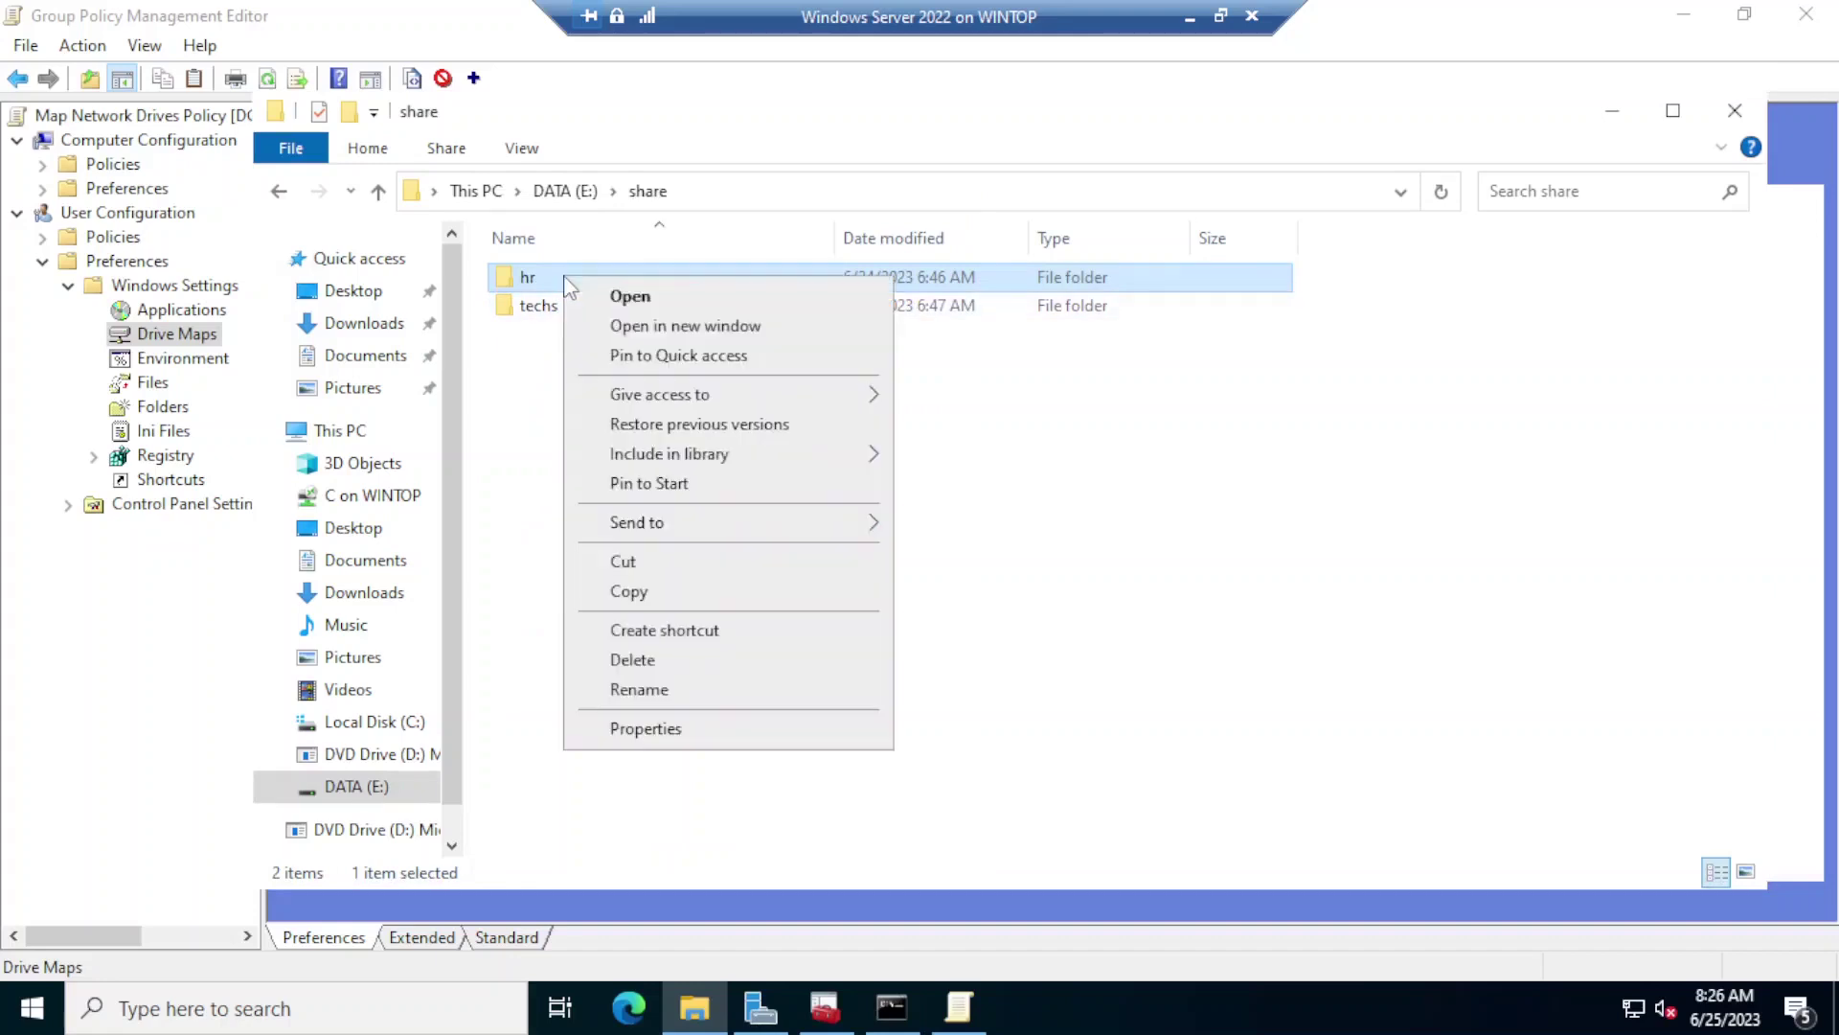
click(646, 729)
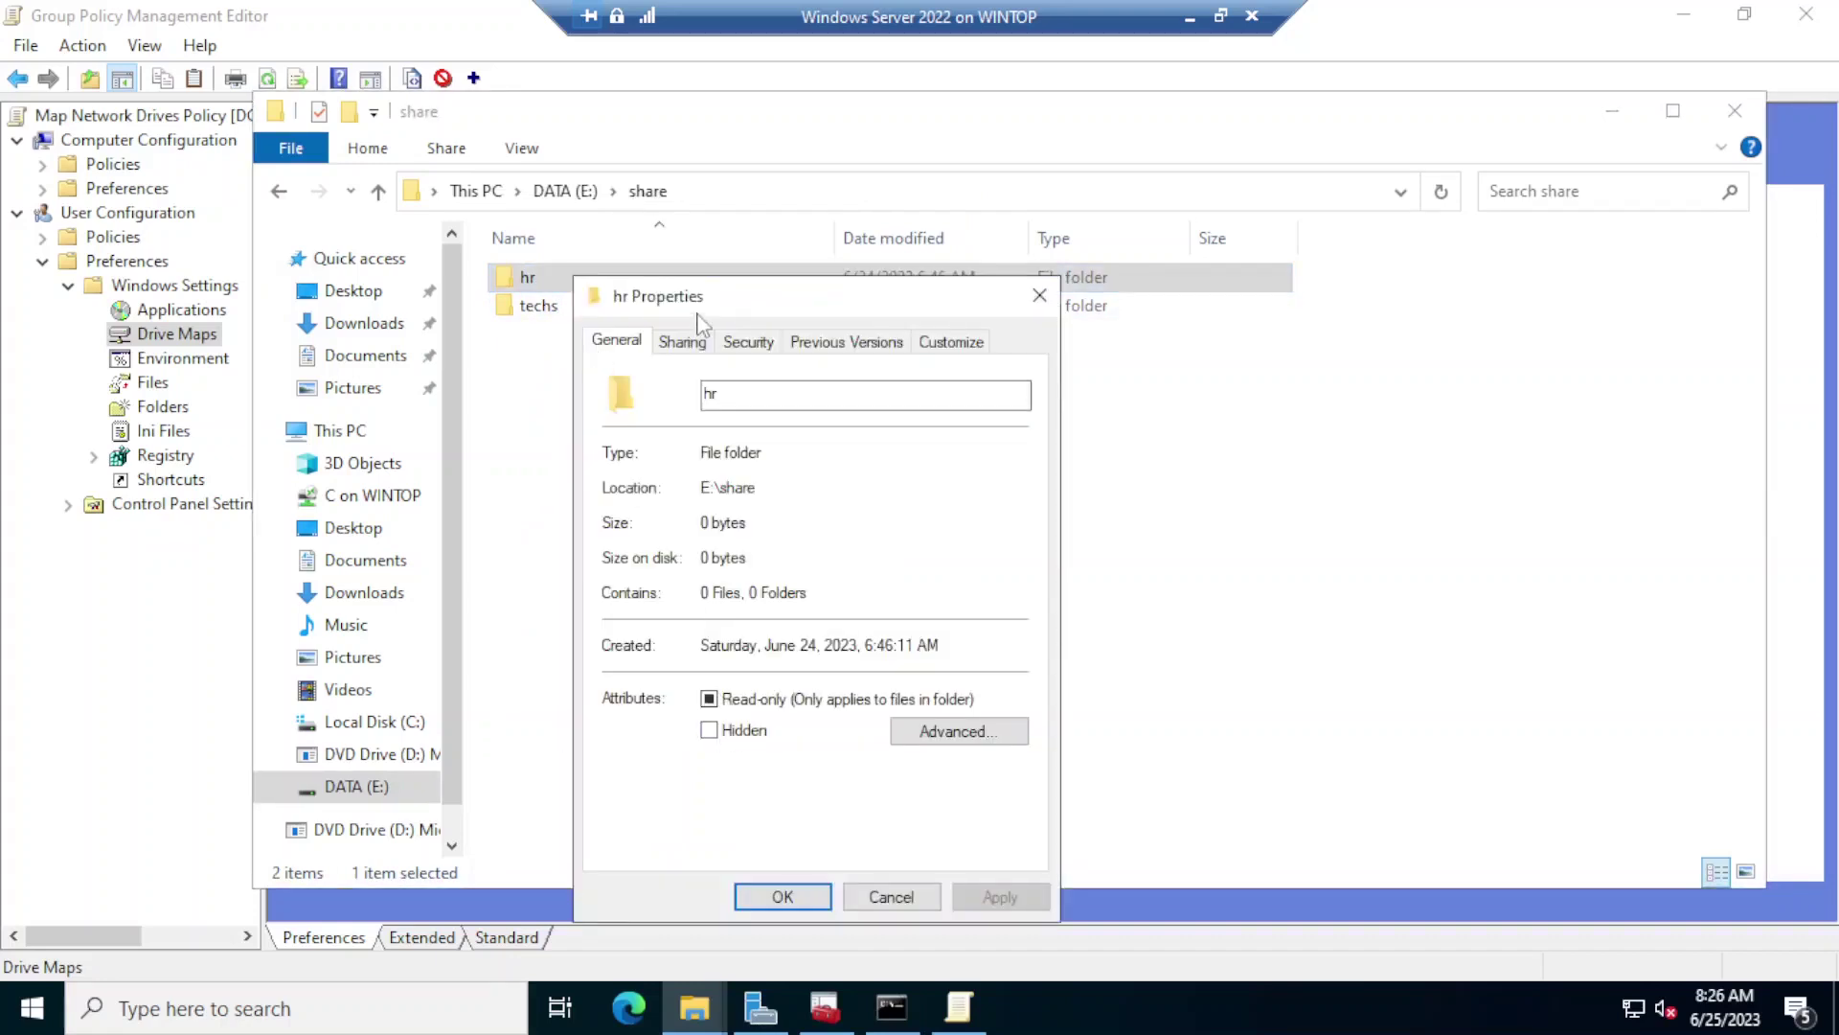
click(684, 341)
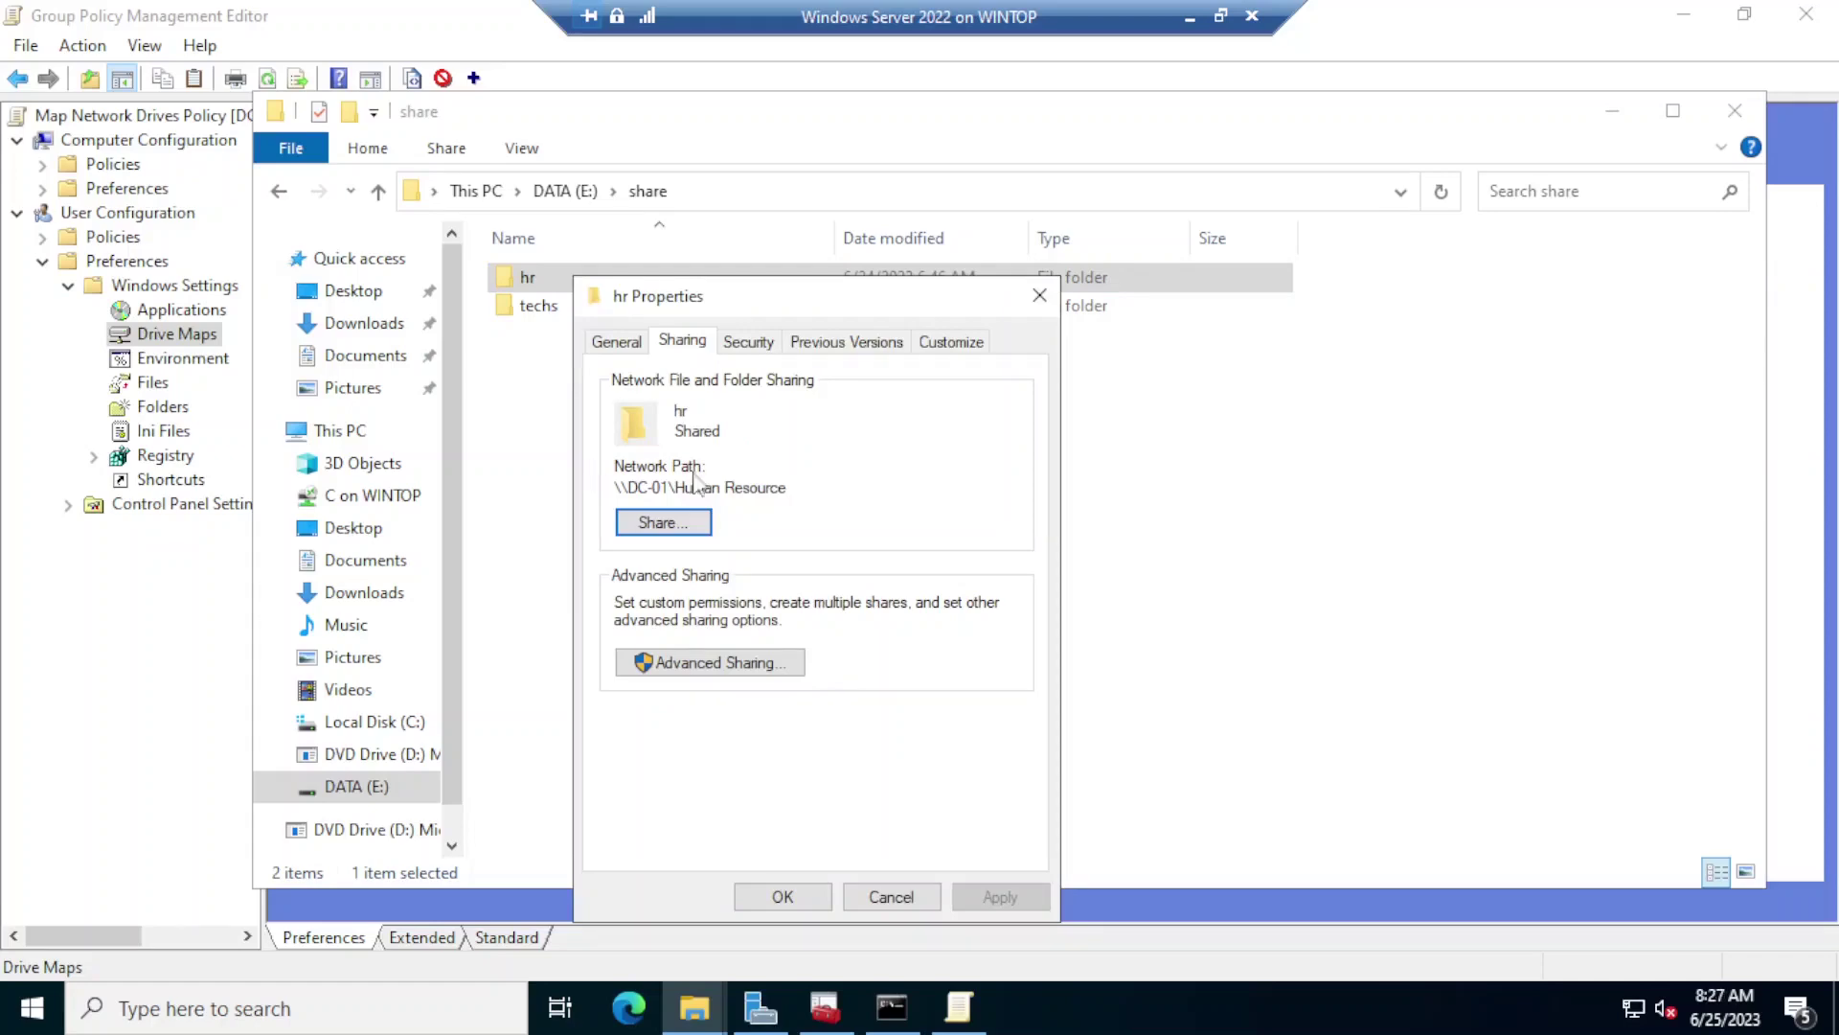
click(783, 896)
click(1612, 111)
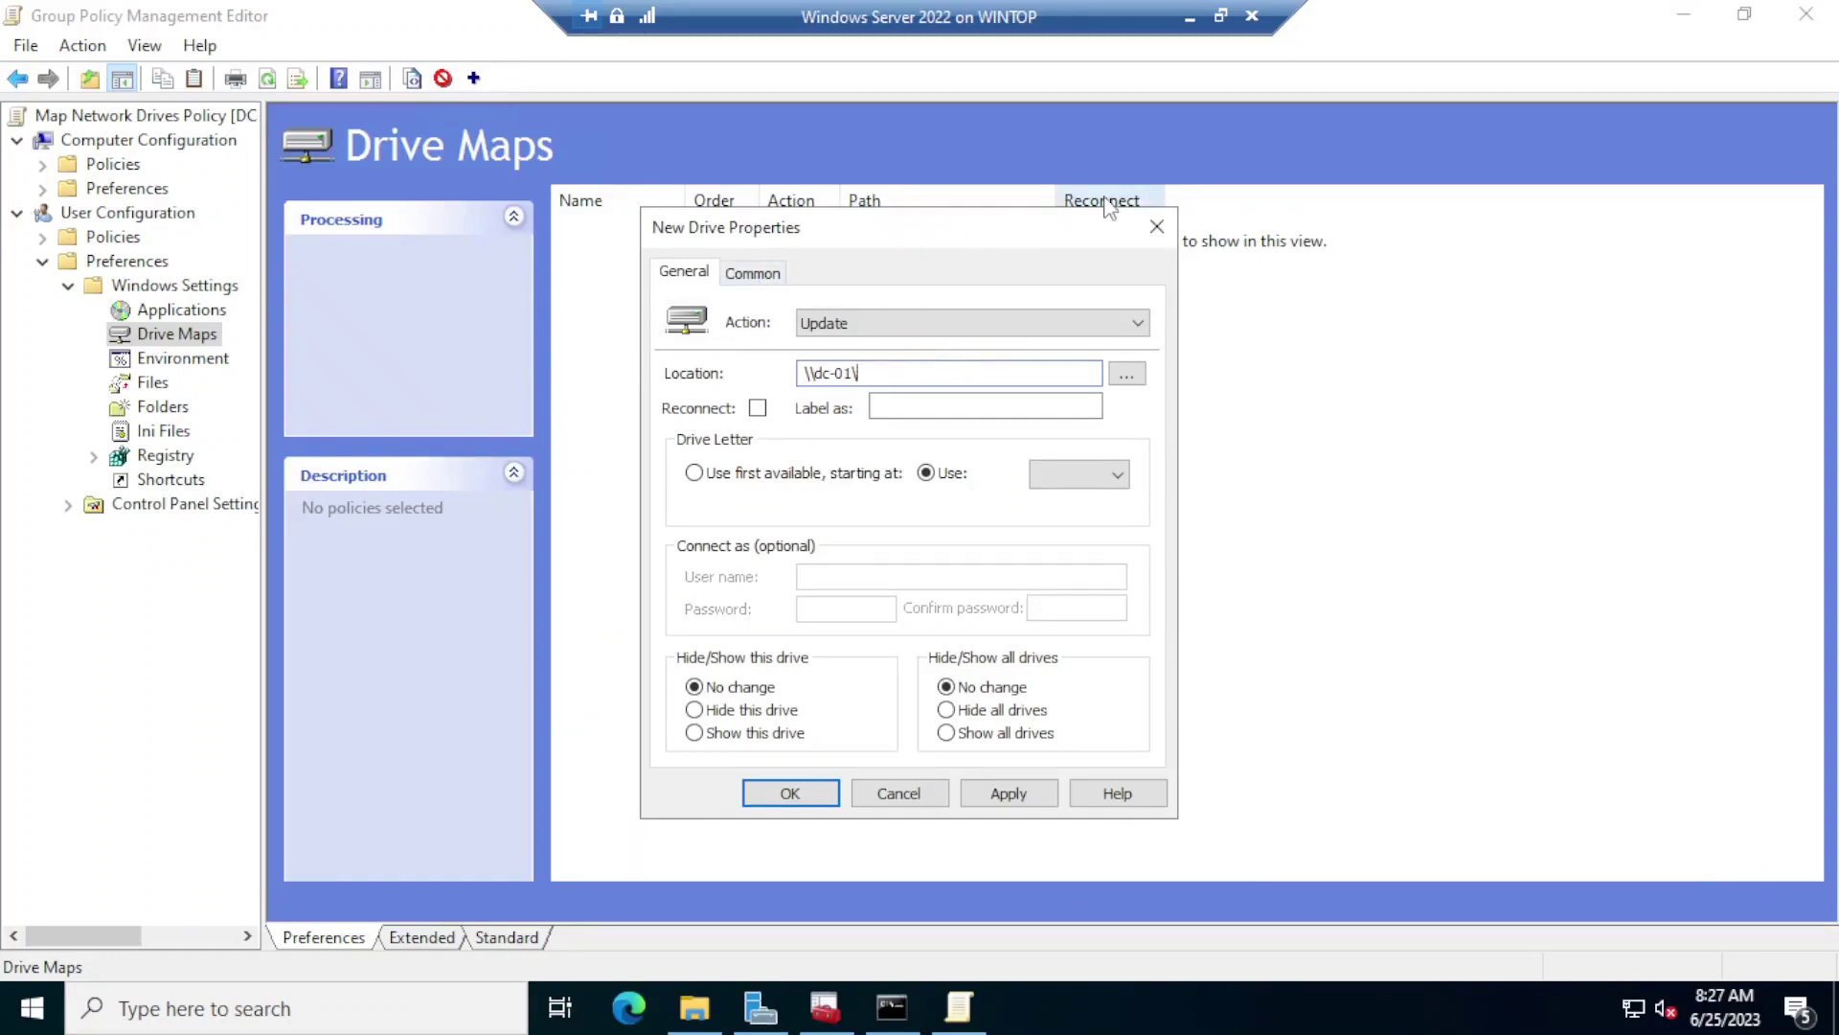
- Save the new drive map with location \\dc-01\human resource, Reconnect enabled, label Human Resource and drive letter V
text(human resource)
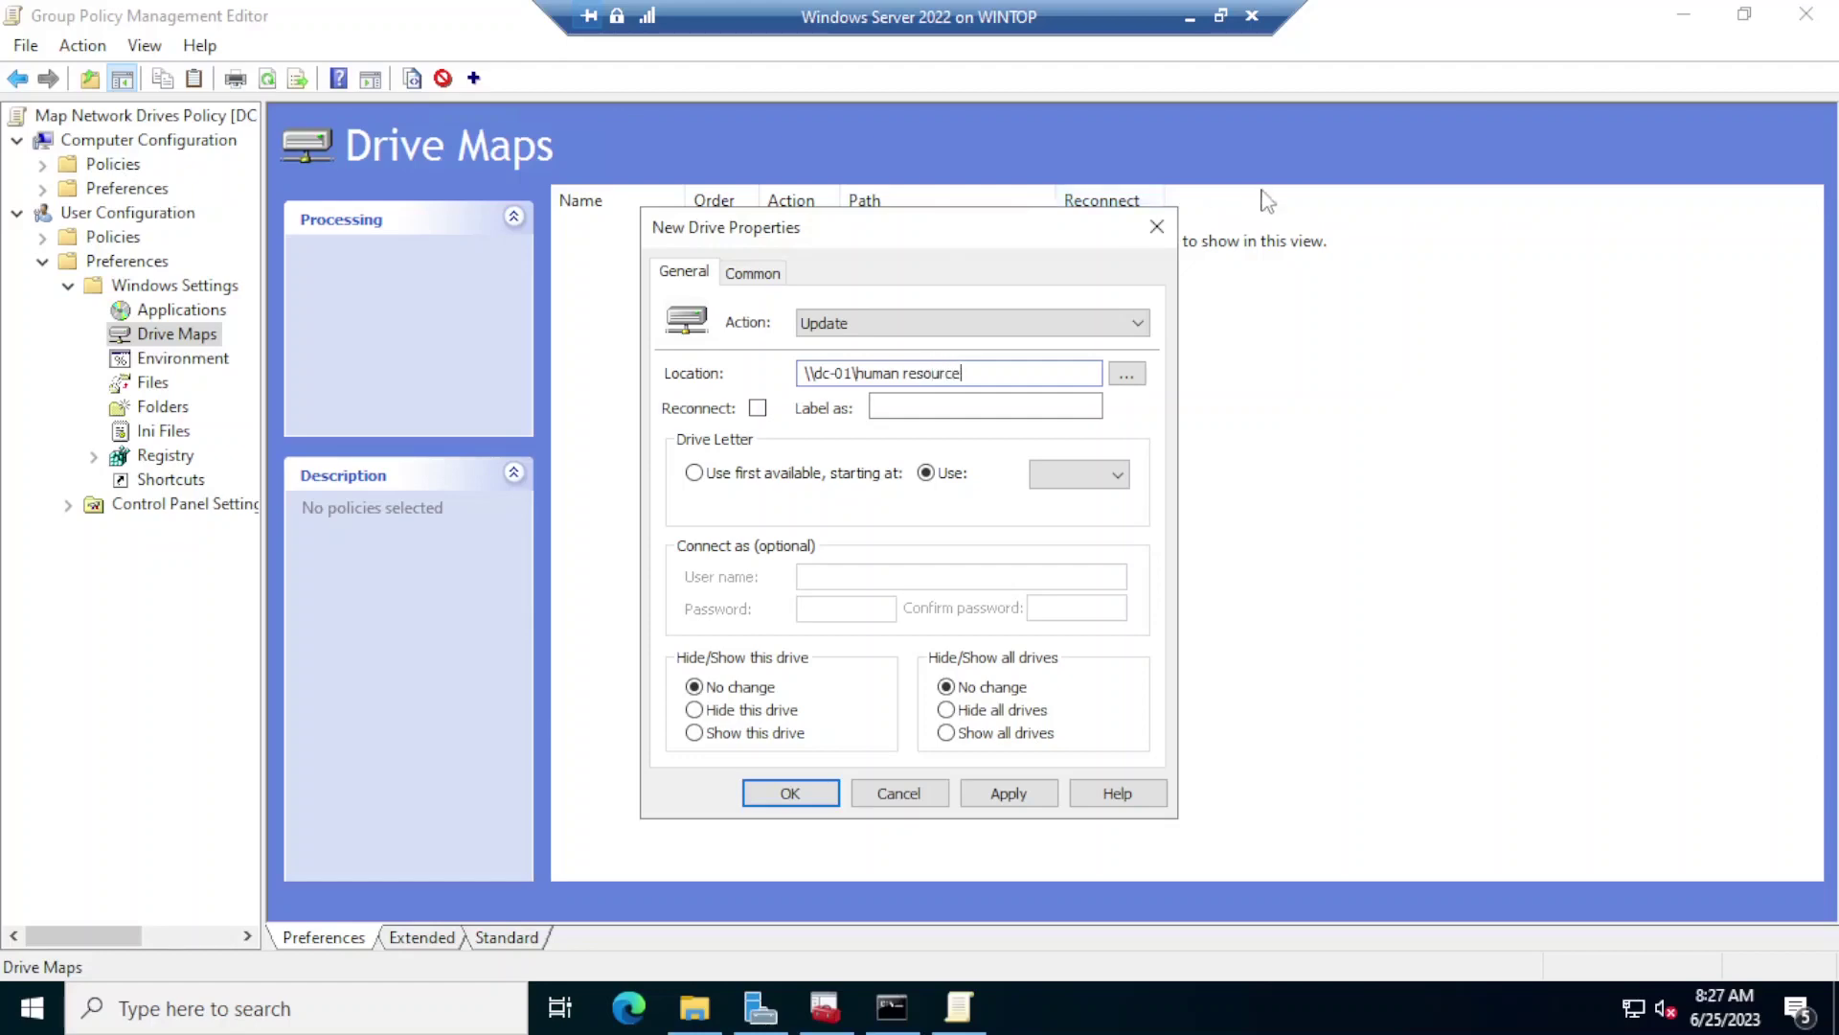
click(758, 408)
click(920, 406)
text(Human Resource)
click(1089, 477)
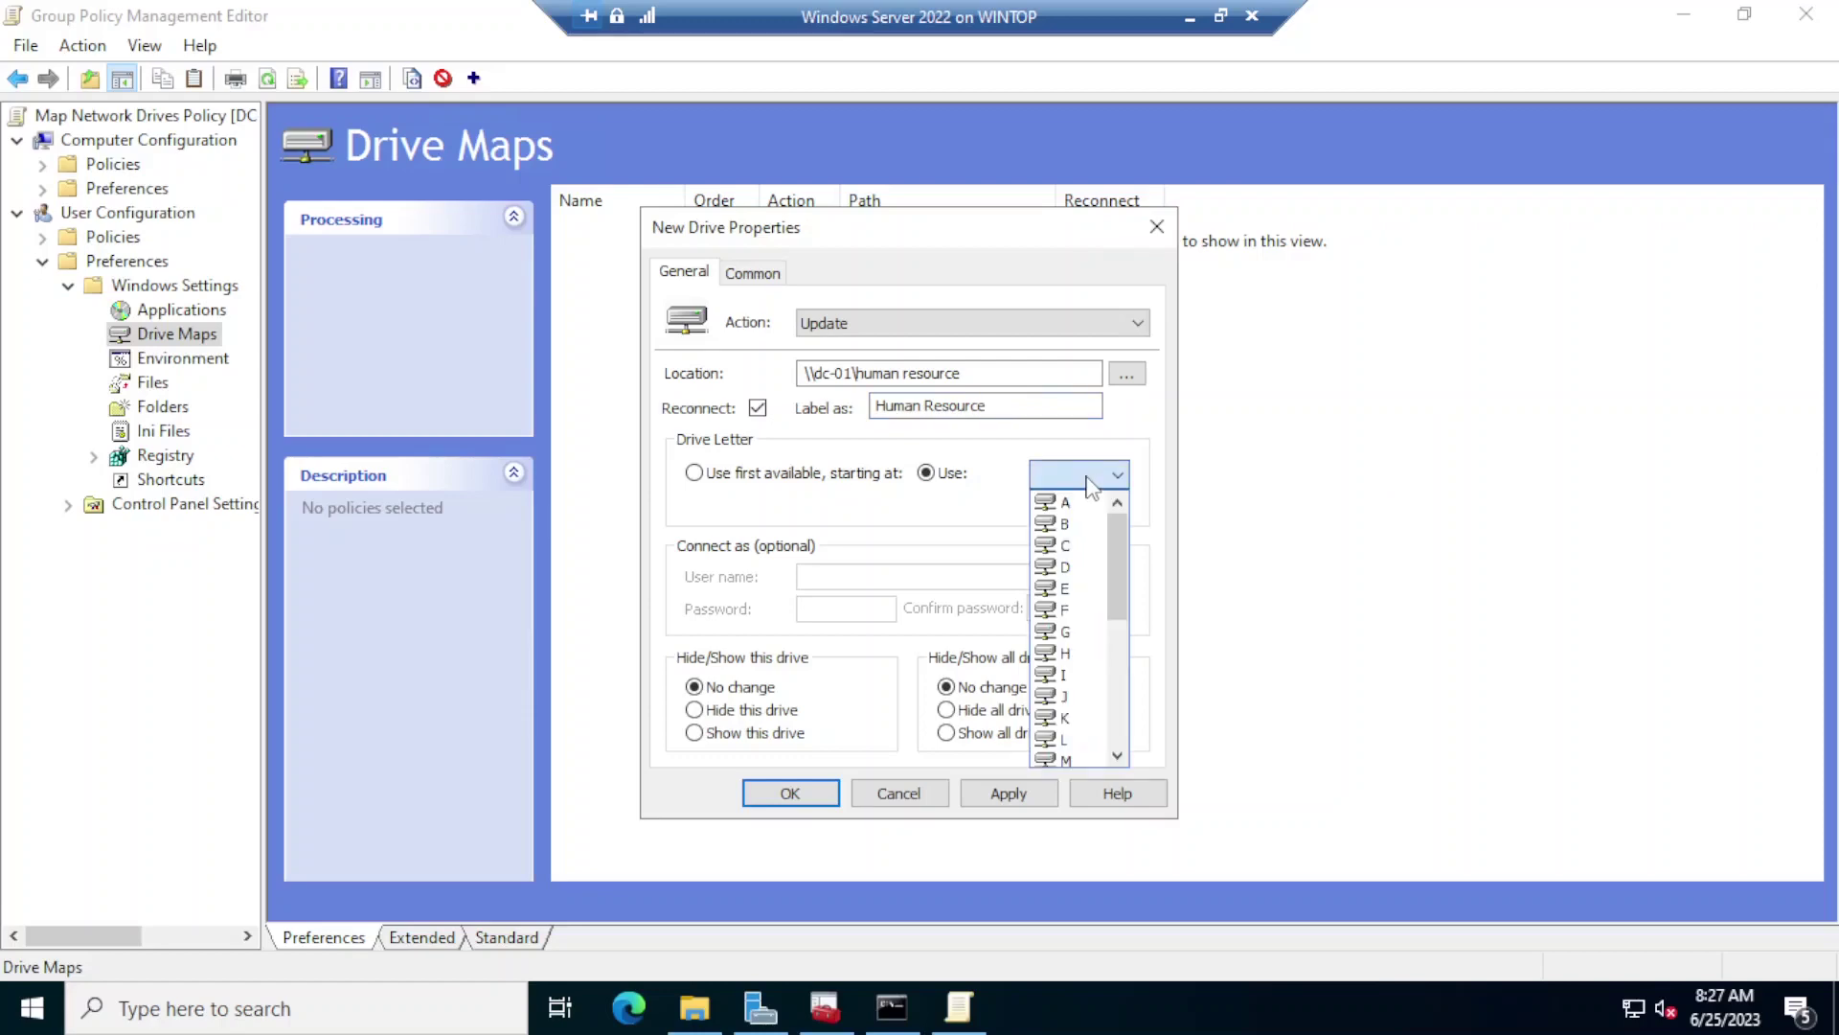
scroll(1080, 651, down, 5)
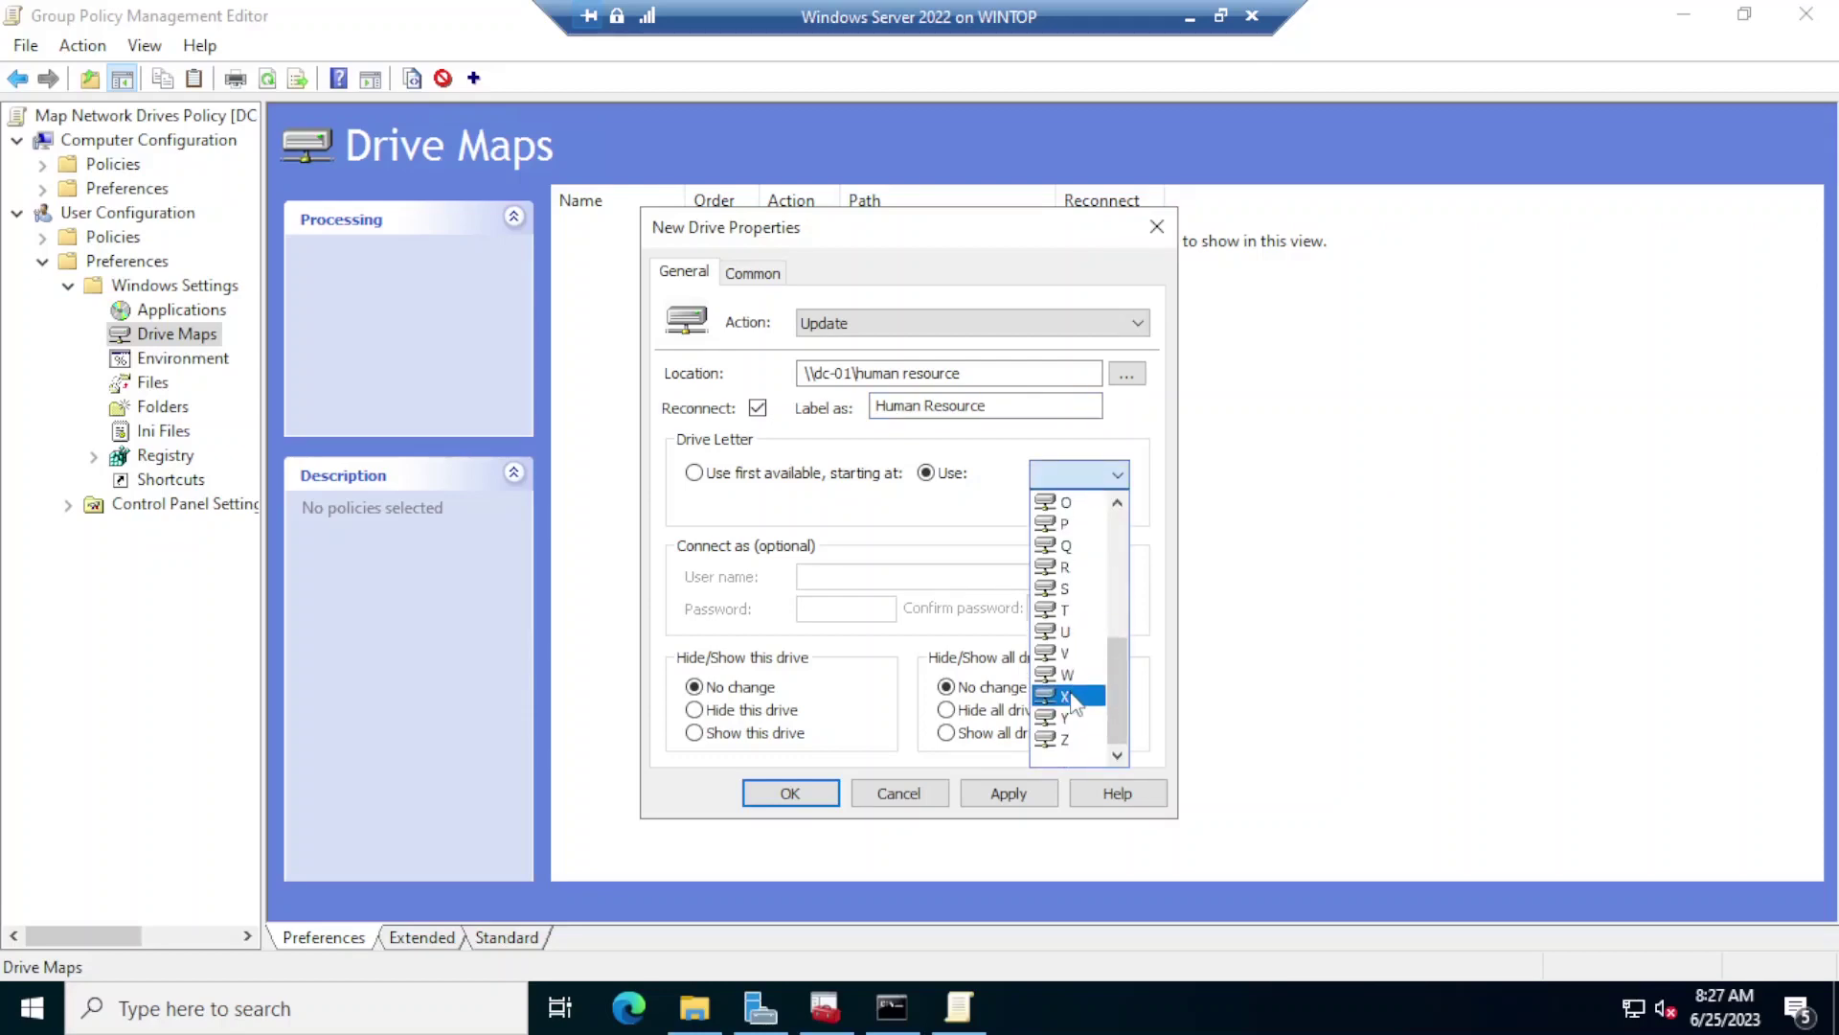
click(1066, 655)
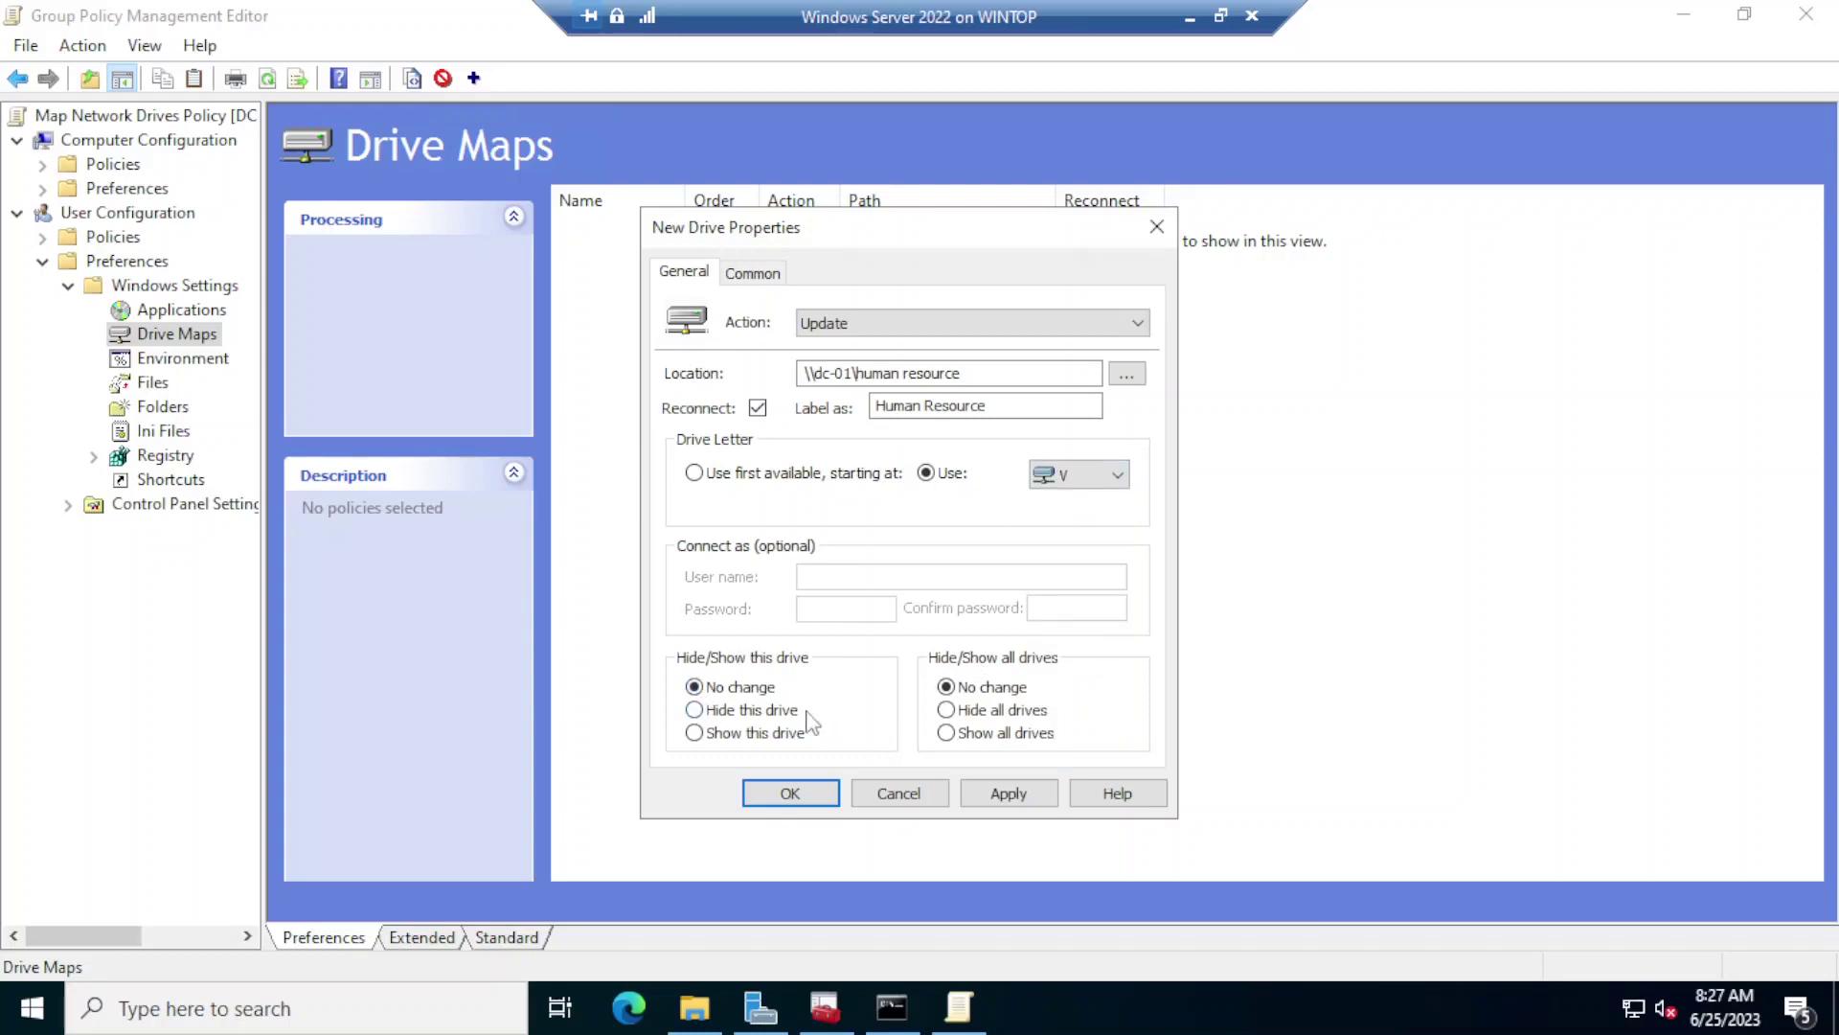
click(1009, 791)
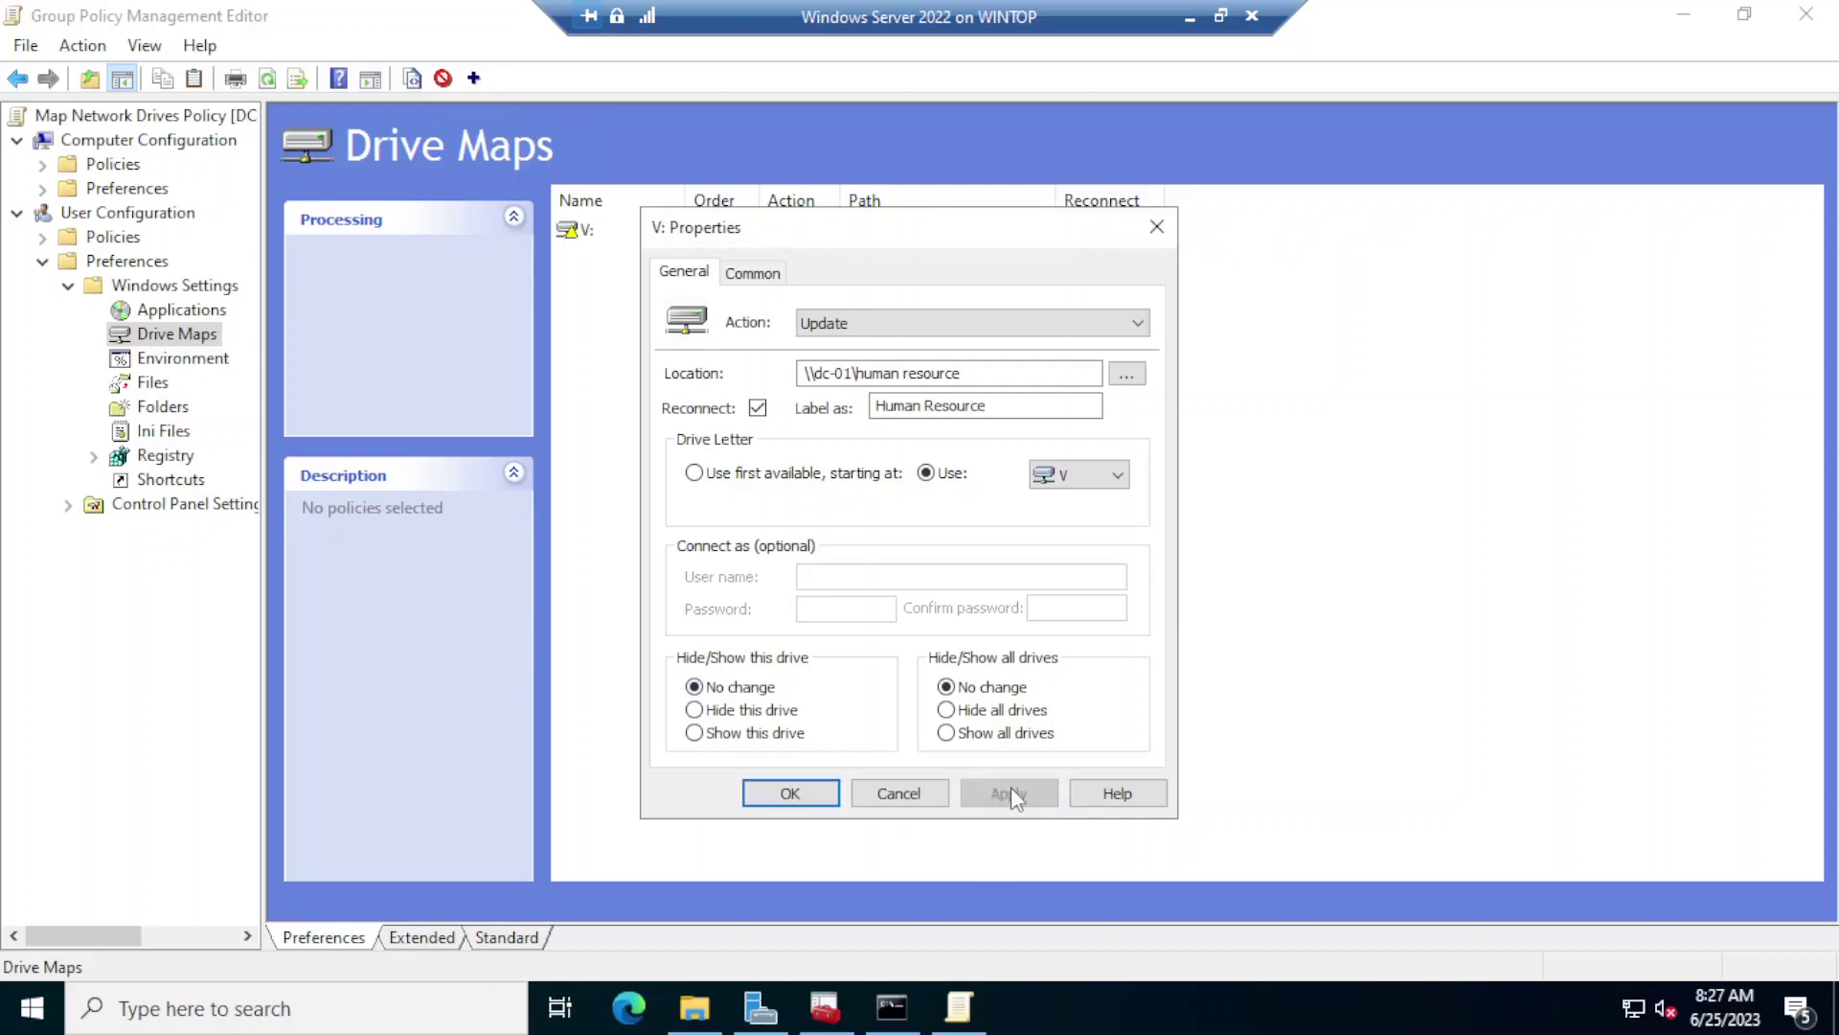
click(797, 792)
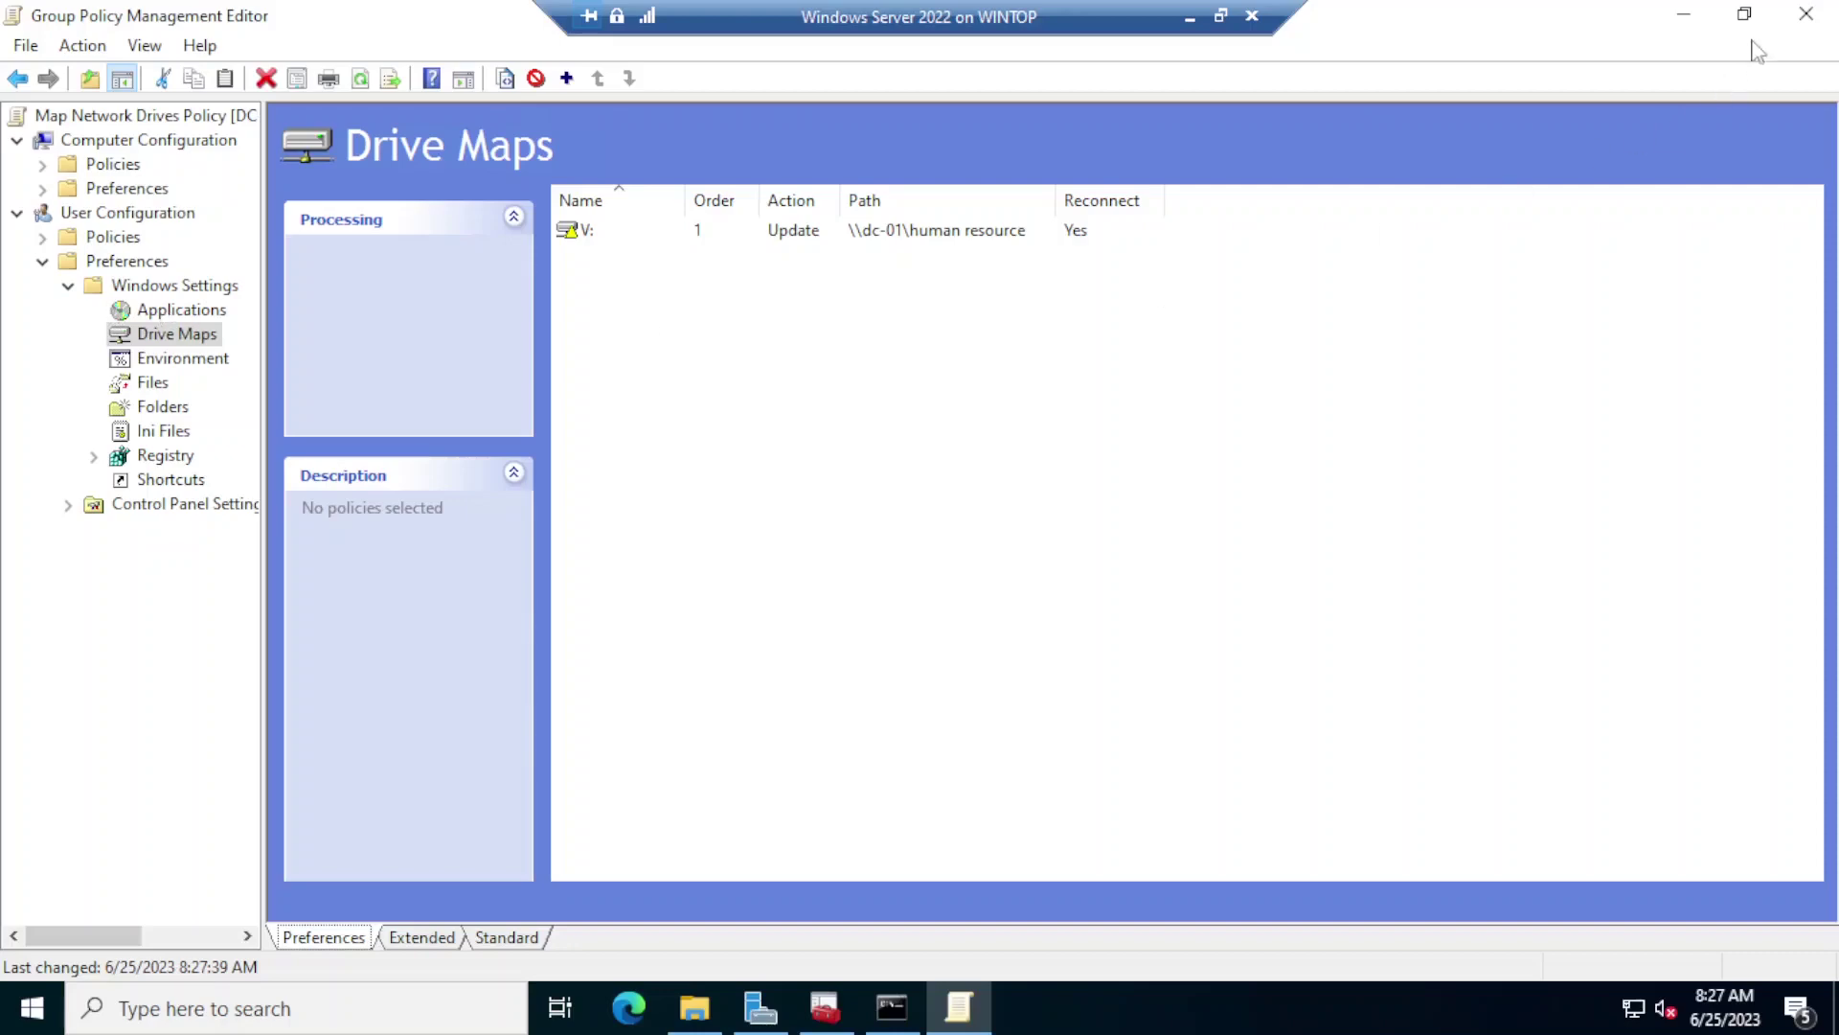
- Close the policy editor and link the existing Map Network Drives Policy to the homenet.local domain
click(1805, 14)
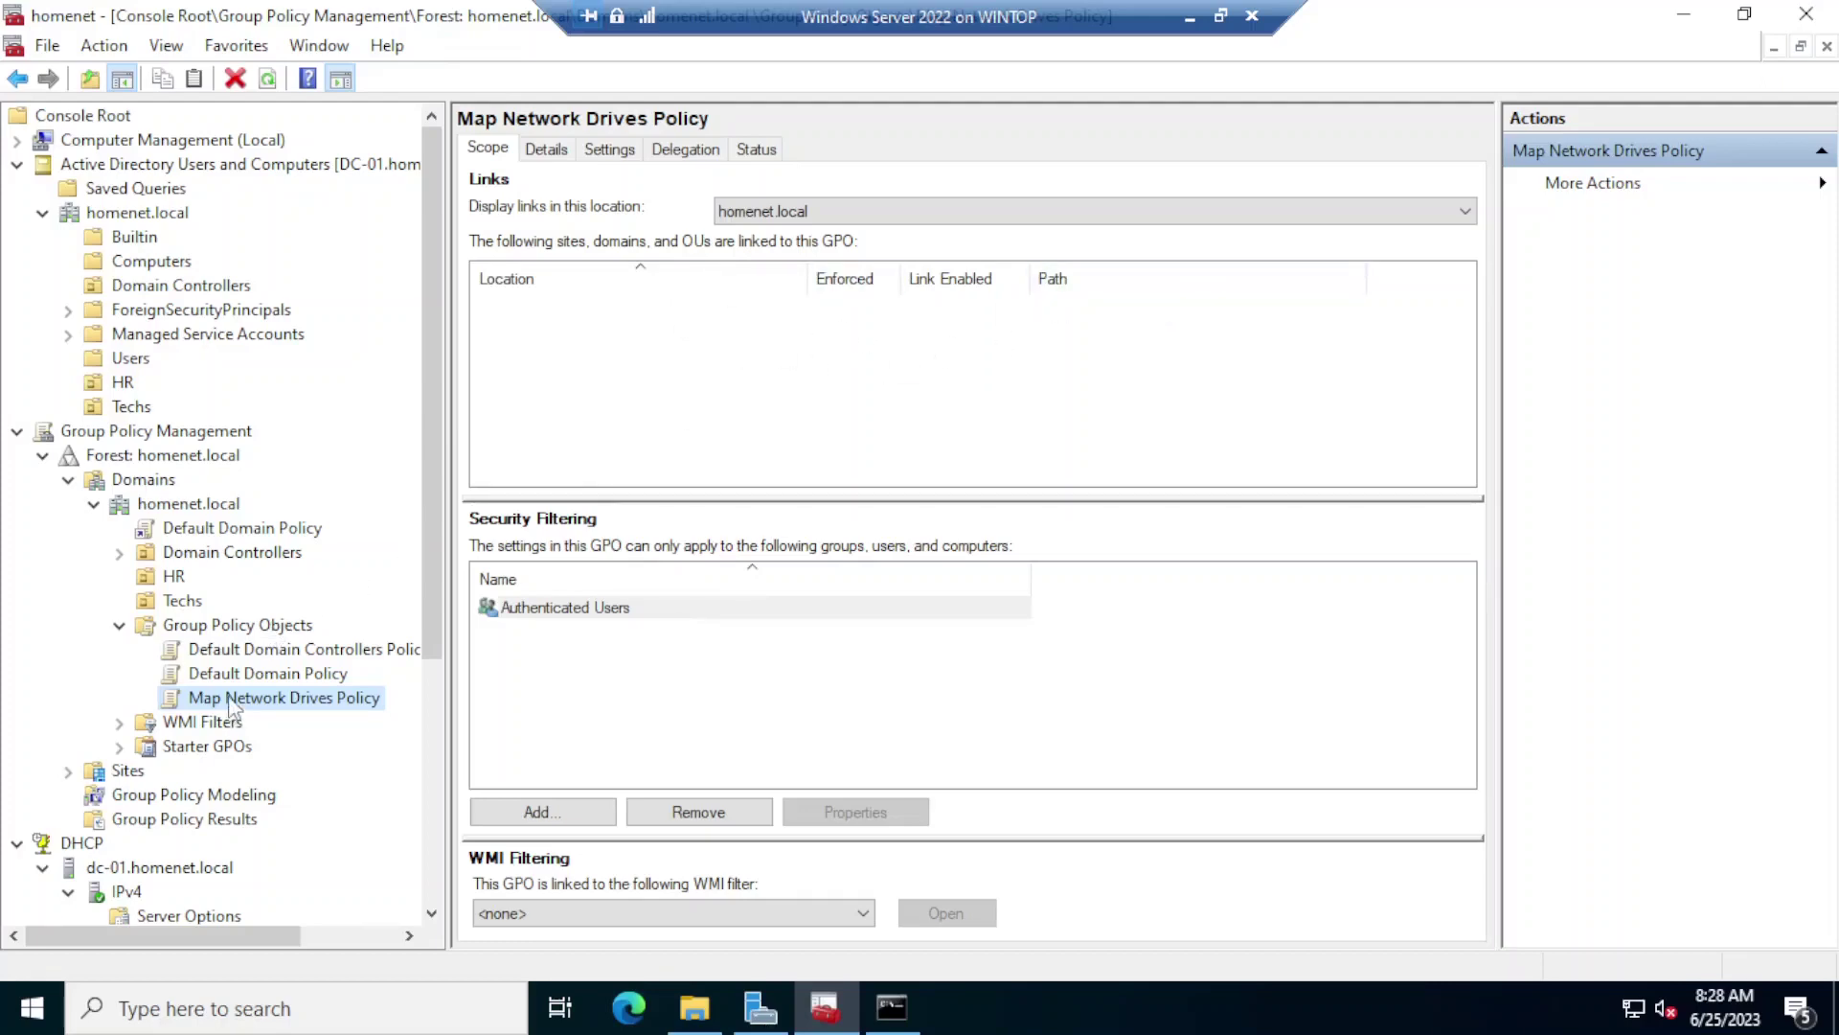
click(189, 508)
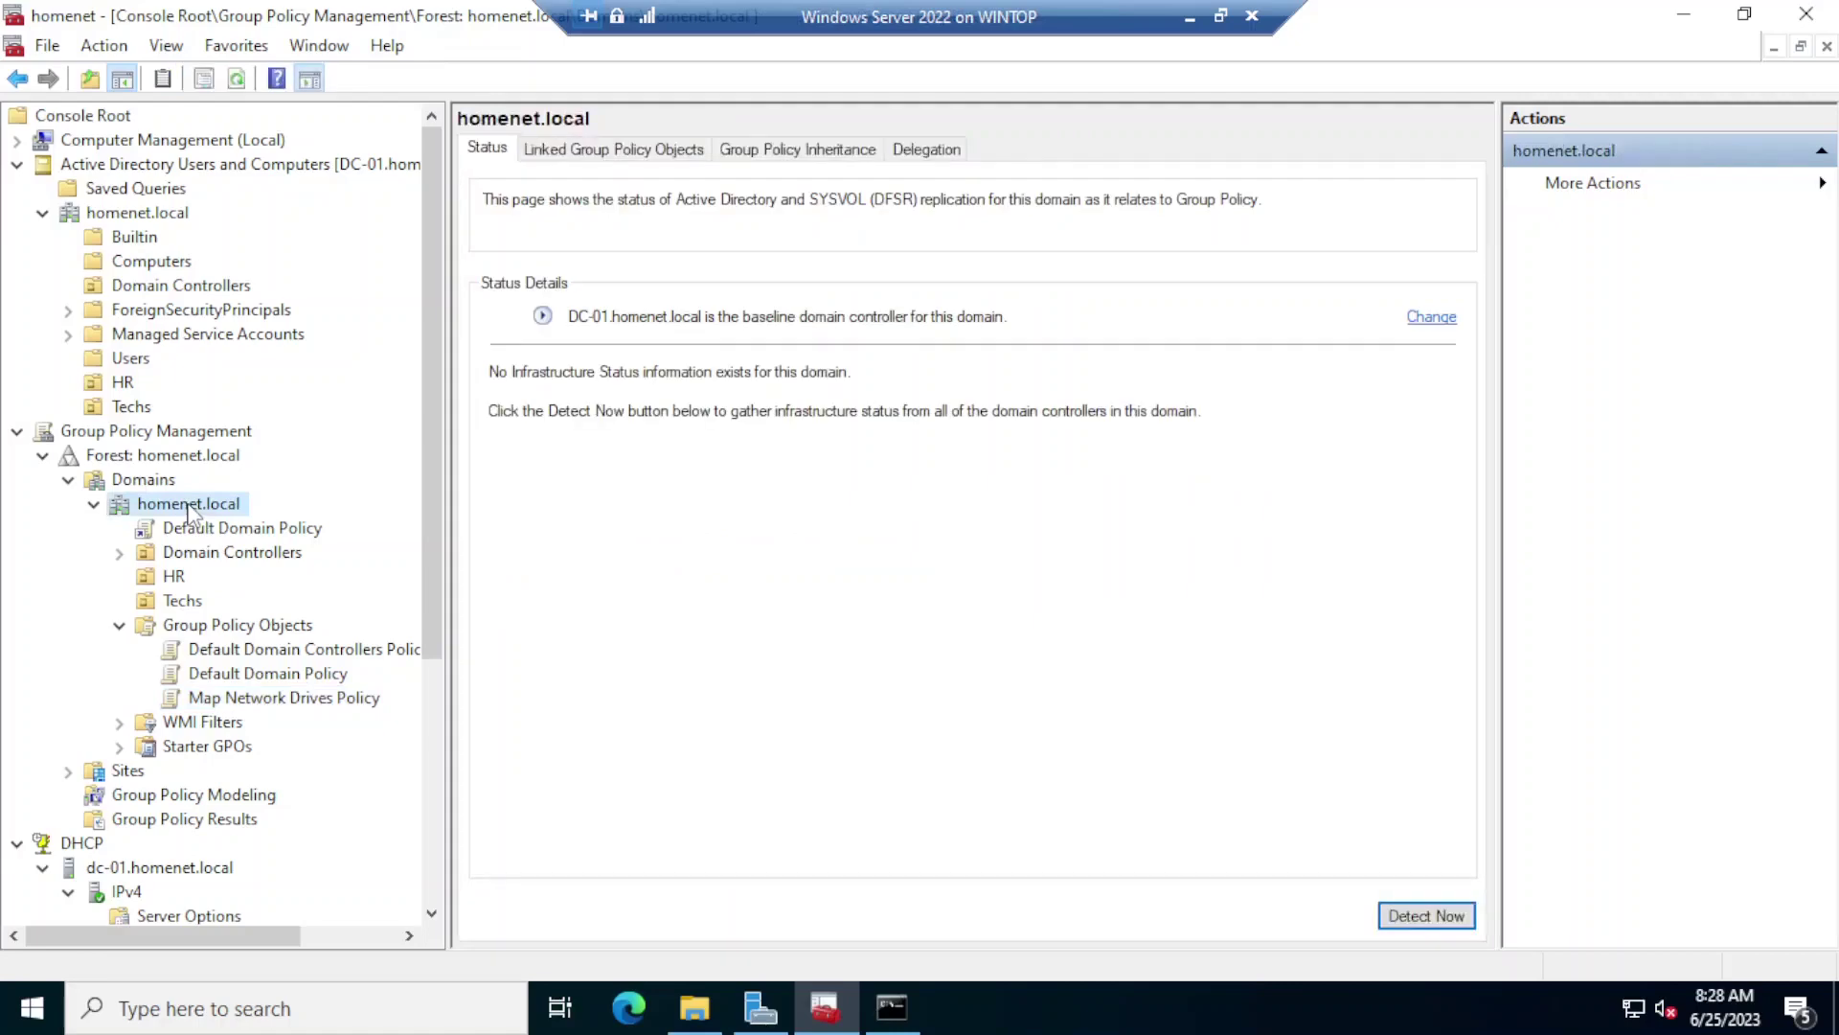
right_click(199, 507)
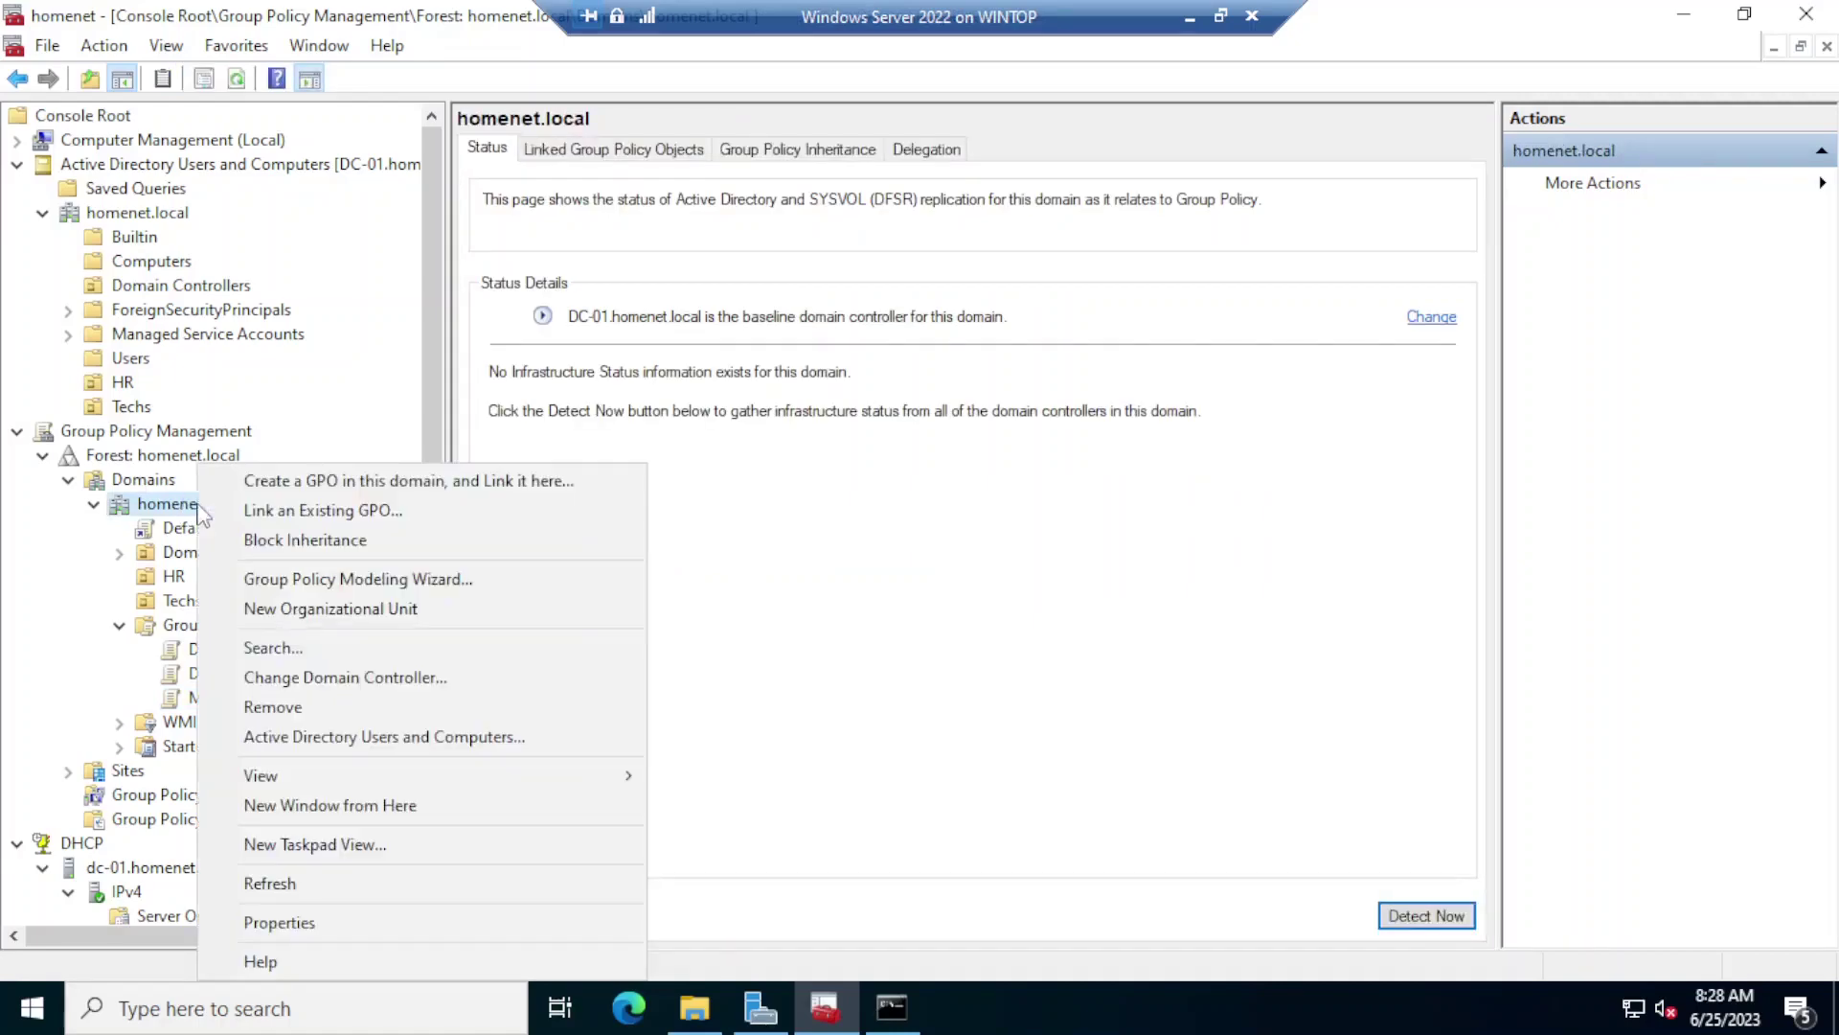
click(354, 512)
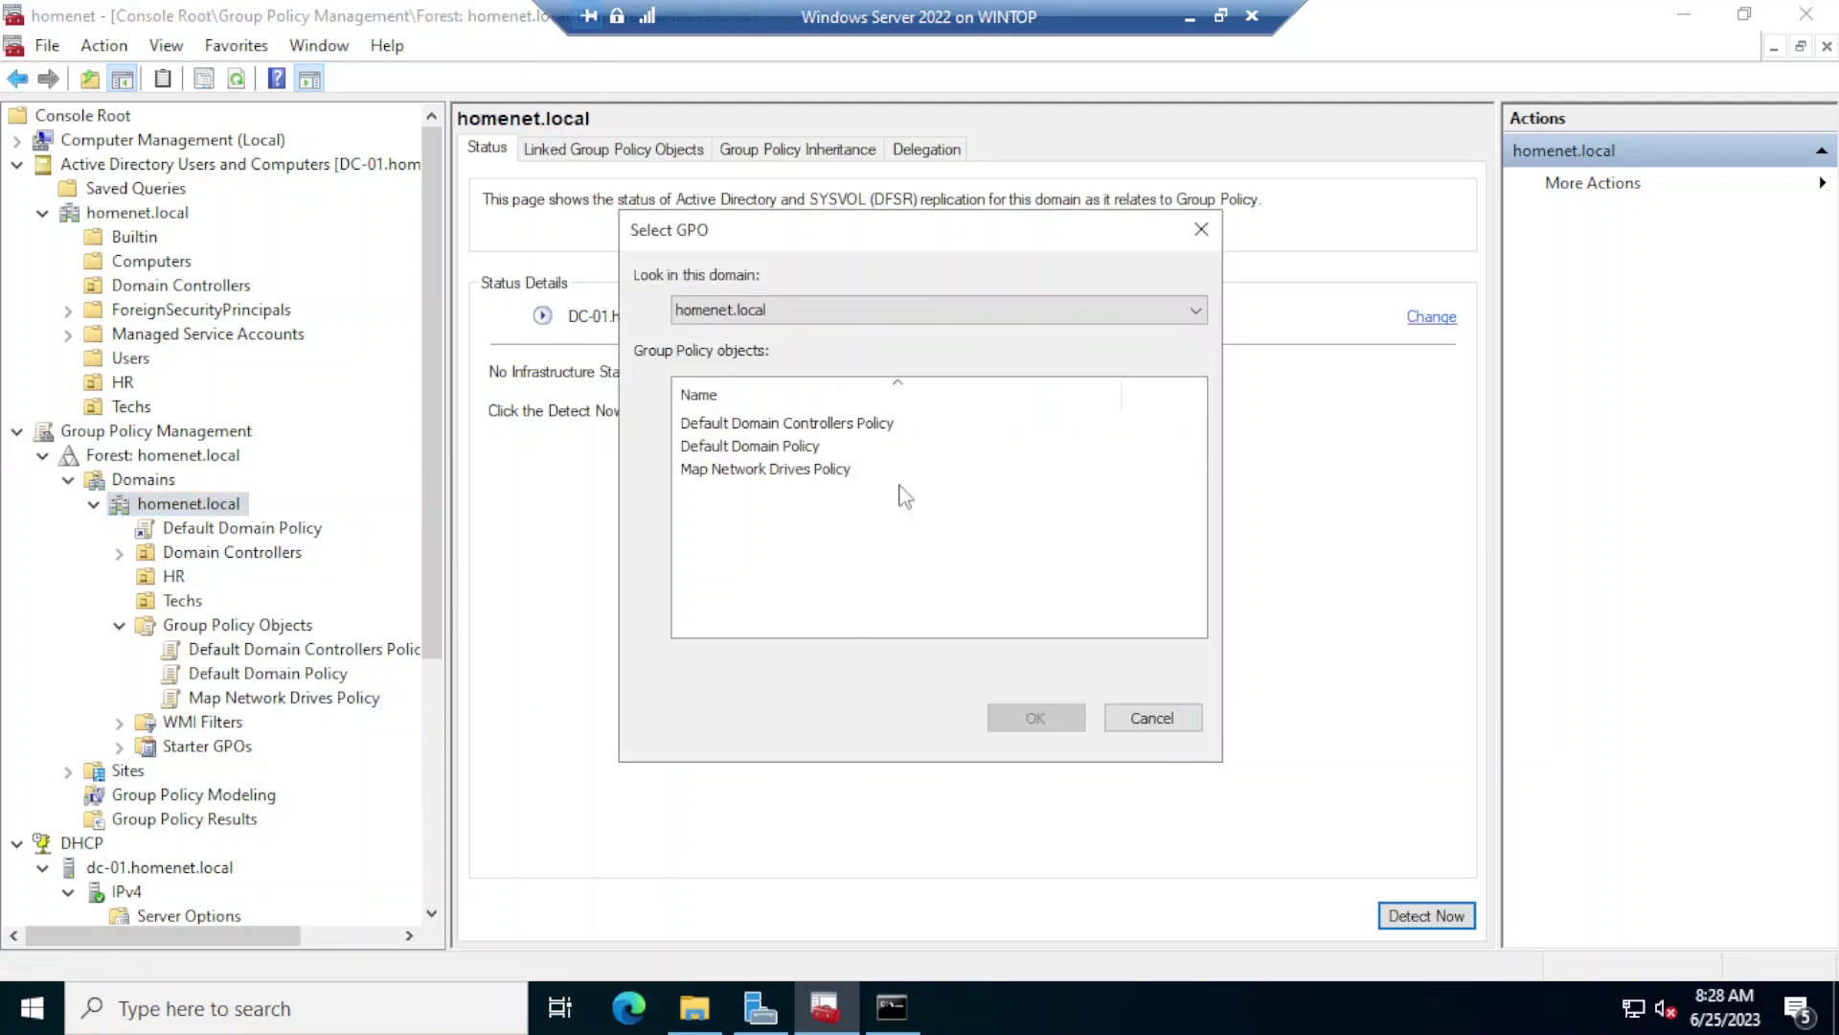
click(742, 471)
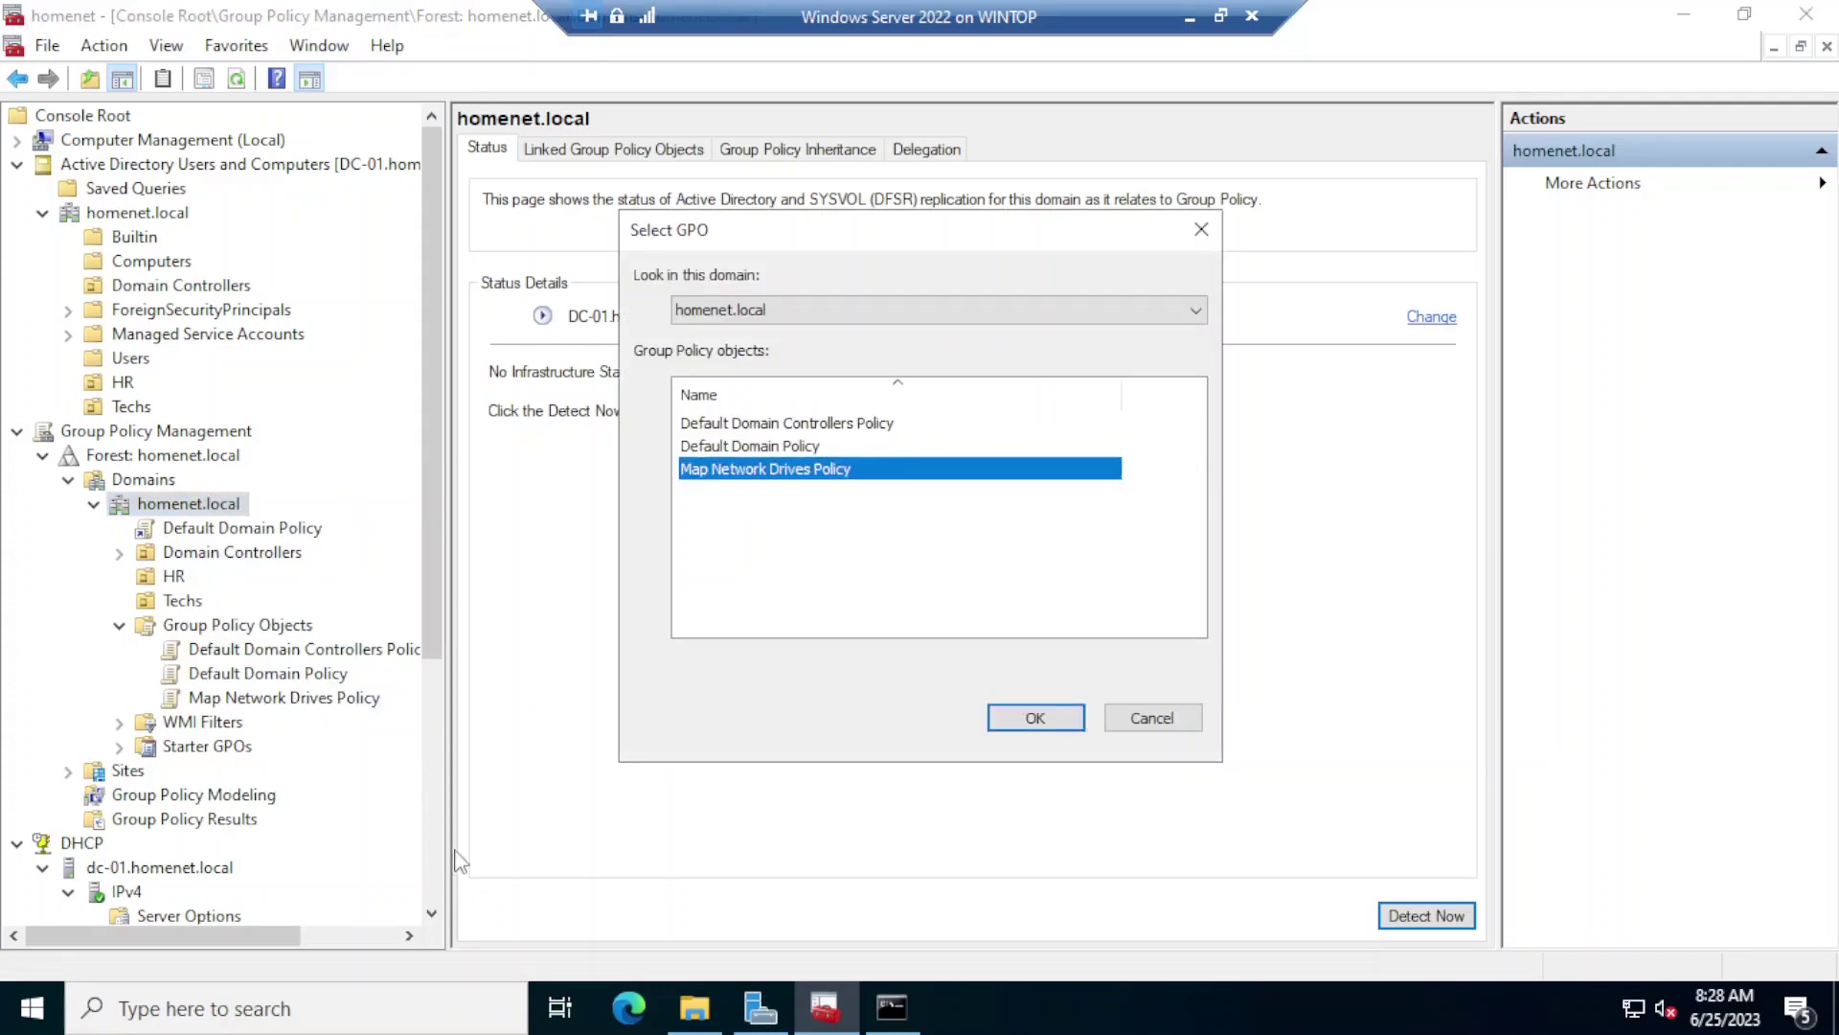
click(1059, 726)
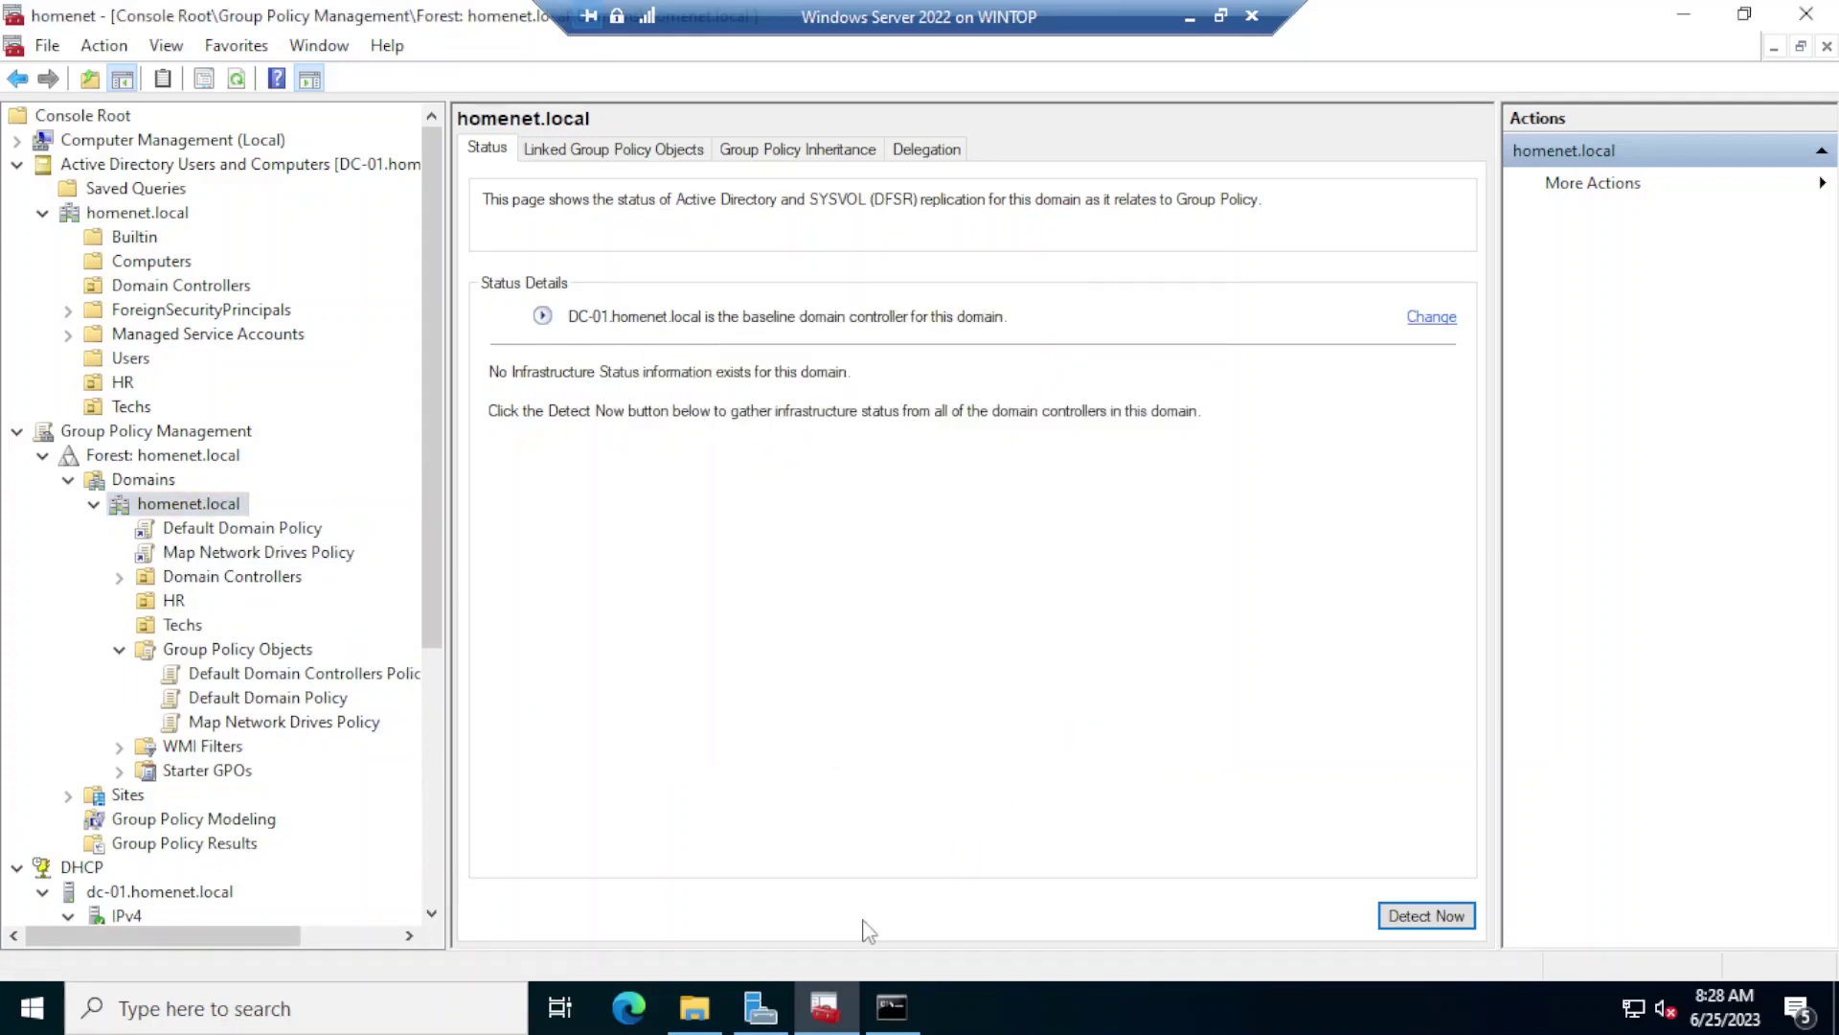
- Review the scope of the Map Network Drives Policy and the containers and organizational units in homenet.local
click(255, 725)
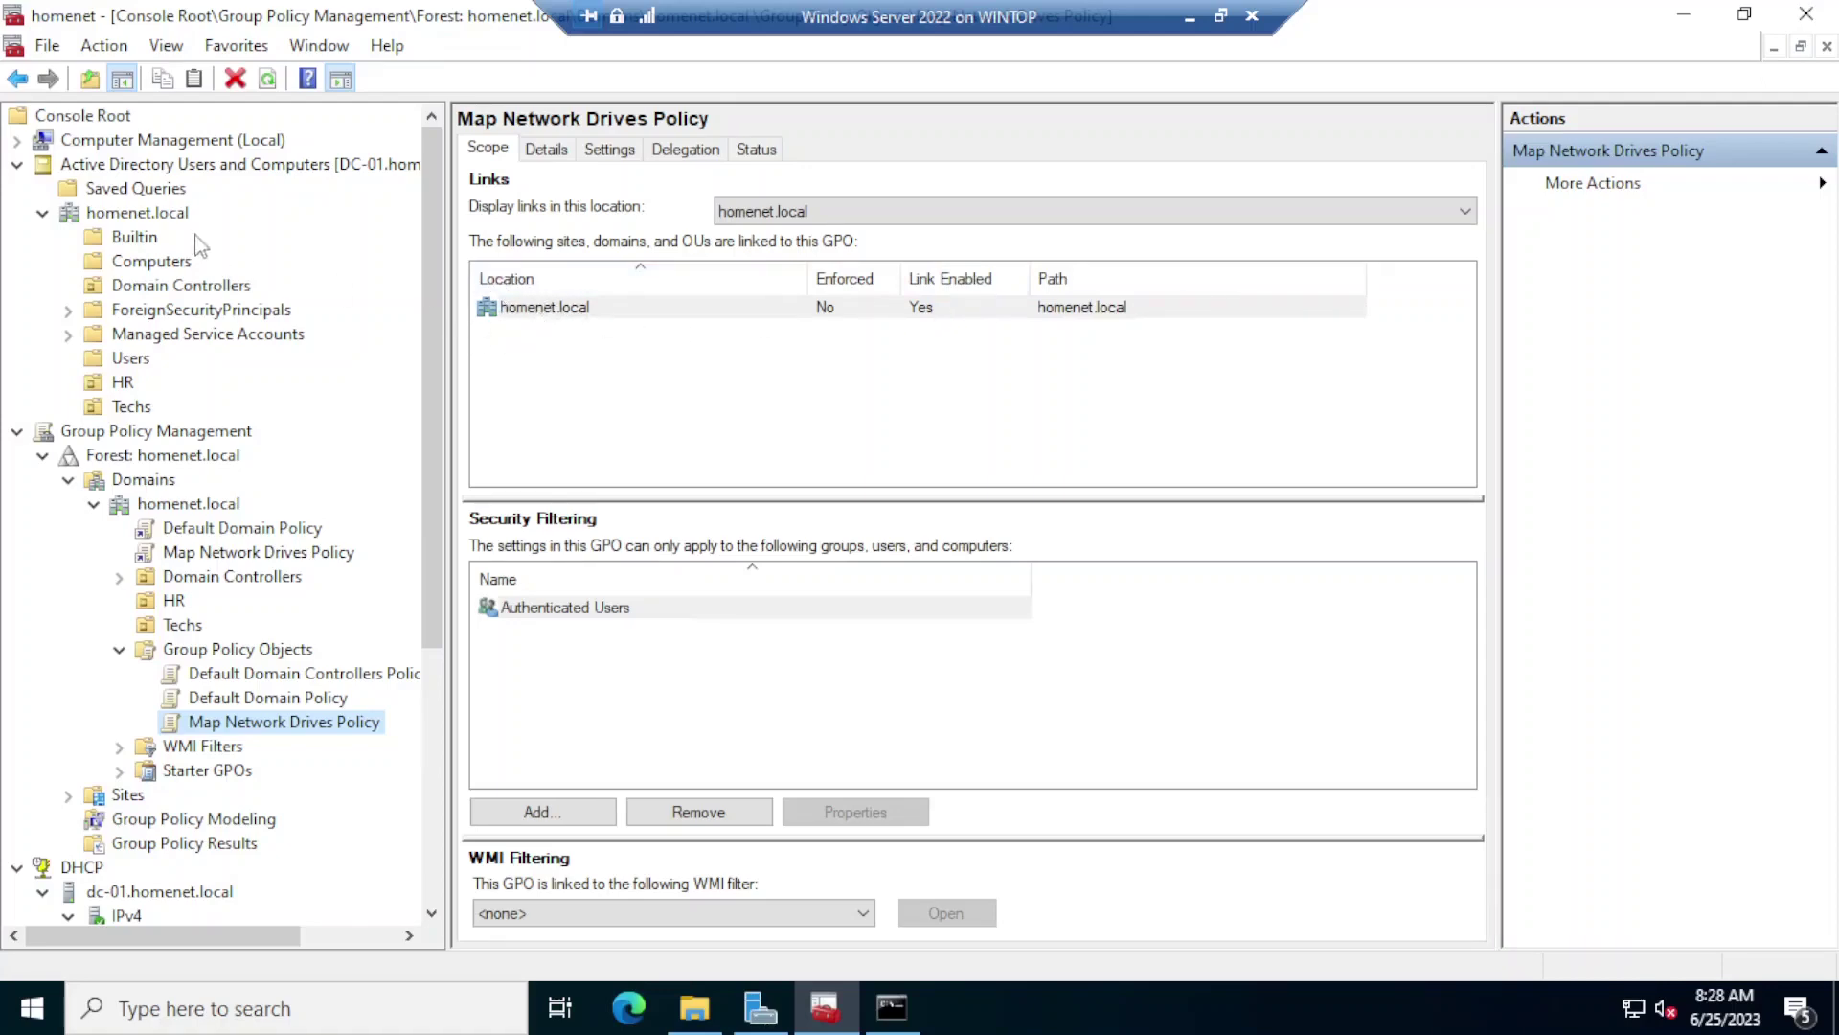
click(134, 213)
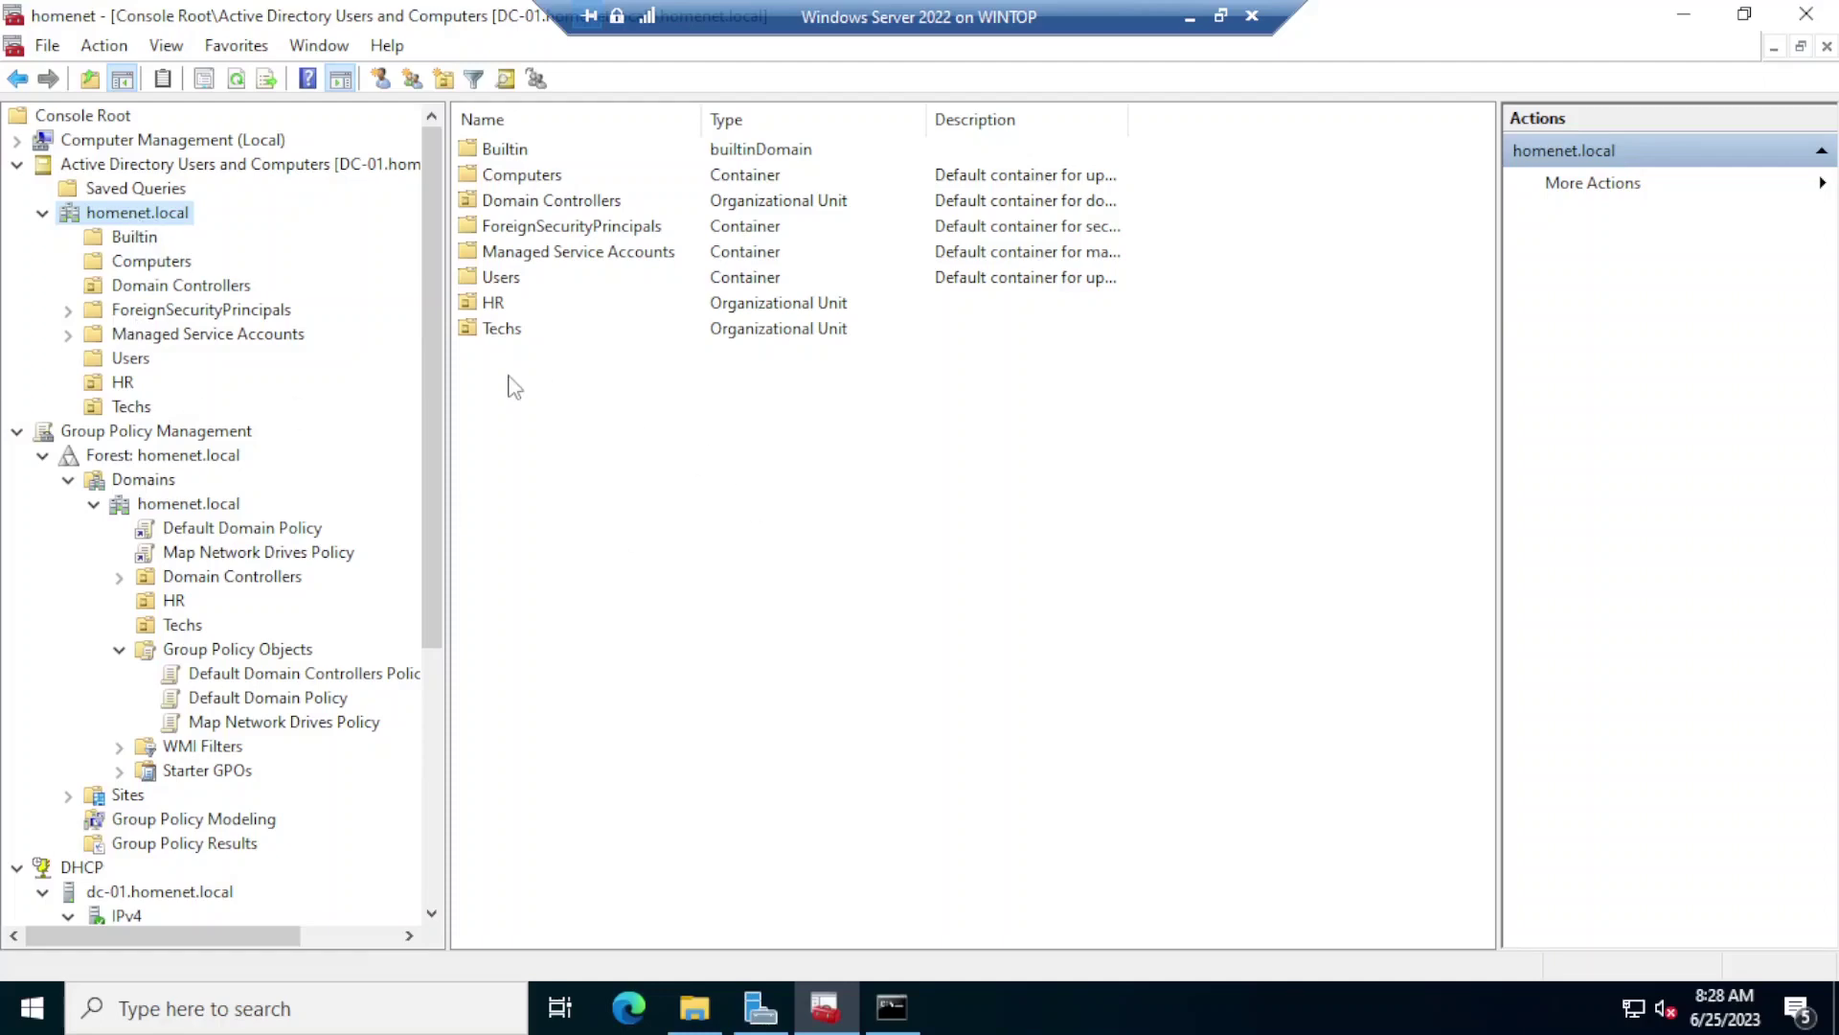
drag(439, 336, 441, 460)
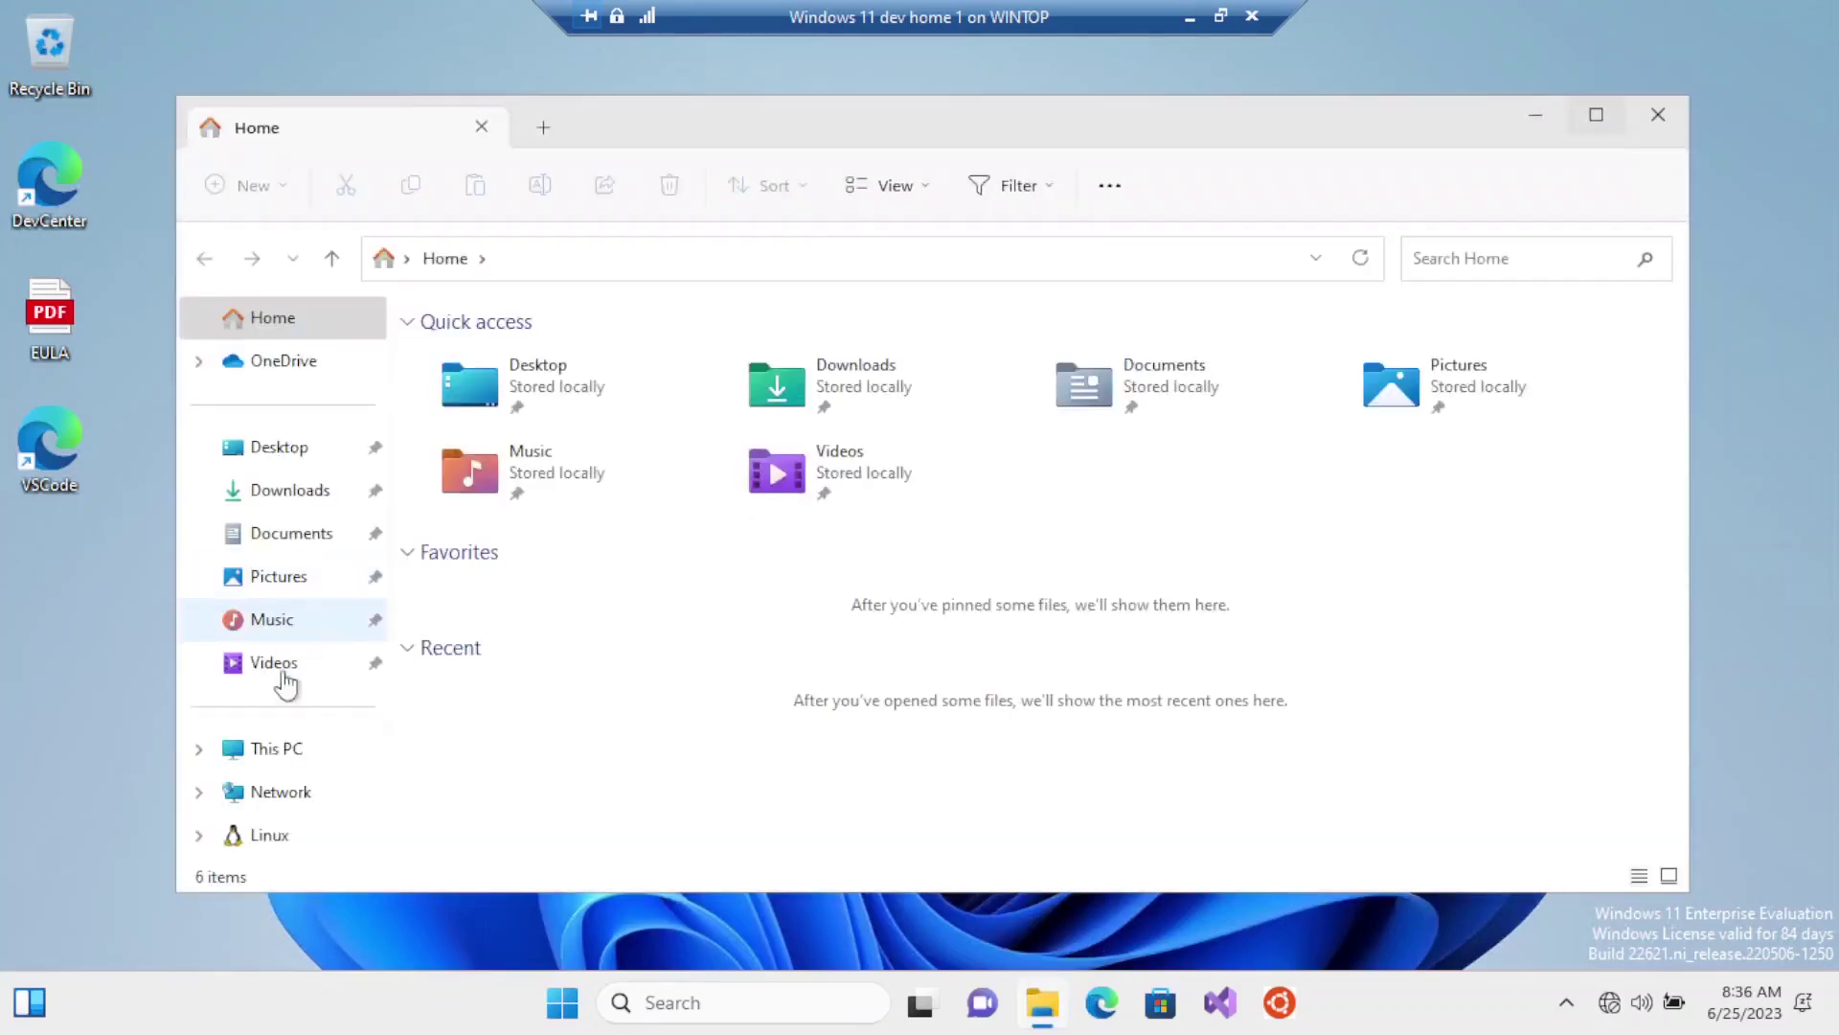
- Open the mapped Human Resource (V:) drive from This PC on the Windows 11 client
click(271, 748)
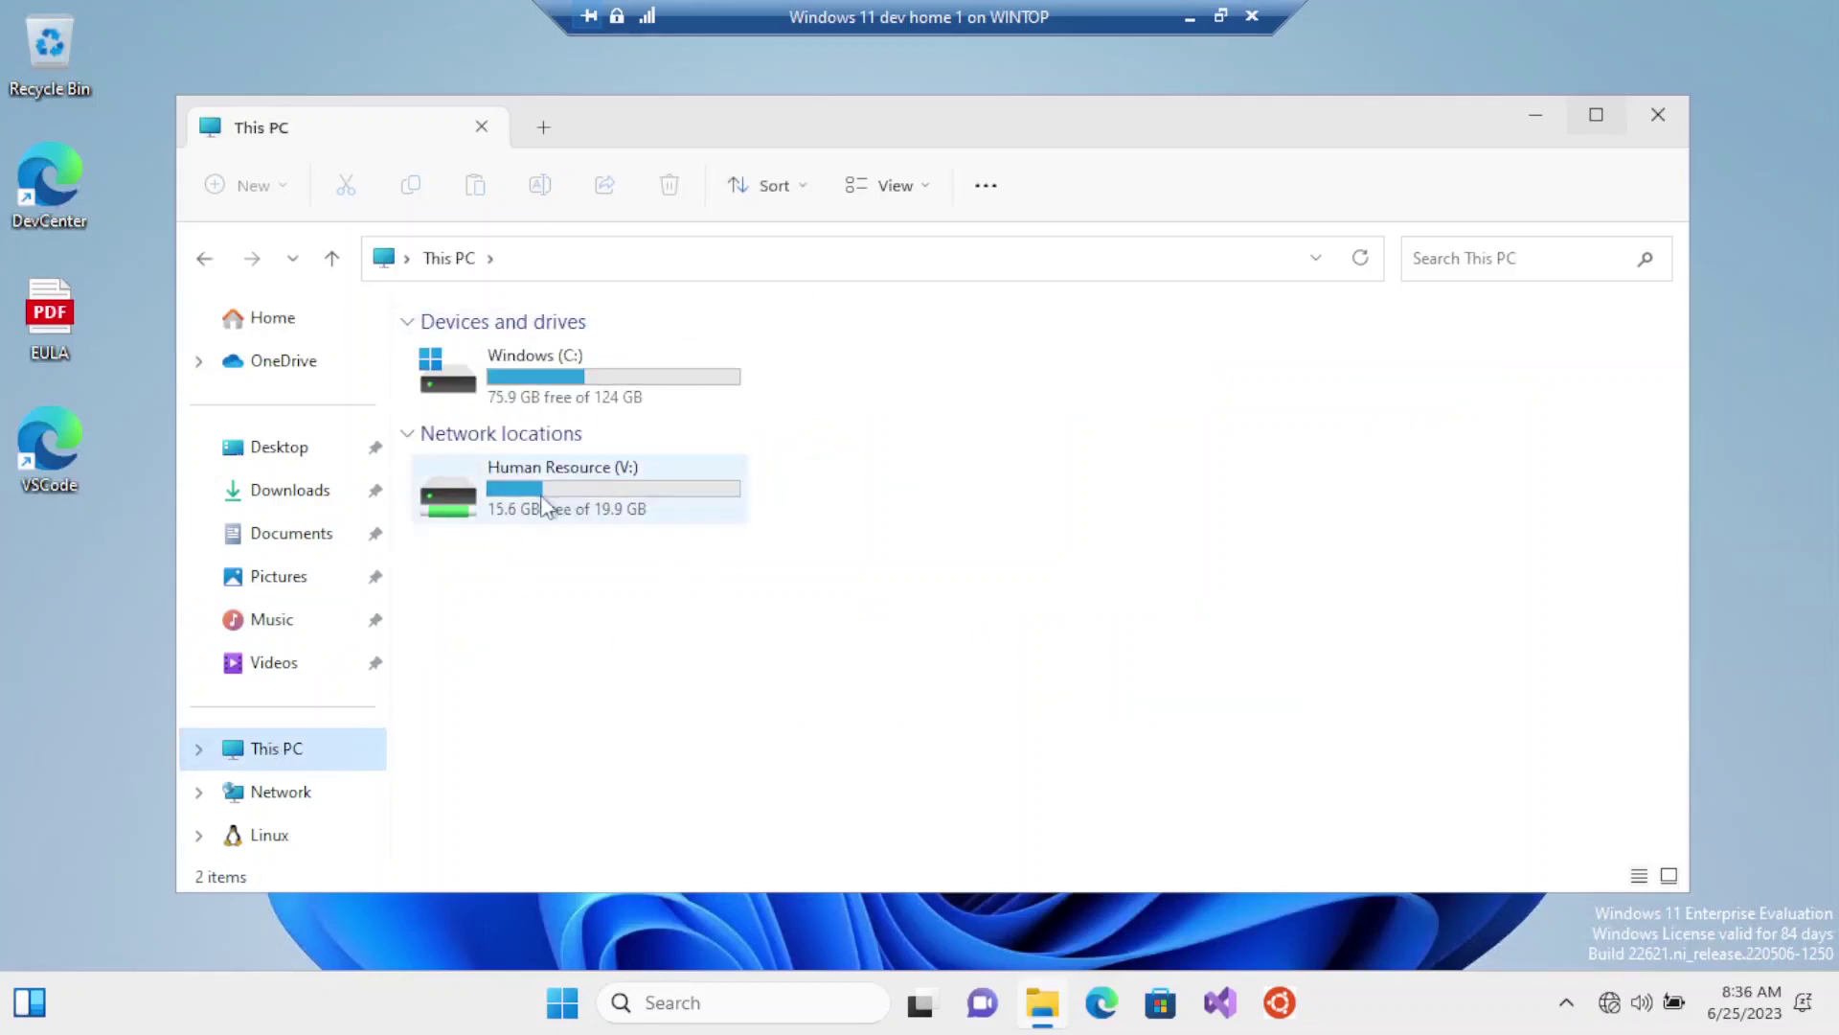
mouse_move(577, 491)
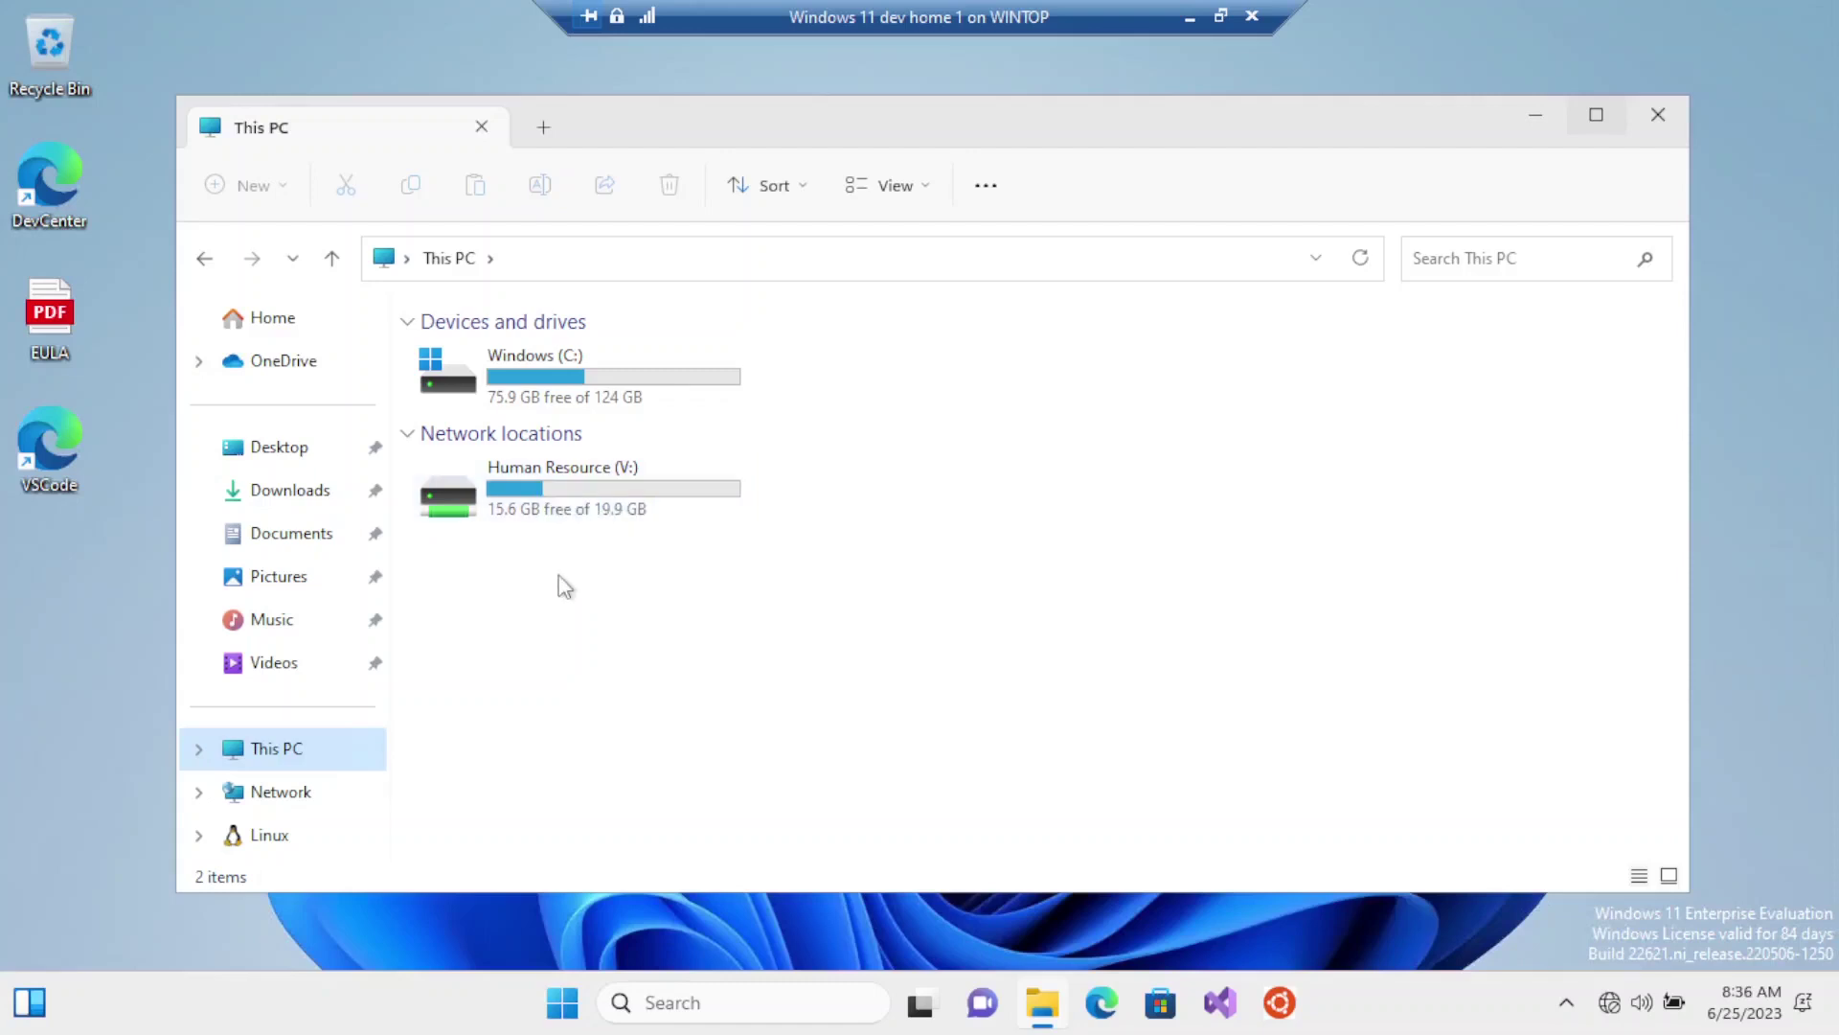
double_click(576, 490)
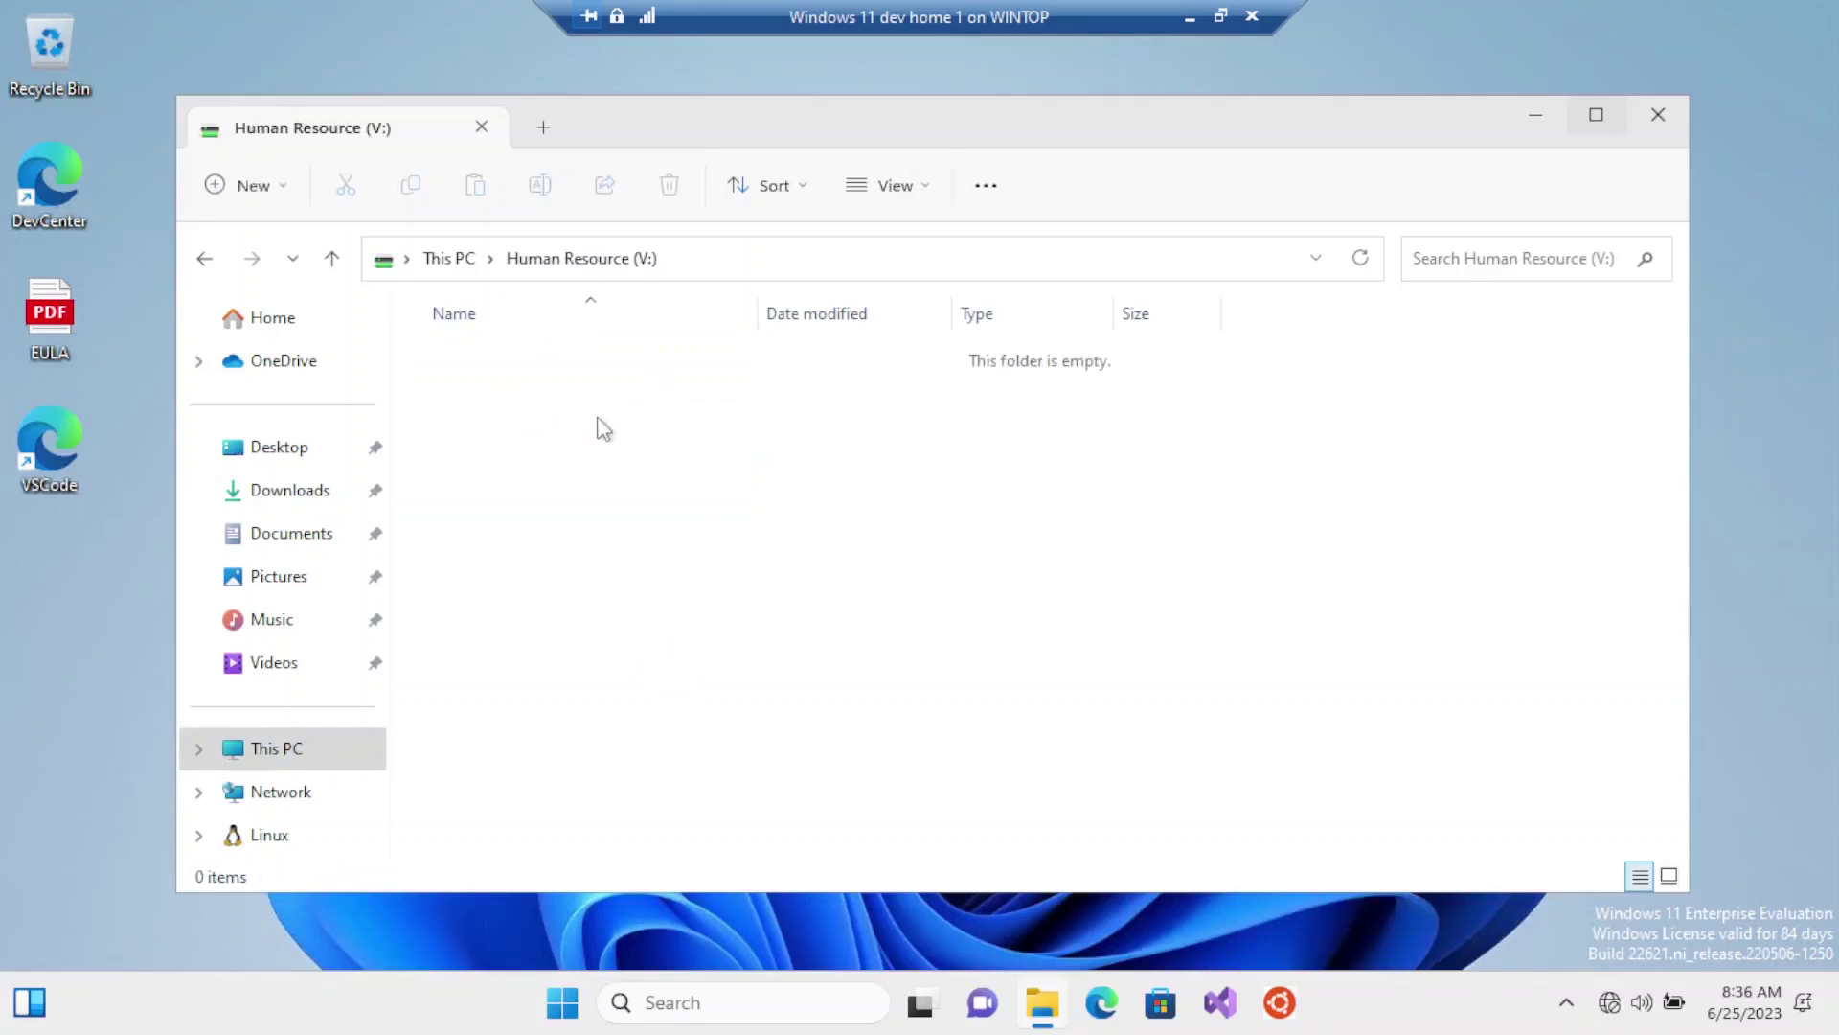
- Create a folder named test in the mapped V: drive and check for it in the server's E:\share\hr folder
right_click(583, 409)
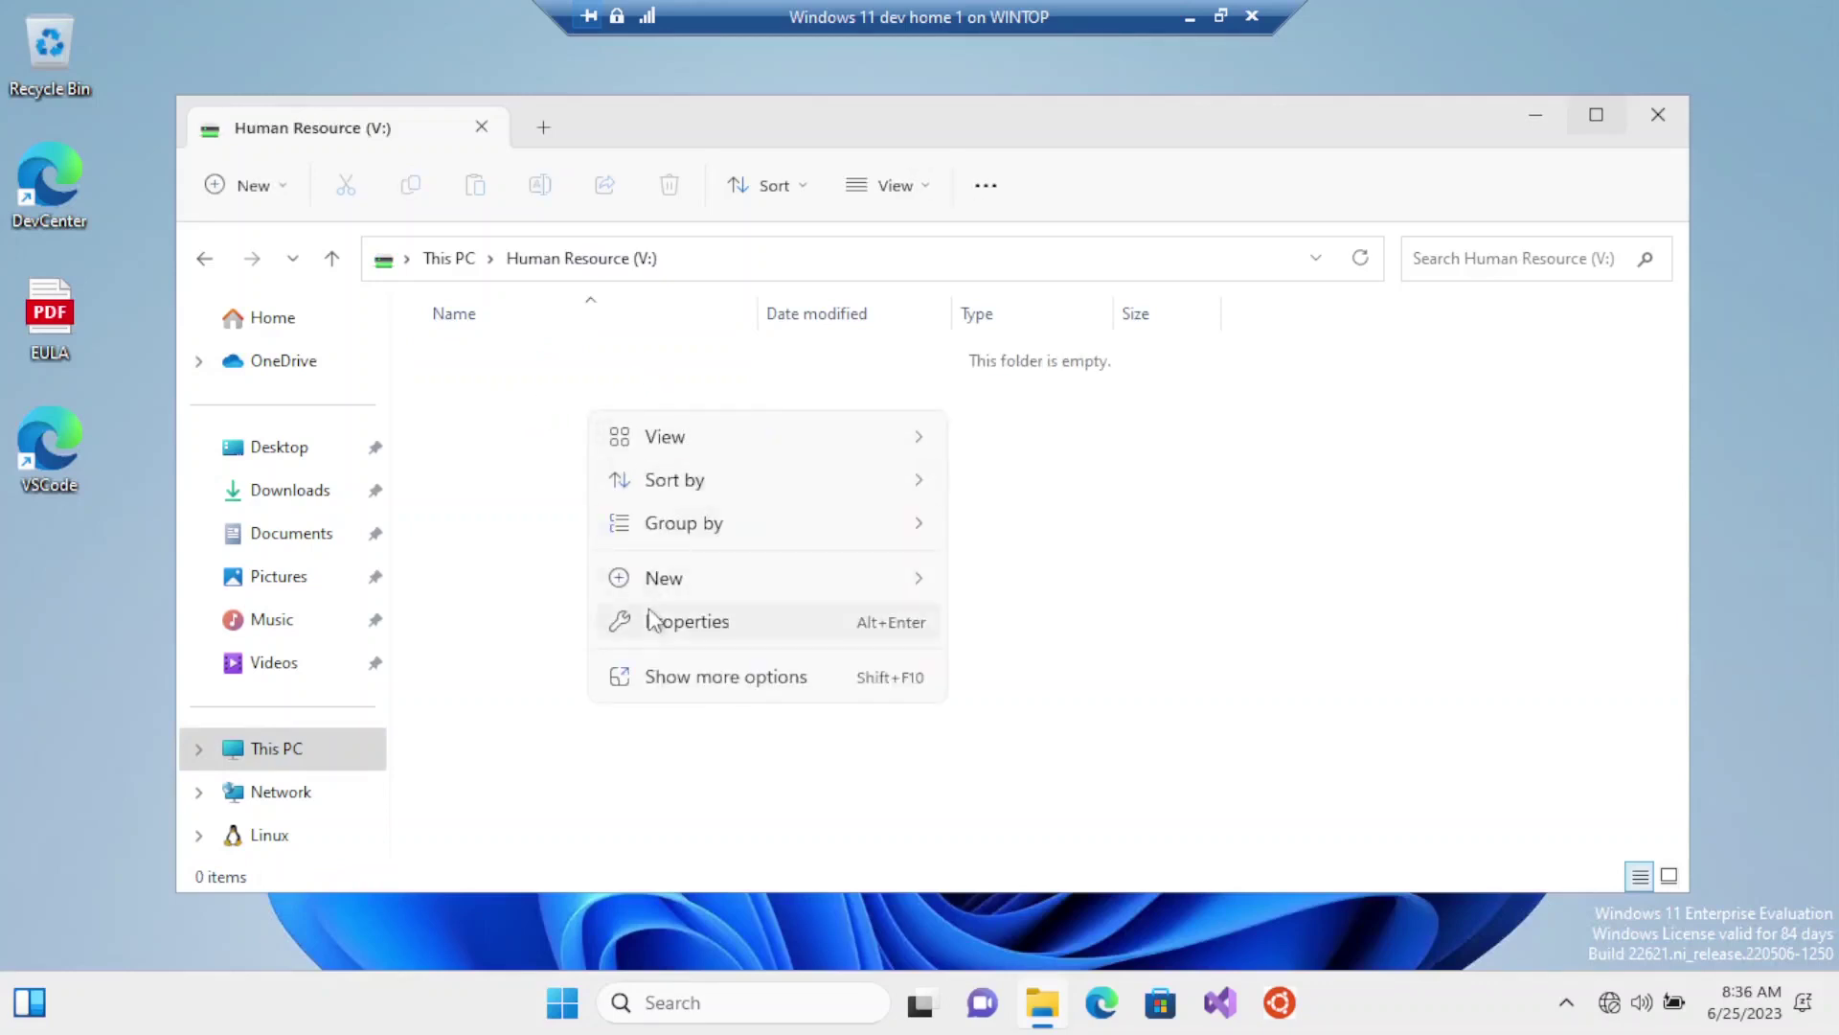
mouse_move(651, 570)
click(1044, 579)
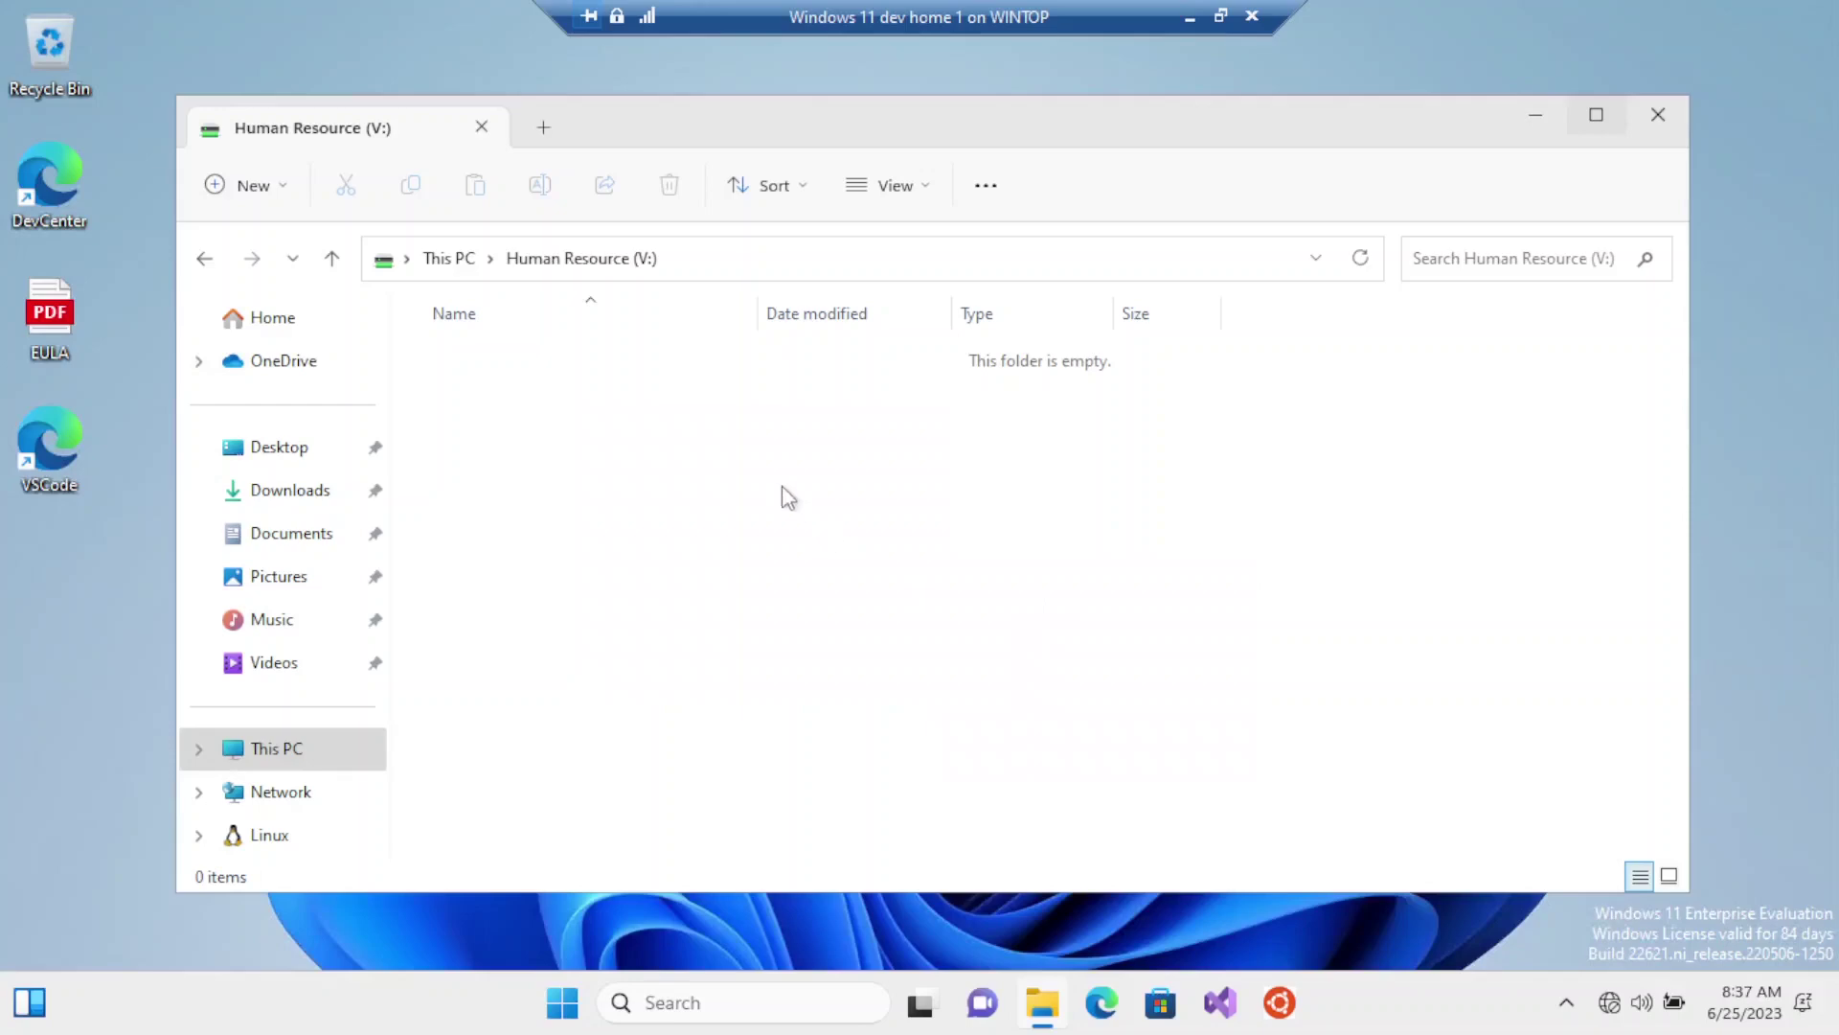
text(hr >)
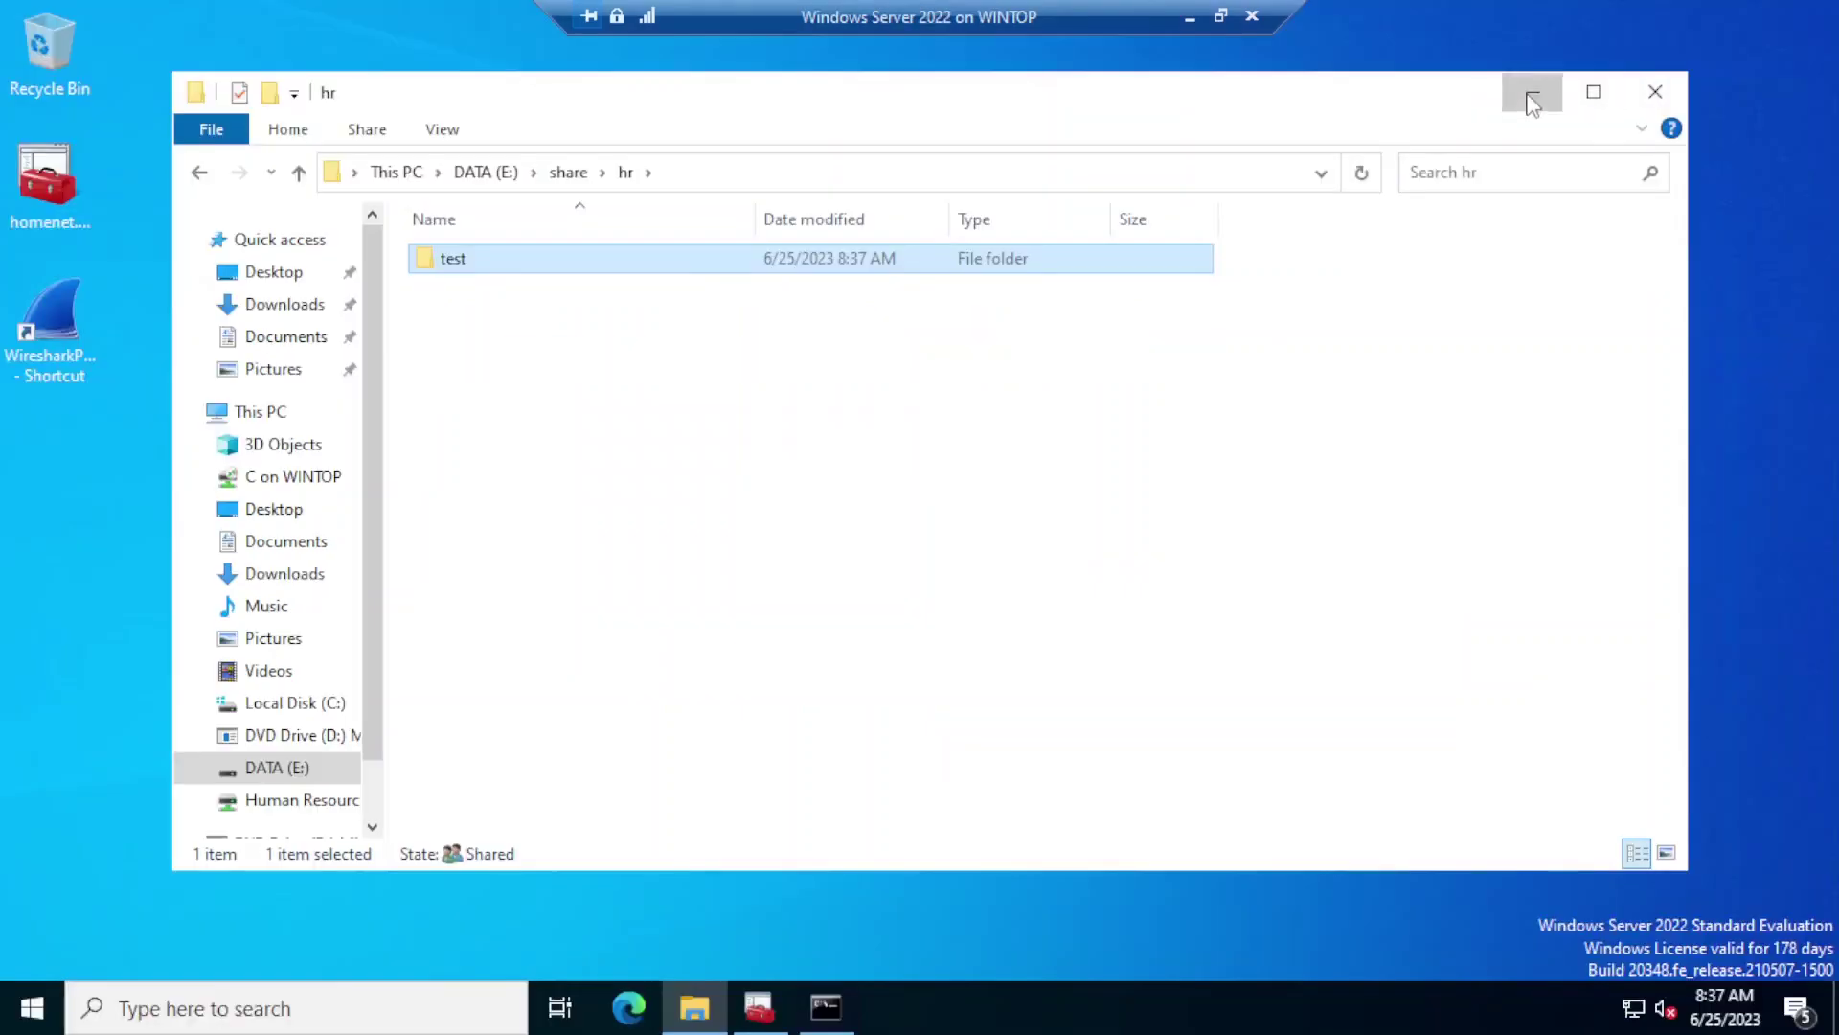
click(1527, 88)
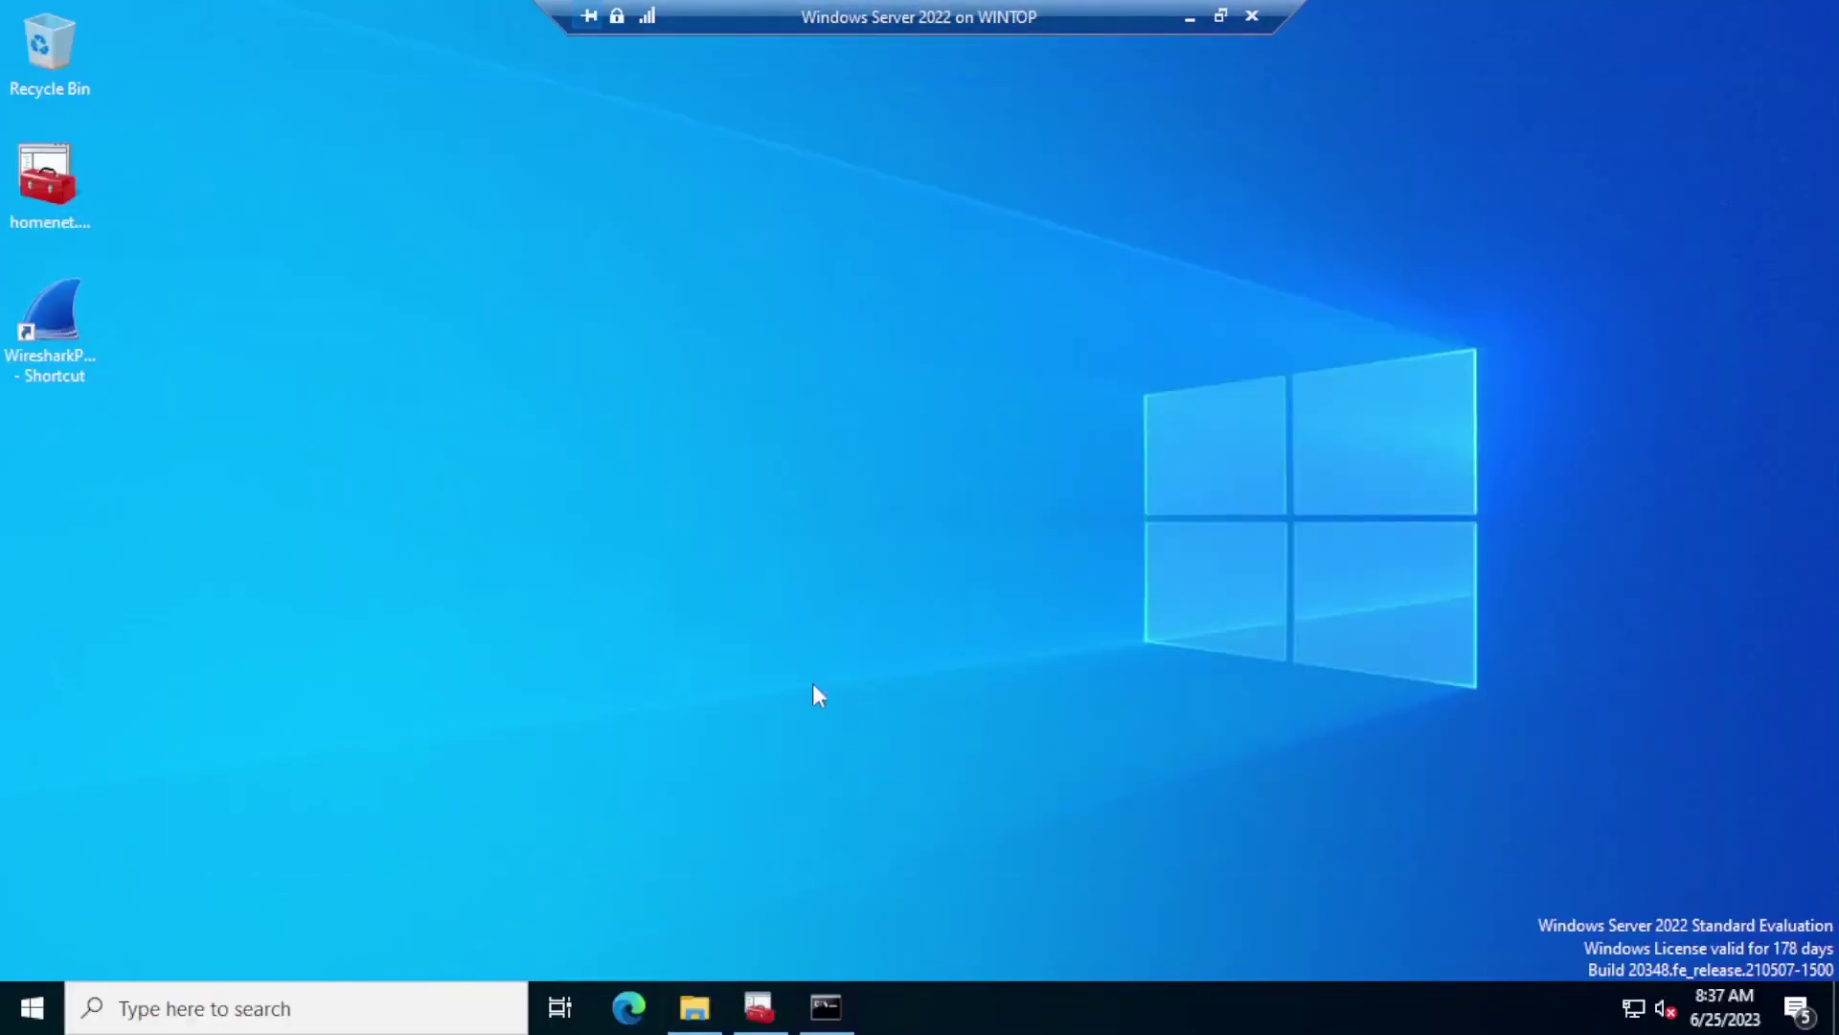
click(1190, 16)
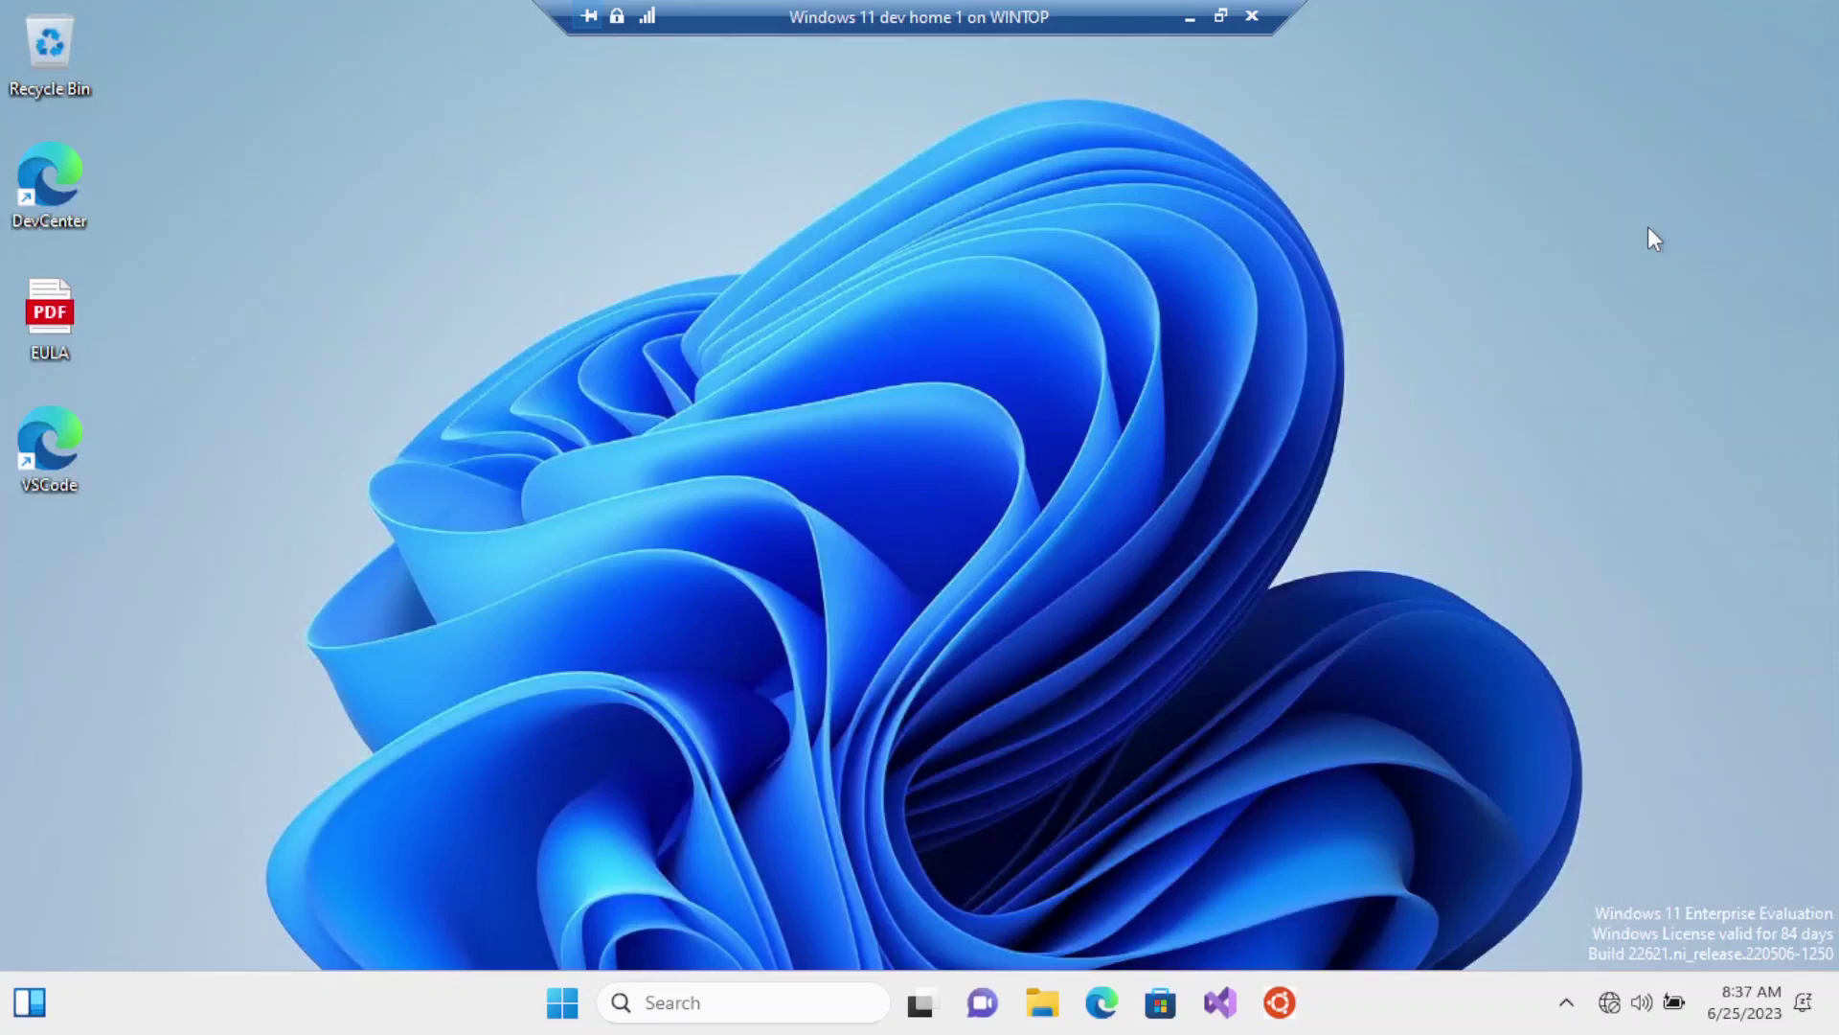
- Open a command prompt on the Windows 11 client and force a policy refresh with gpupdate /force
key(super+r)
text(cmd)
key(Return)
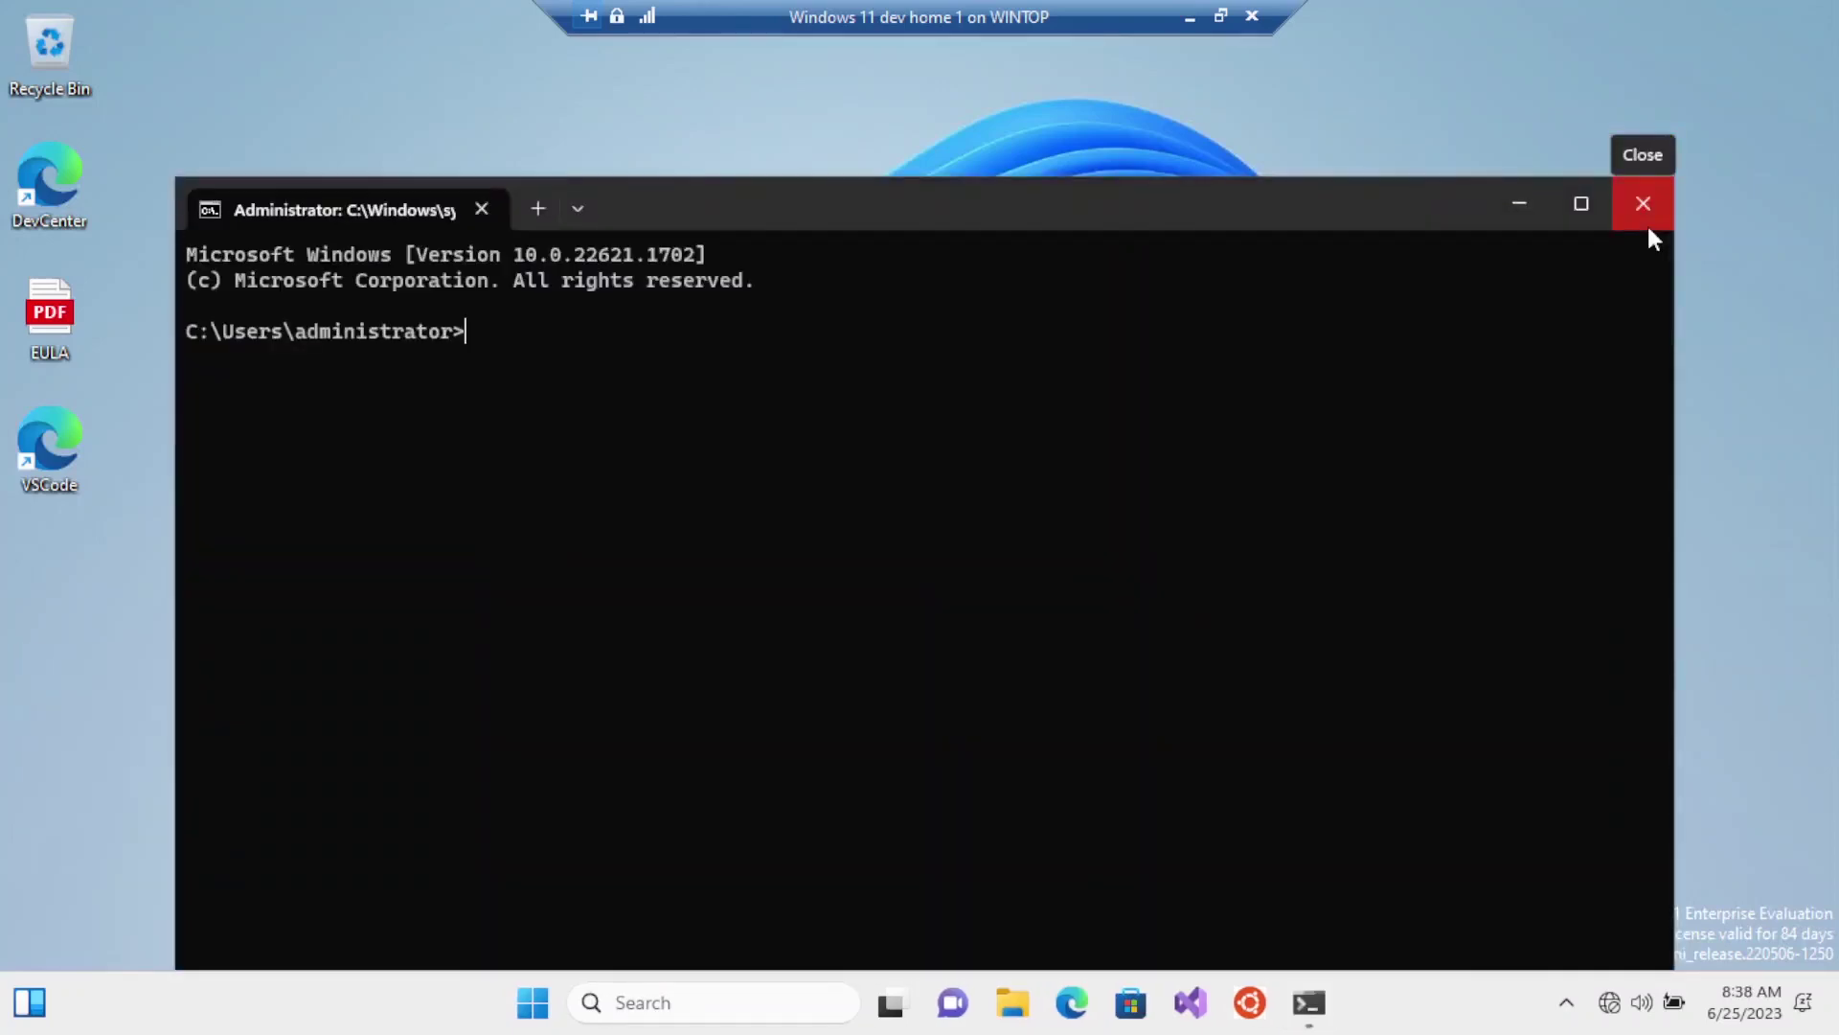
drag(1169, 196, 1160, 114)
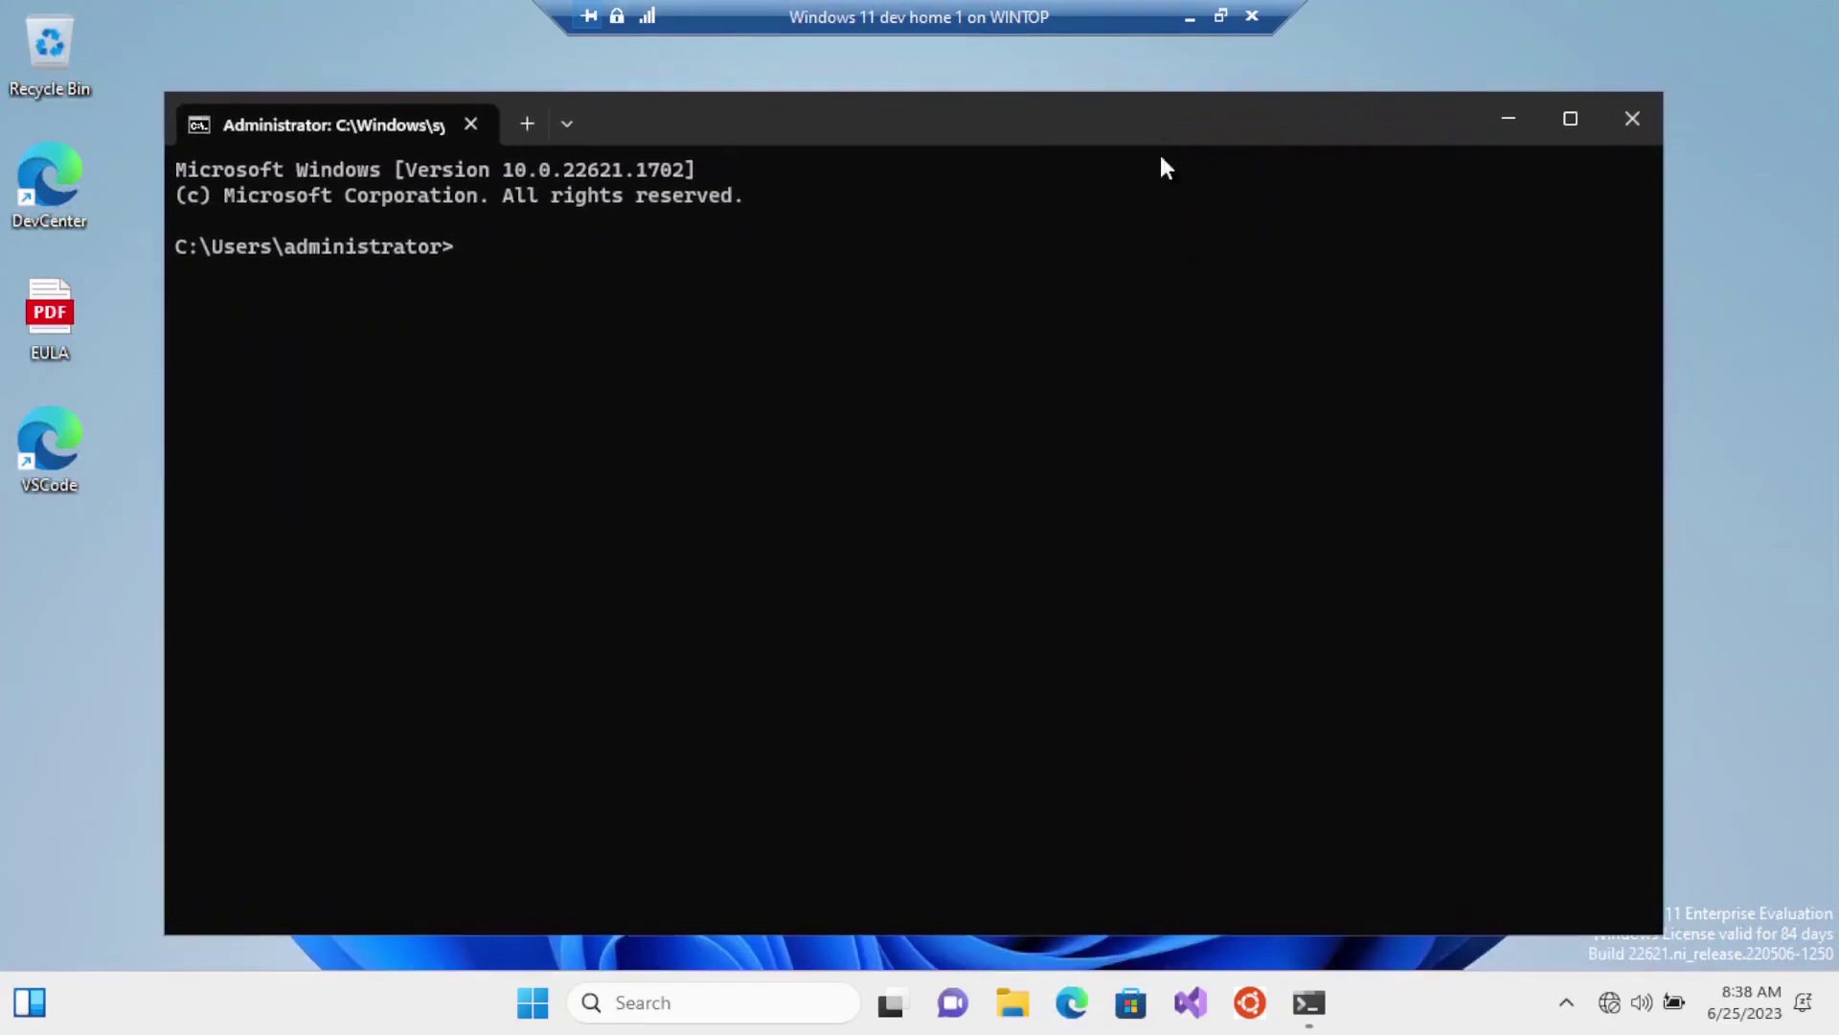
text(gpupdate /forece)
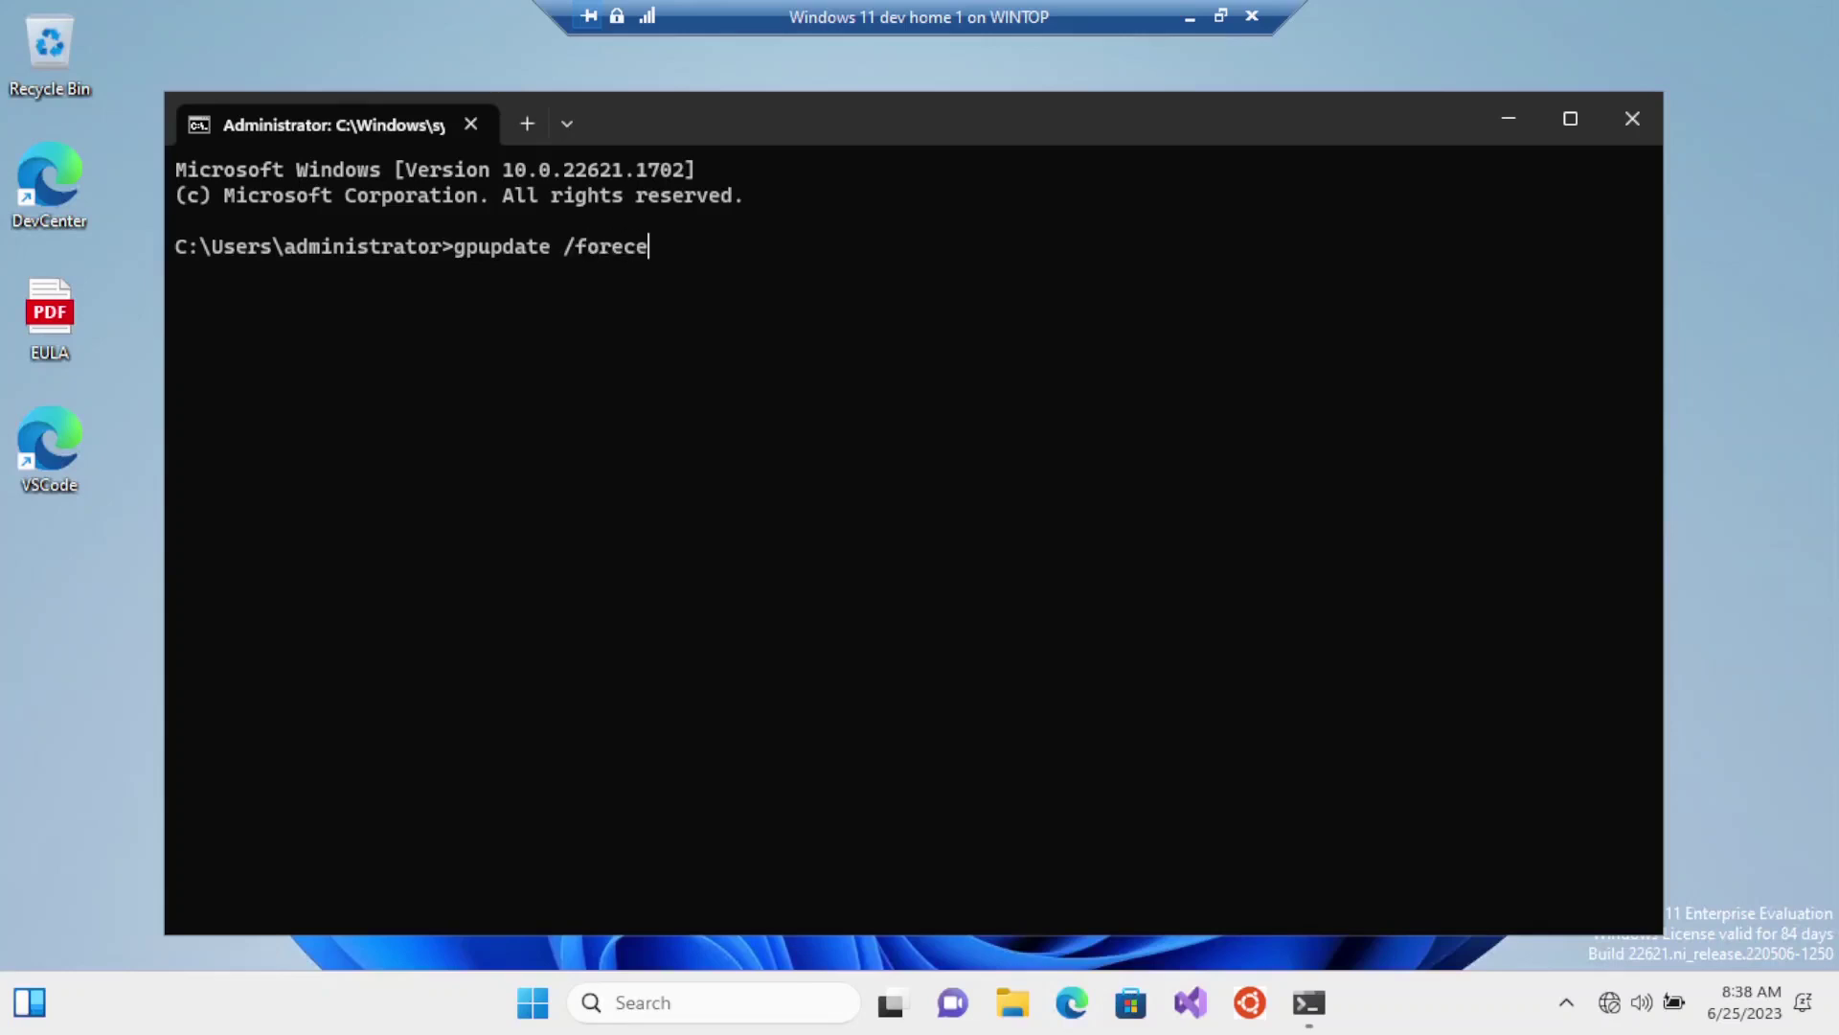
key(BackSpace)
key(BackSpace)
text(ce)
key(Return)
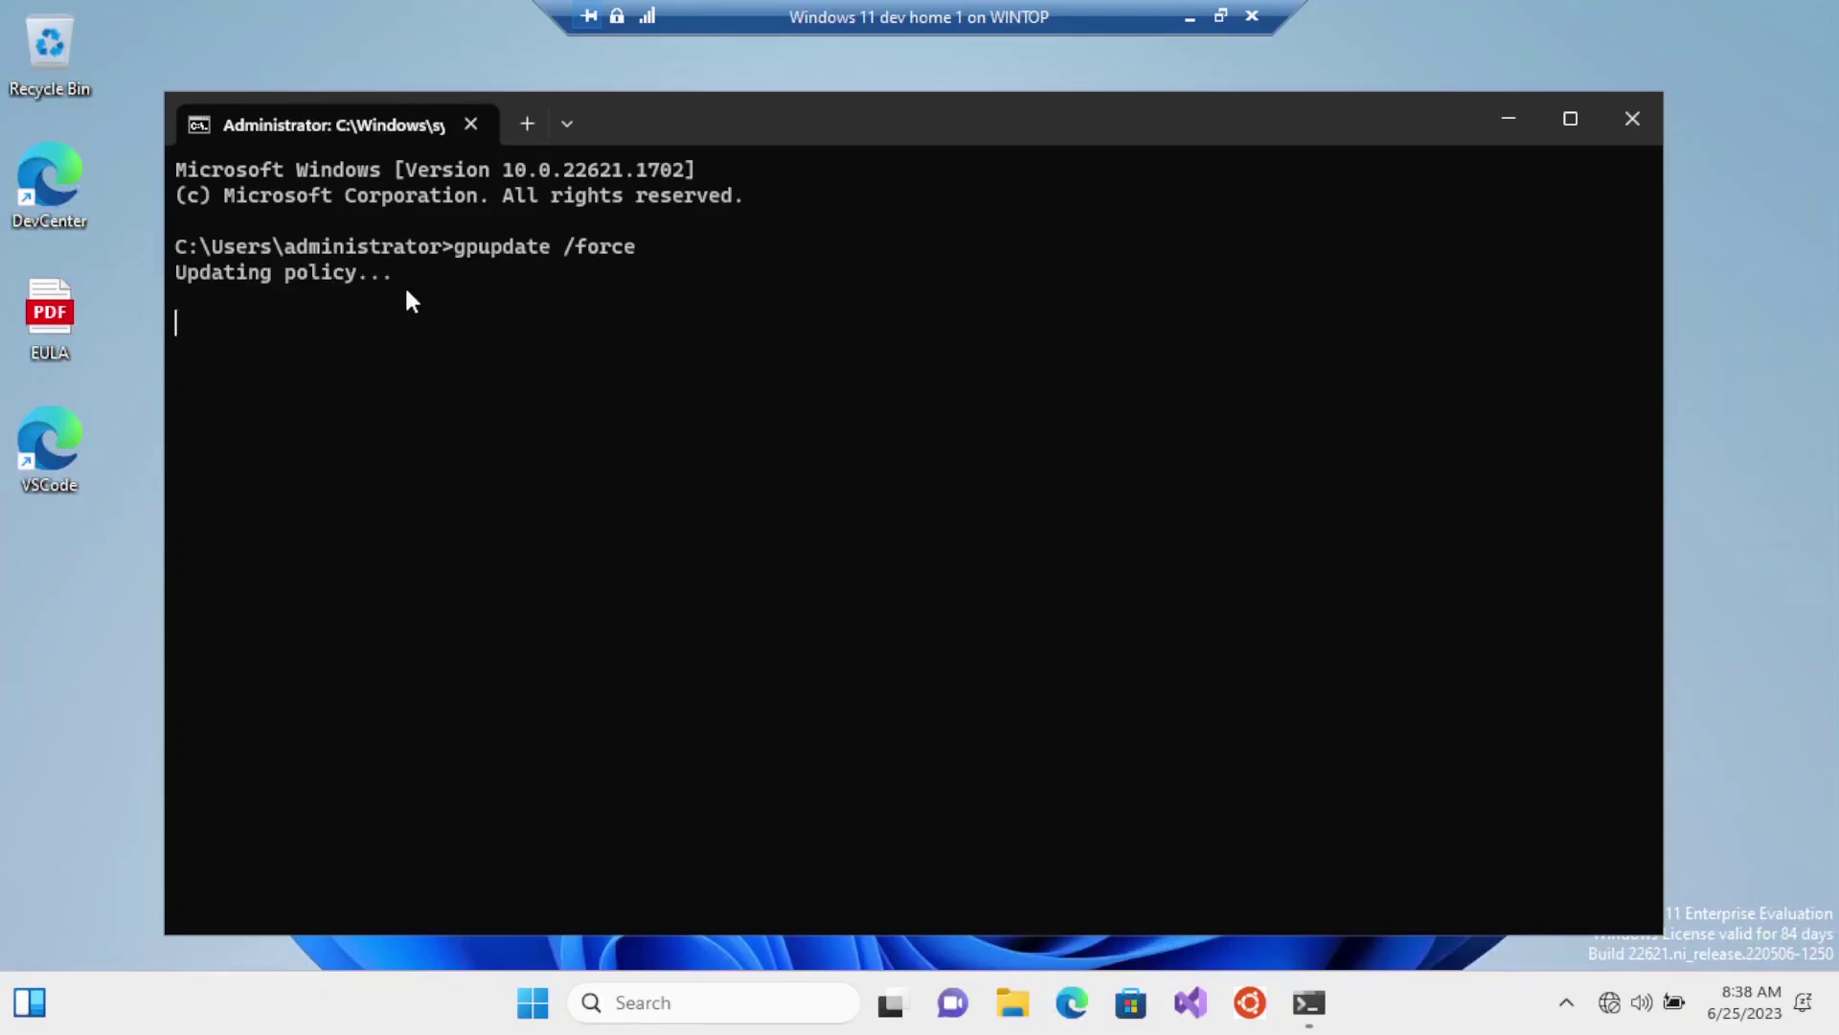